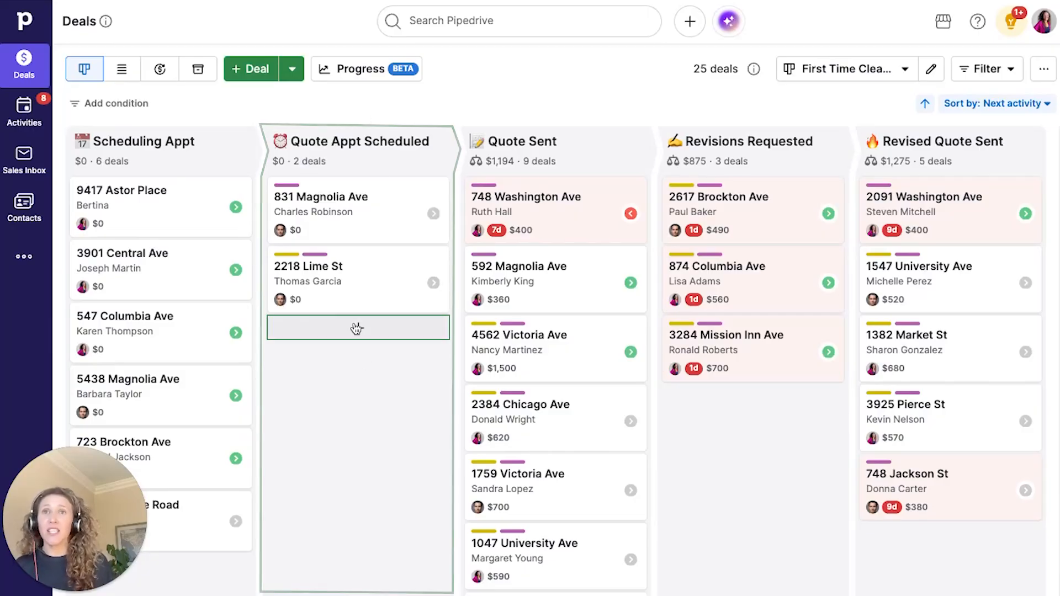
- Start a Quote Appt Scheduled deal for a new contact person and pick their project address
{"action": "left_click", "coordinate": [359, 328]}
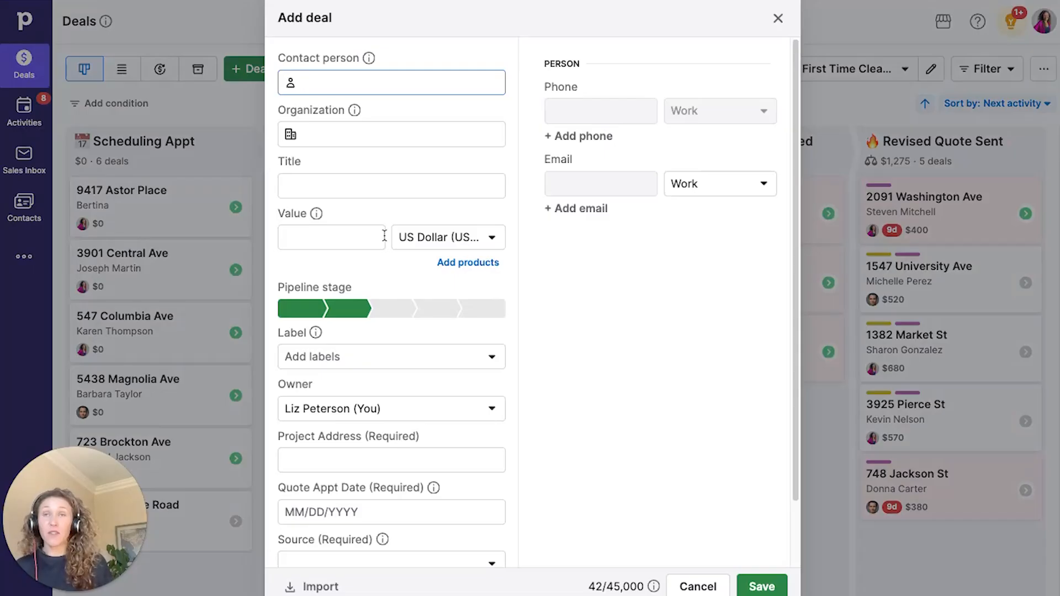
{"action": "left_click", "coordinate": [379, 464]}
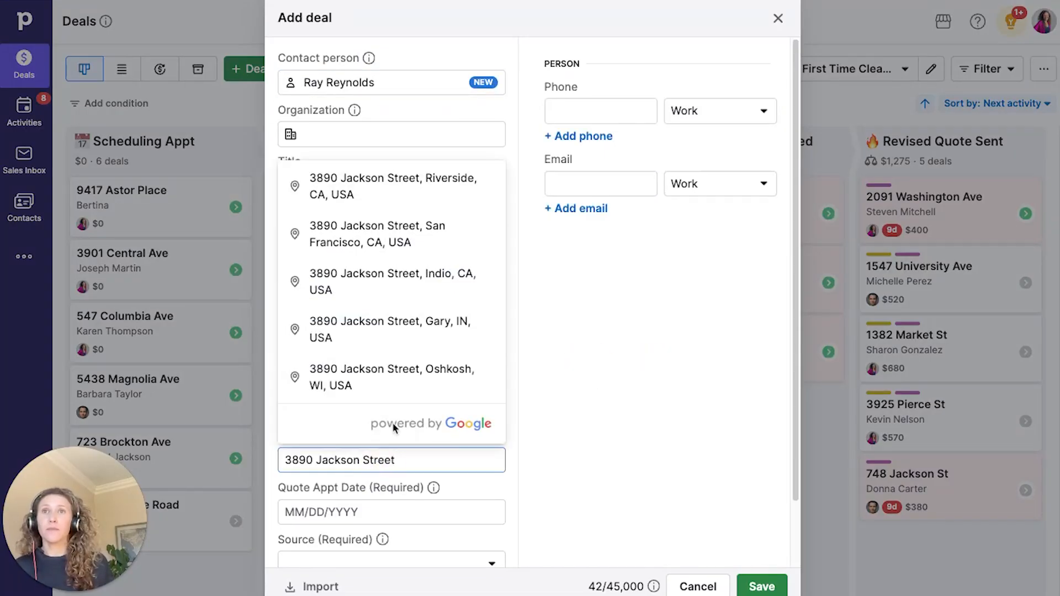
{"action": "left_click", "coordinate": [392, 186]}
- Set quote date 06/15/2026 and source Neighbor / Saw our Truck, save, and open the deal
{"action": "left_click", "coordinate": [365, 513]}
{"action": "left_click", "coordinate": [320, 429]}
{"action": "scroll", "coordinate": [358, 492], "scroll_direction": "down", "scroll_amount": 2}
{"action": "left_click", "coordinate": [358, 492]}
{"action": "left_click", "coordinate": [351, 378]}
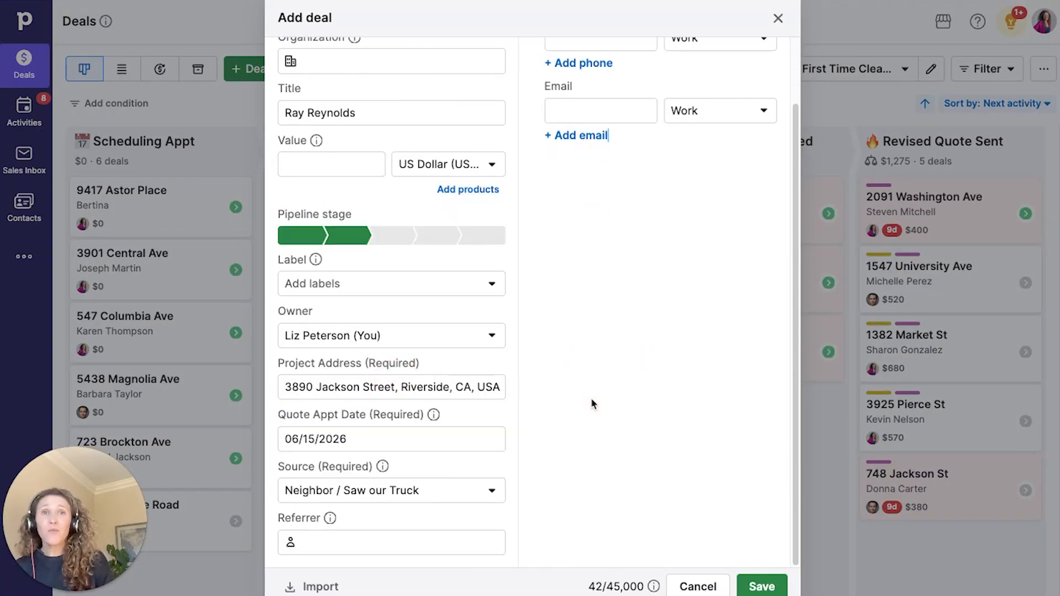
{"action": "left_click", "coordinate": [762, 586]}
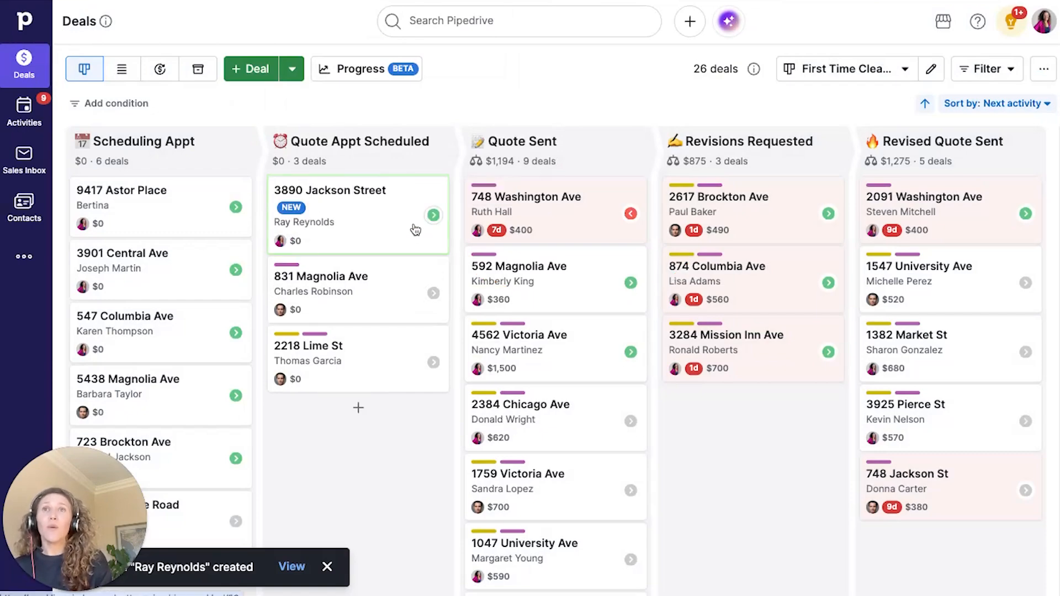
{"action": "left_click", "coordinate": [399, 218]}
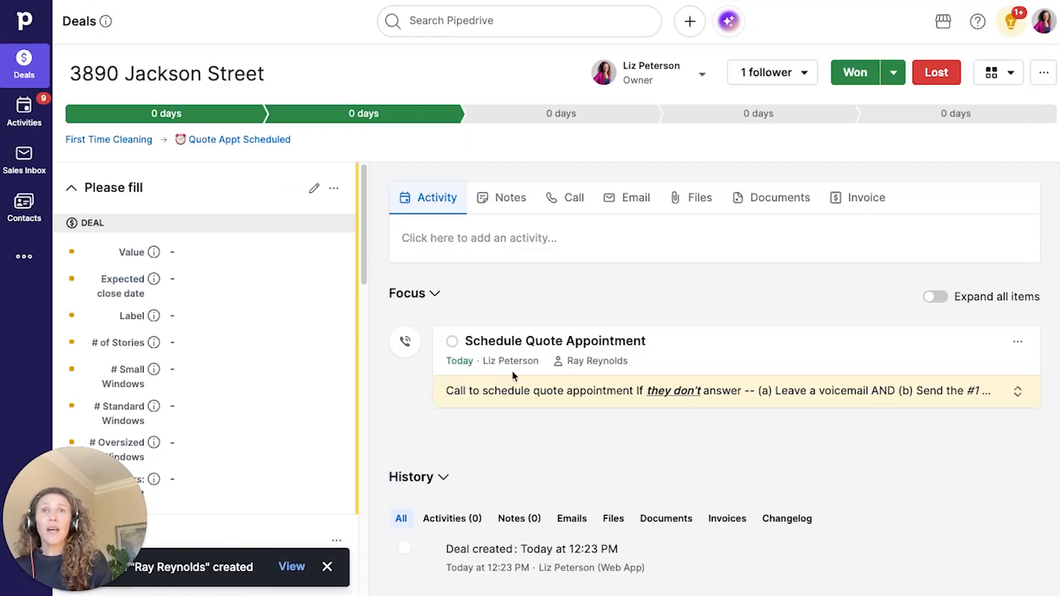
- Review the deal's Schedule Quote Appointment activity, then return to the deals pipeline board
{"action": "scroll", "coordinate": [590, 513], "scroll_direction": "down", "scroll_amount": 1}
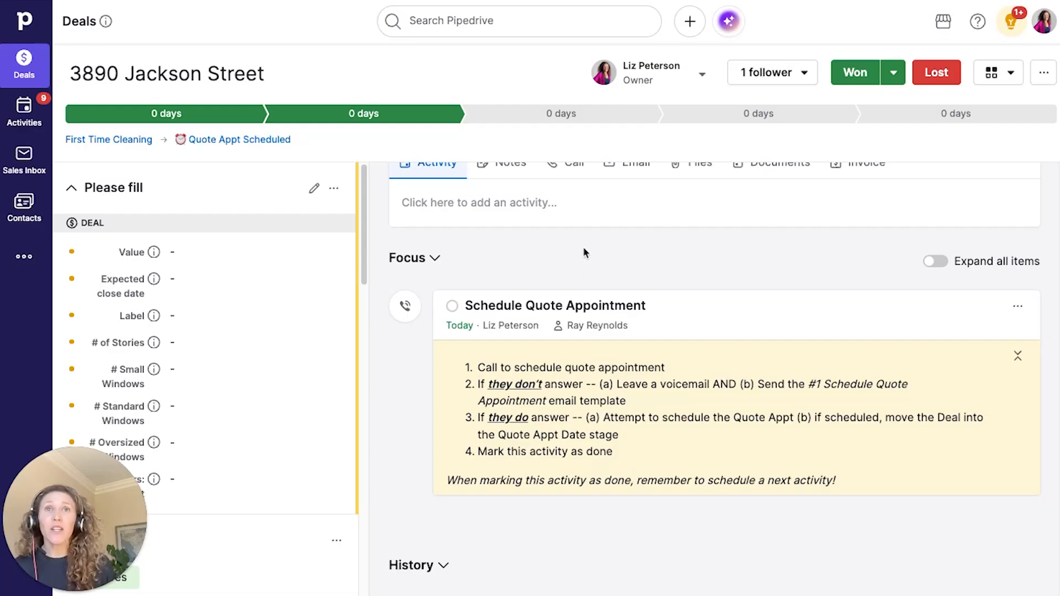
{"action": "left_click", "coordinate": [8, 74]}
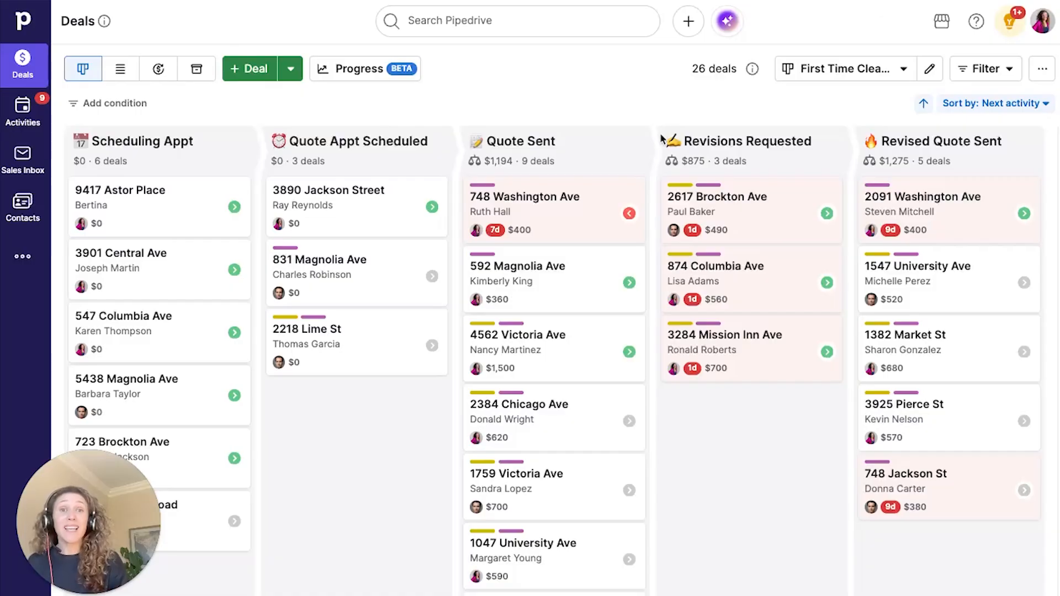
- Go to the Automations list and open the 1.1 - Deal Added → Create Activity automation
{"action": "left_click", "coordinate": [26, 258]}
{"action": "left_click", "coordinate": [137, 20]}
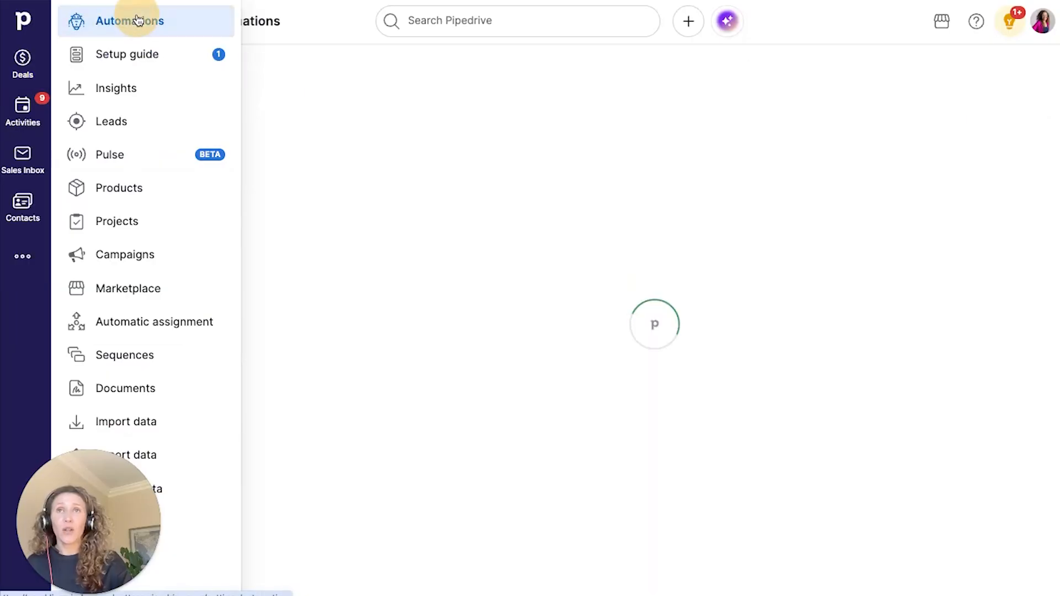
{"action": "left_click", "coordinate": [452, 147]}
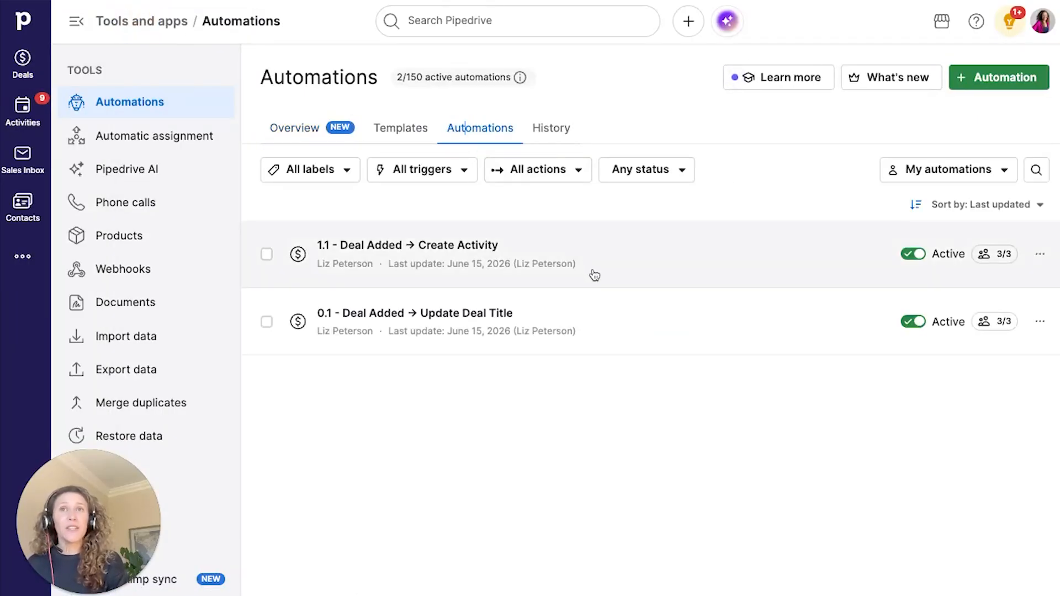
{"action": "left_click", "coordinate": [594, 275]}
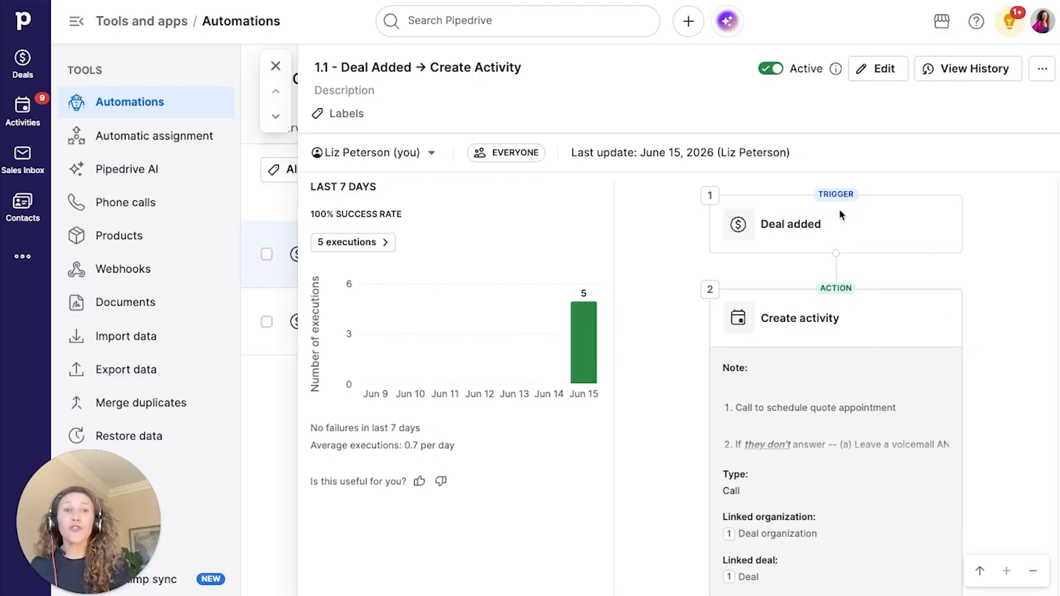
- Edit the 1.1 automation, inserting an instant condition step on the Deal stage field
{"action": "left_click", "coordinate": [857, 74]}
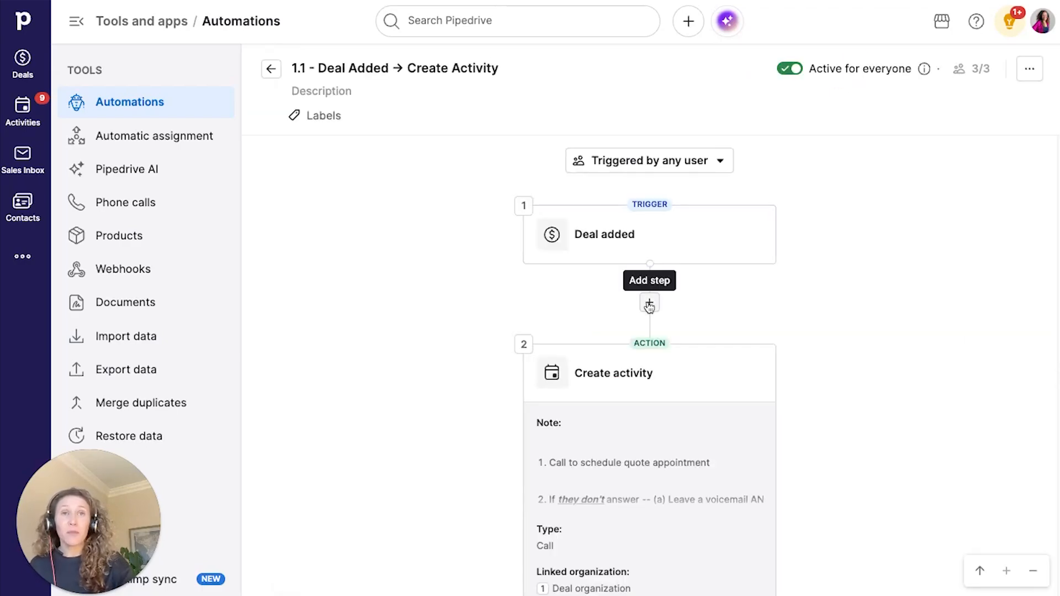
{"action": "left_click", "coordinate": [649, 304]}
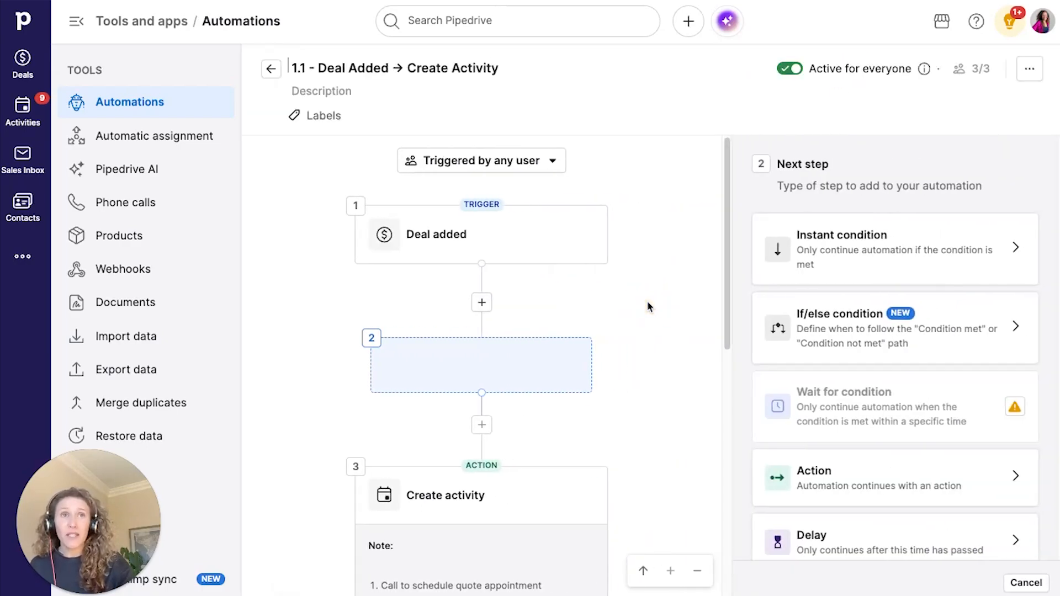
{"action": "left_click", "coordinate": [853, 268]}
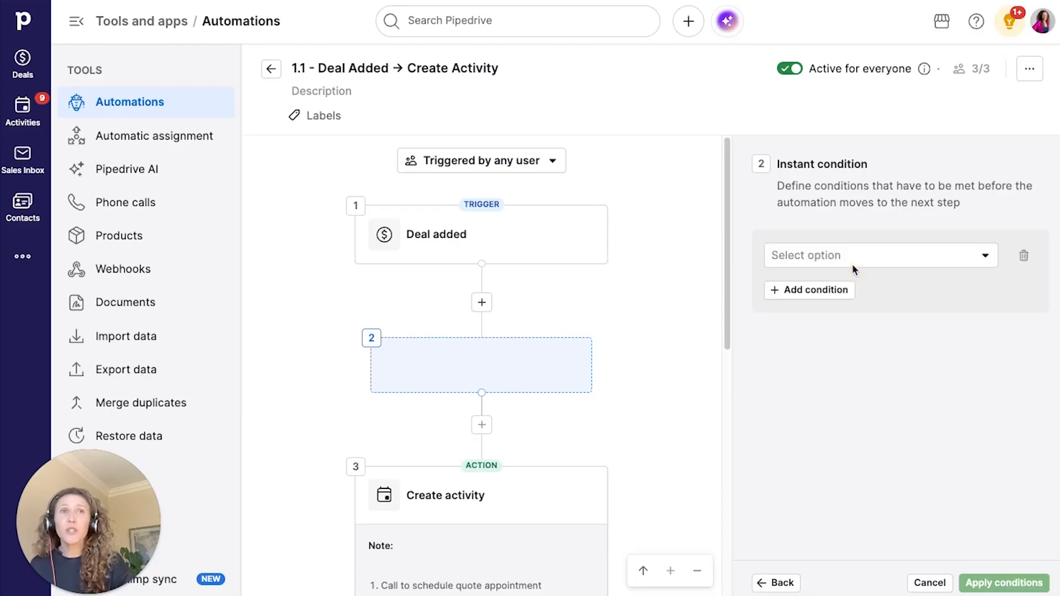
{"action": "left_click", "coordinate": [852, 257]}
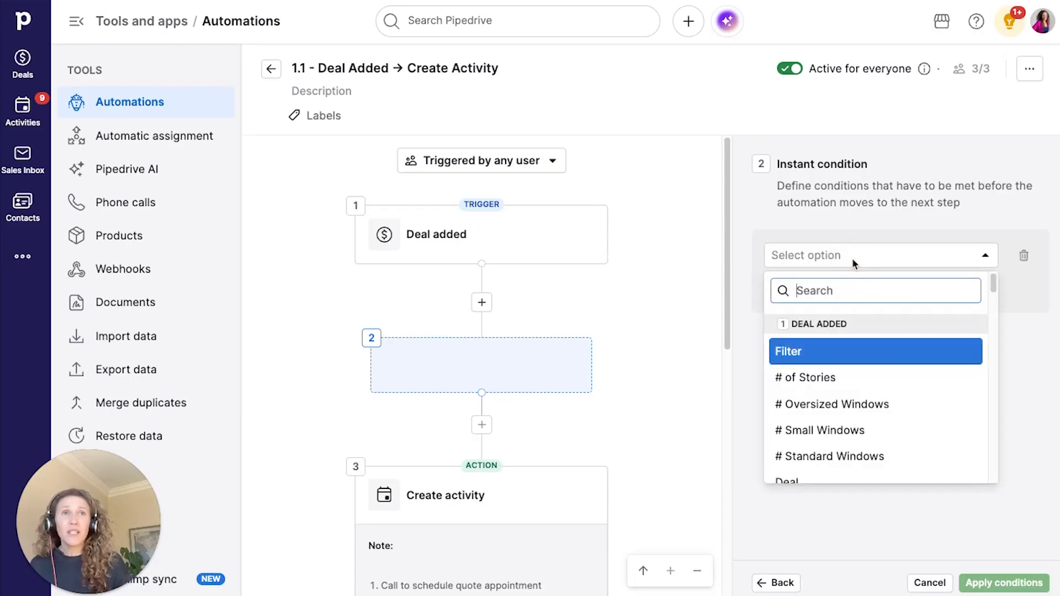
{"action": "type", "text": "stage"}
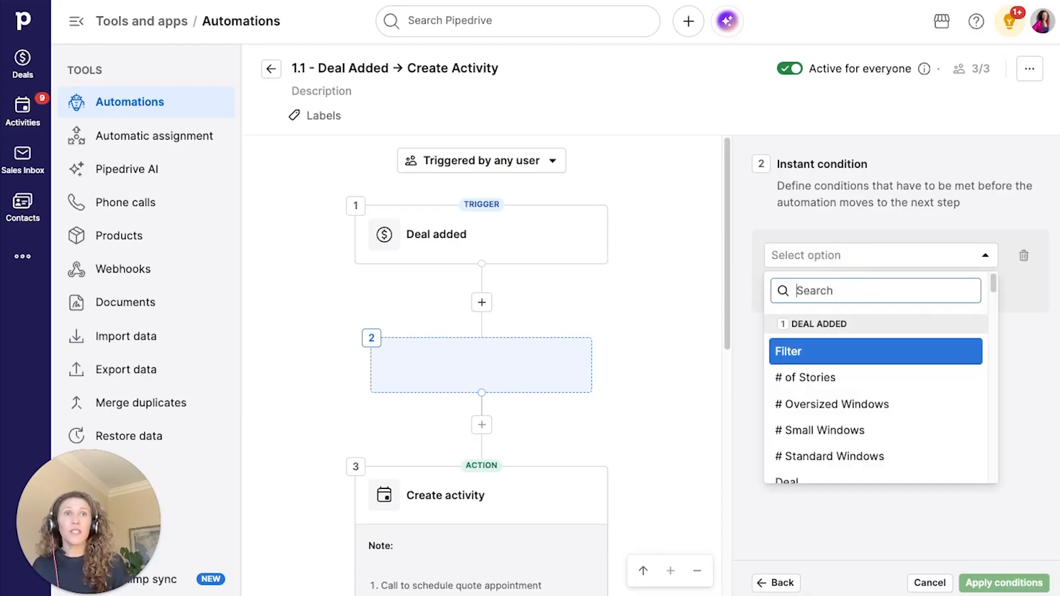
{"action": "left_click", "coordinate": [828, 378]}
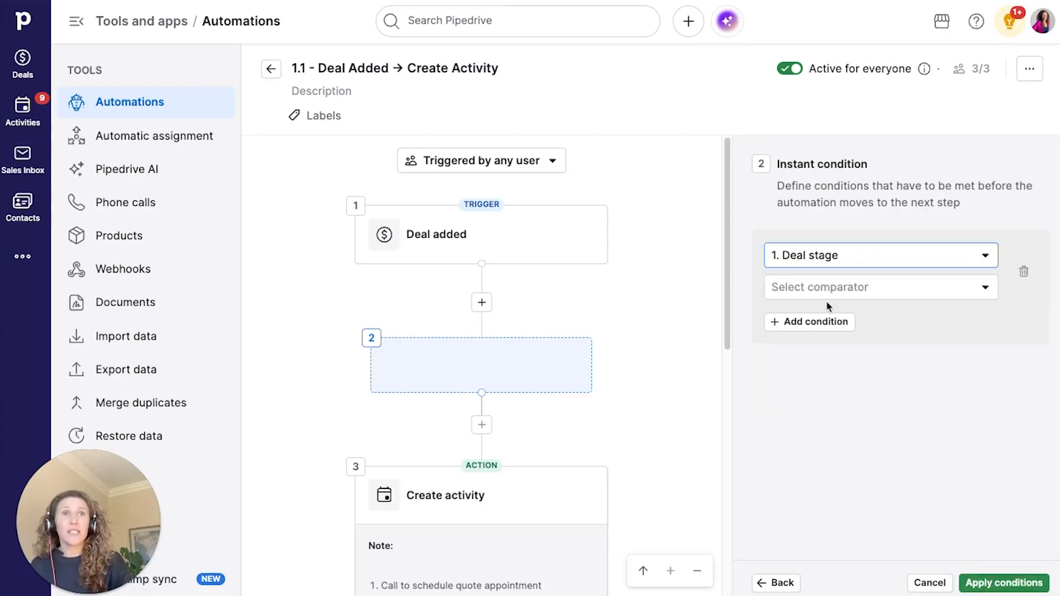
- Require Deal stage is Scheduling Appt, apply the condition and save the automation changes
{"action": "left_click", "coordinate": [824, 288]}
{"action": "left_click", "coordinate": [822, 355]}
{"action": "left_click", "coordinate": [823, 318]}
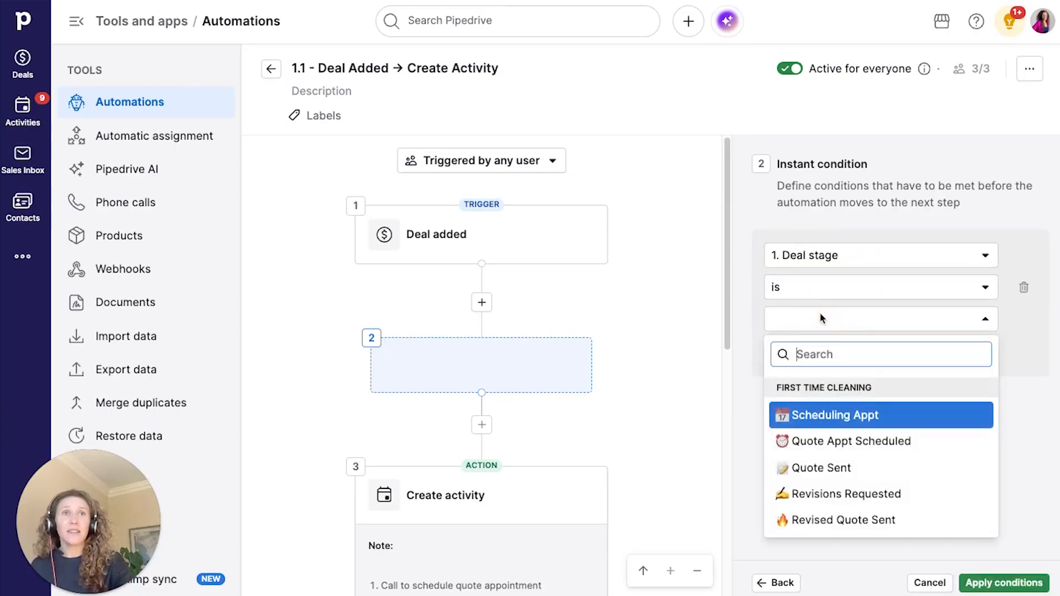
{"action": "left_click", "coordinate": [849, 415]}
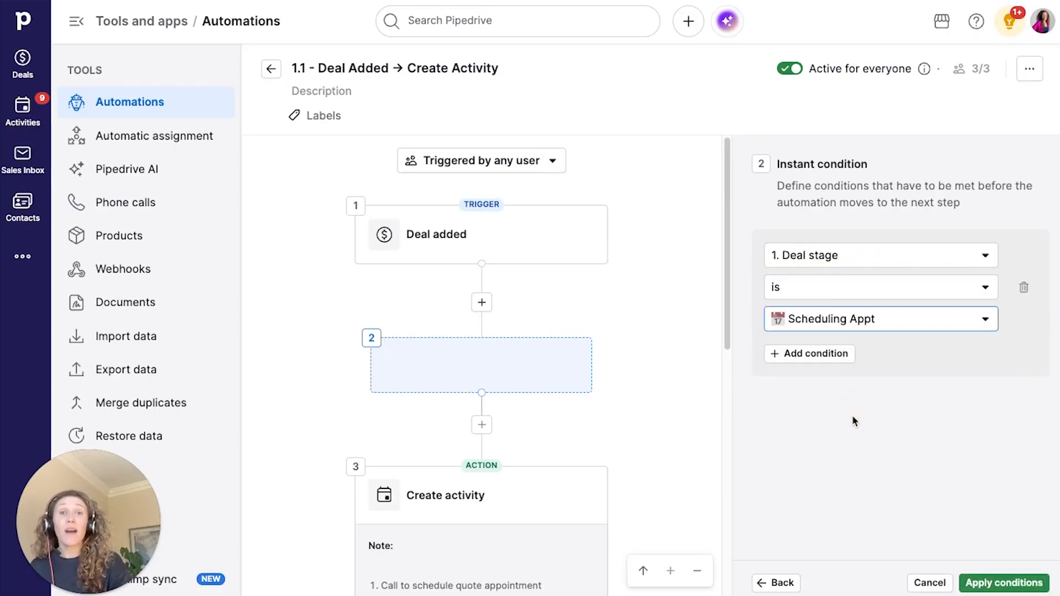
{"action": "left_click", "coordinate": [1002, 583]}
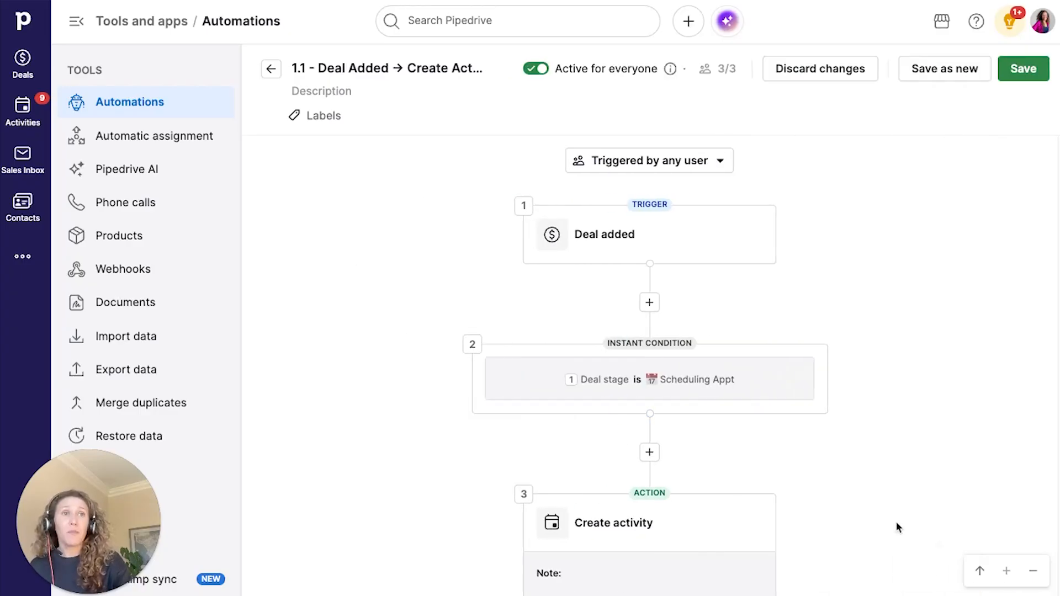
{"action": "left_click", "coordinate": [1036, 68]}
{"action": "left_click", "coordinate": [640, 343]}
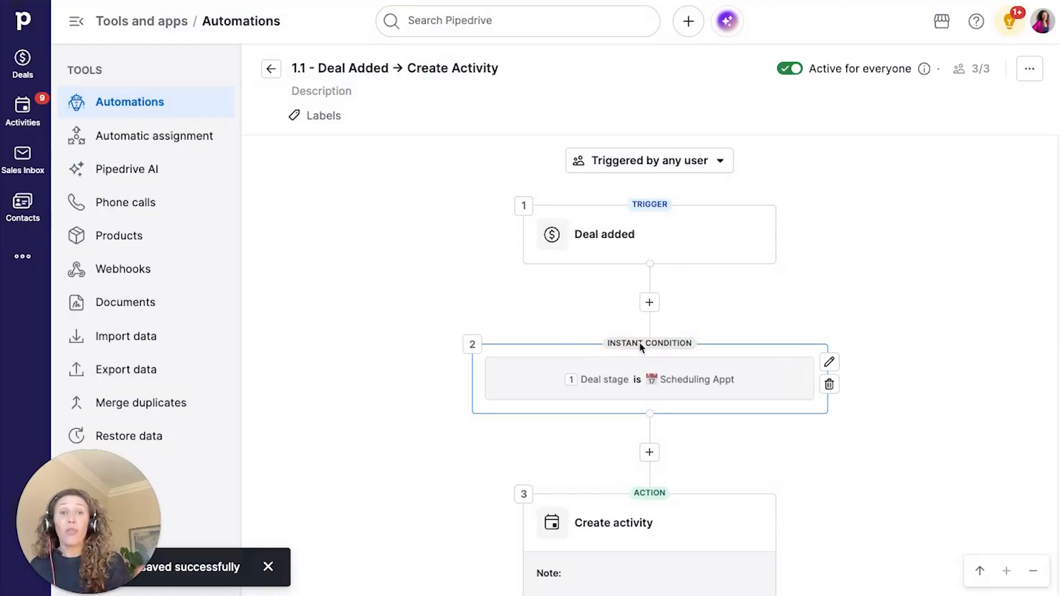
- Glance at the deals pipeline tab, then exit the editor back to the automations list
{"action": "left_click", "coordinate": [177, 12]}
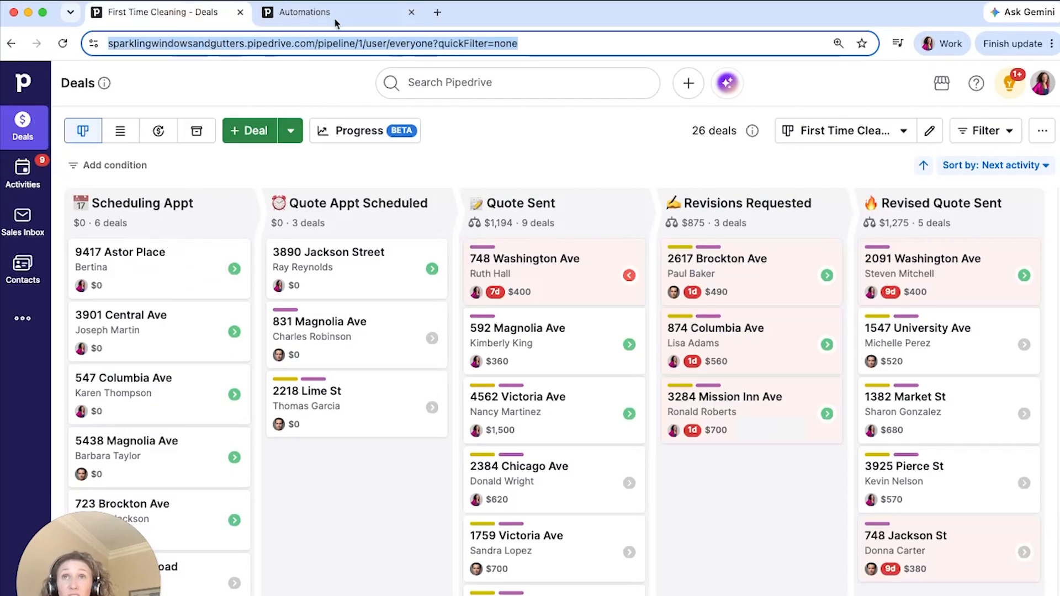
{"action": "left_click", "coordinate": [356, 11]}
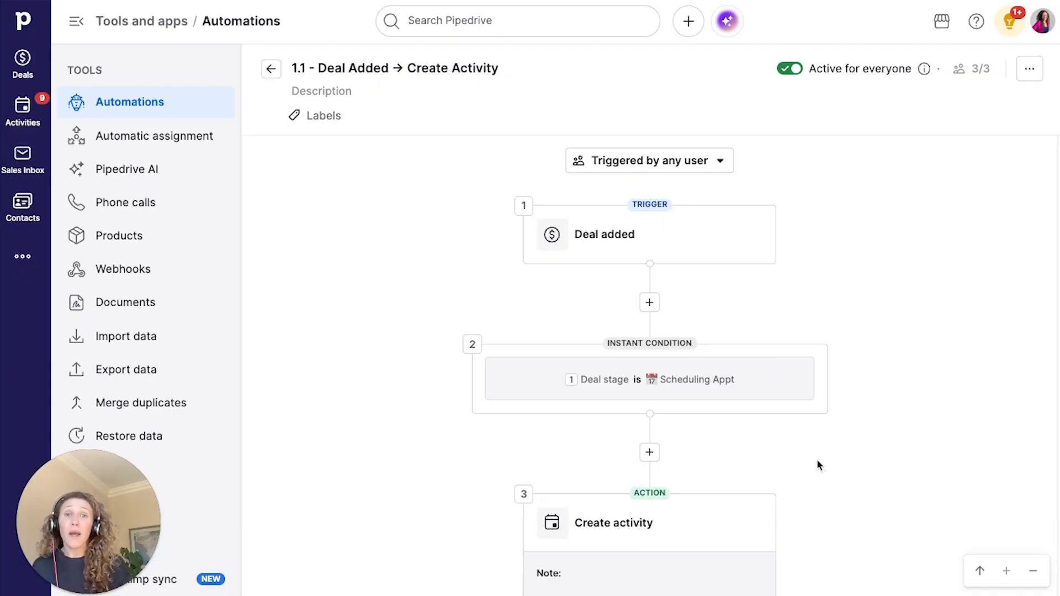
{"action": "left_click", "coordinate": [269, 72]}
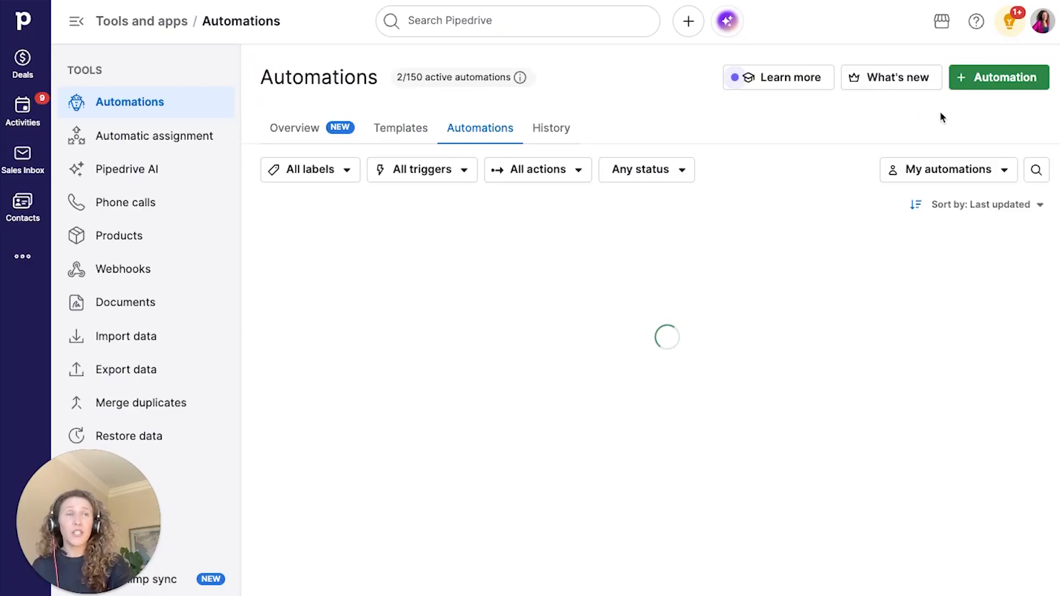
- Create a new automation triggered when a deal is added
{"action": "left_click", "coordinate": [992, 86]}
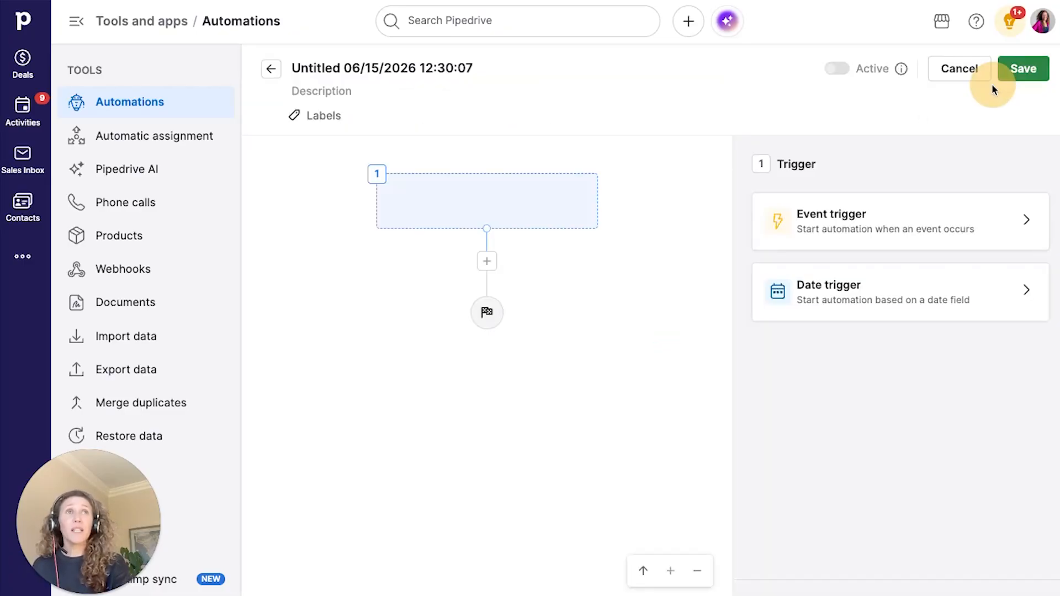
{"action": "left_click", "coordinate": [872, 227]}
{"action": "left_click", "coordinate": [869, 228]}
{"action": "left_click", "coordinate": [837, 290]}
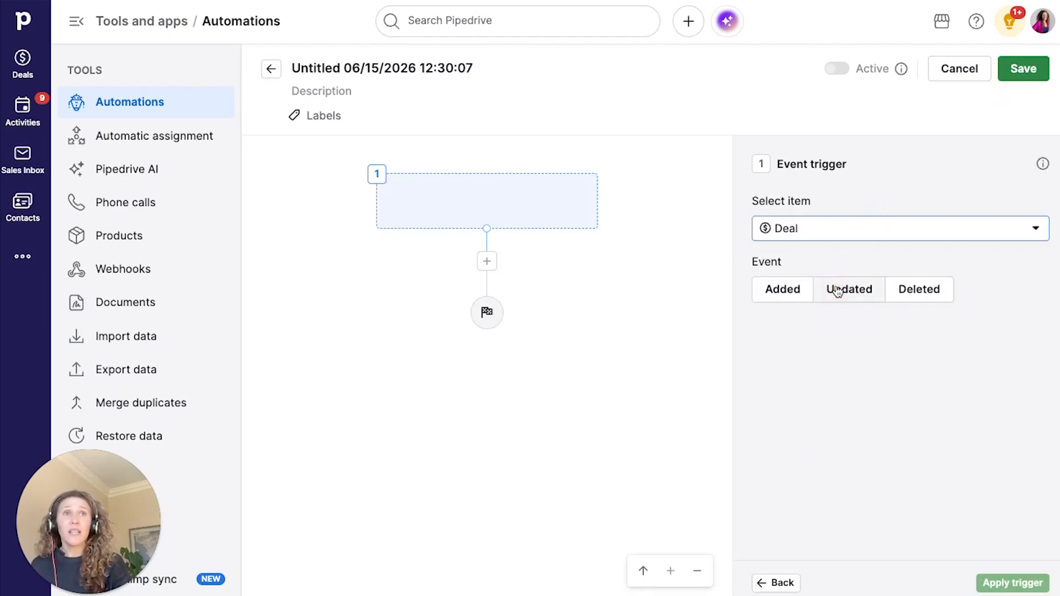
{"action": "left_click", "coordinate": [785, 290]}
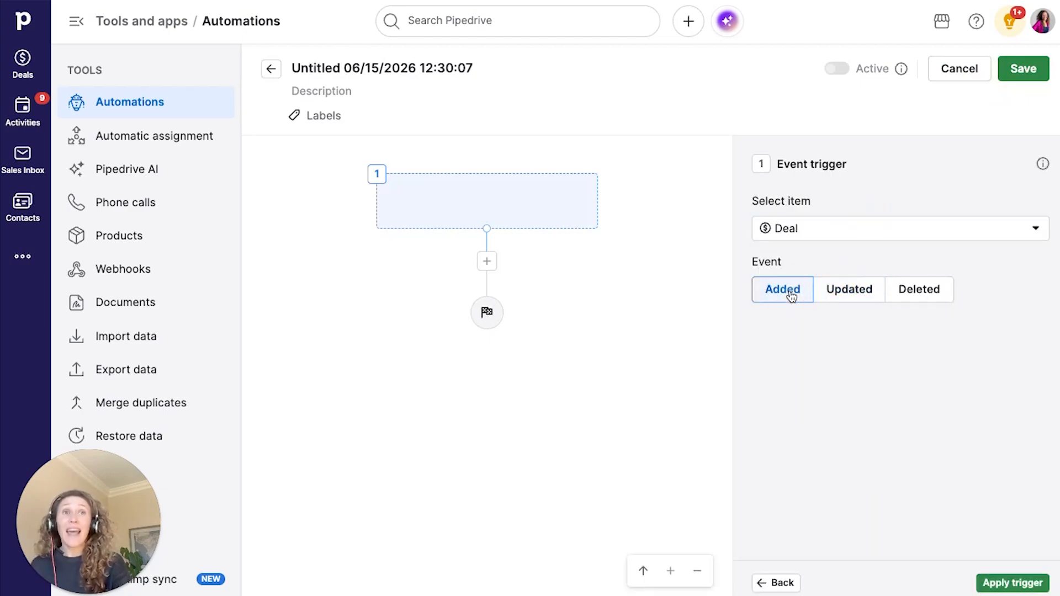
{"action": "left_click", "coordinate": [991, 577]}
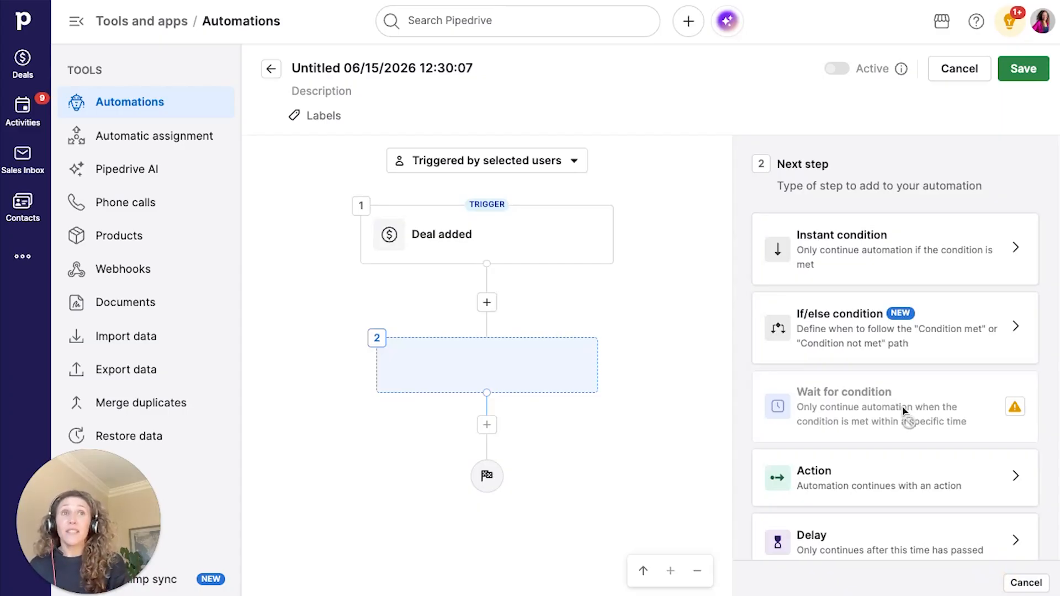
- Add an instant condition: Deal stage is Quote Appt Scheduled
{"action": "left_click", "coordinate": [885, 269]}
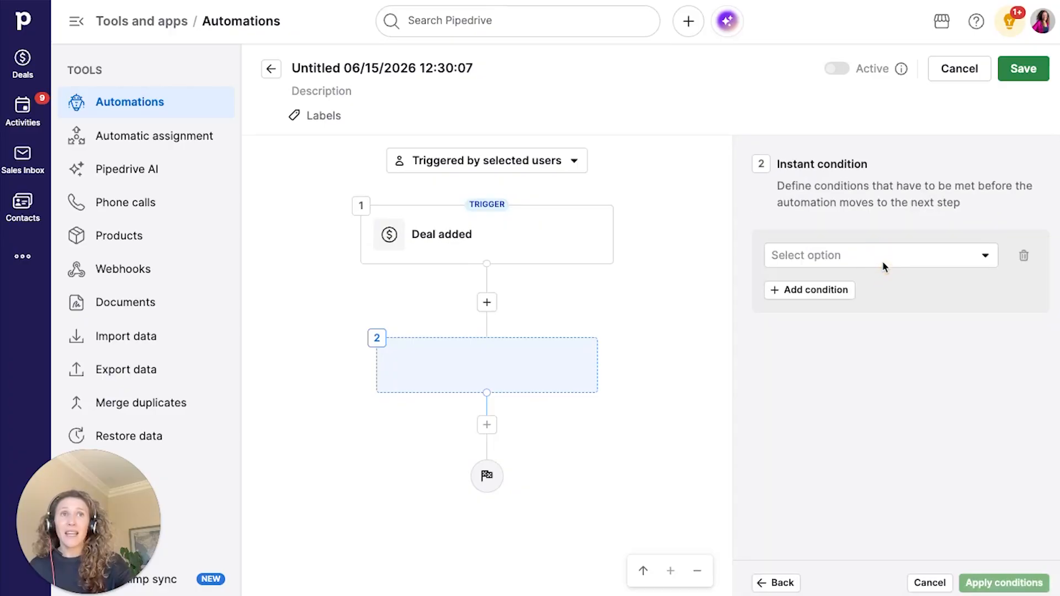
{"action": "left_click", "coordinate": [879, 255]}
{"action": "type", "text": "sage"}
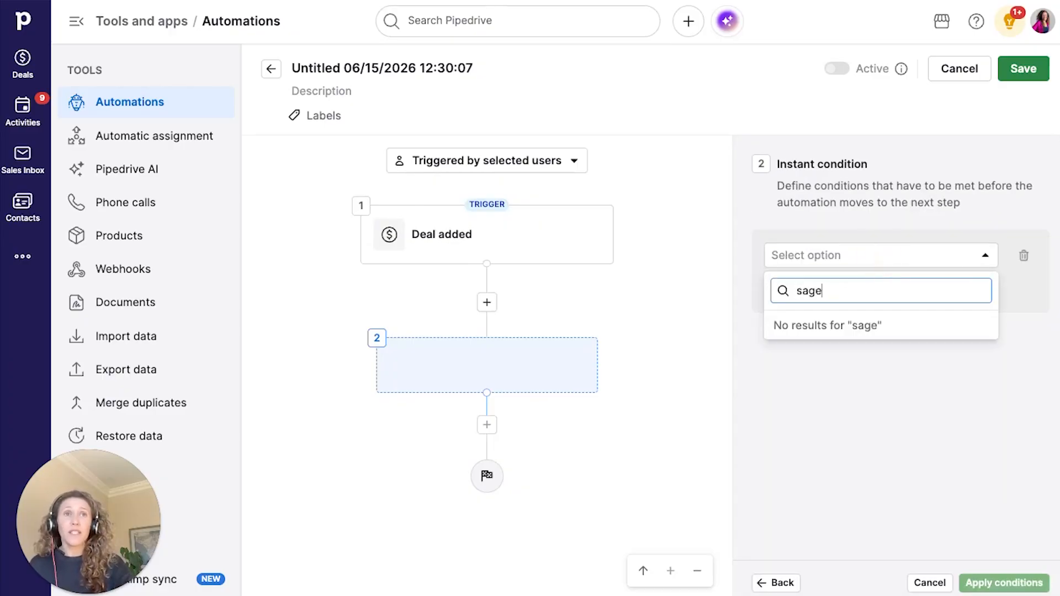
{"action": "key", "text": "BackSpace"}
{"action": "key", "text": "BackSpace"}
{"action": "key", "text": "BackSpace"}
{"action": "type", "text": "tage"}
{"action": "left_click", "coordinate": [854, 375]}
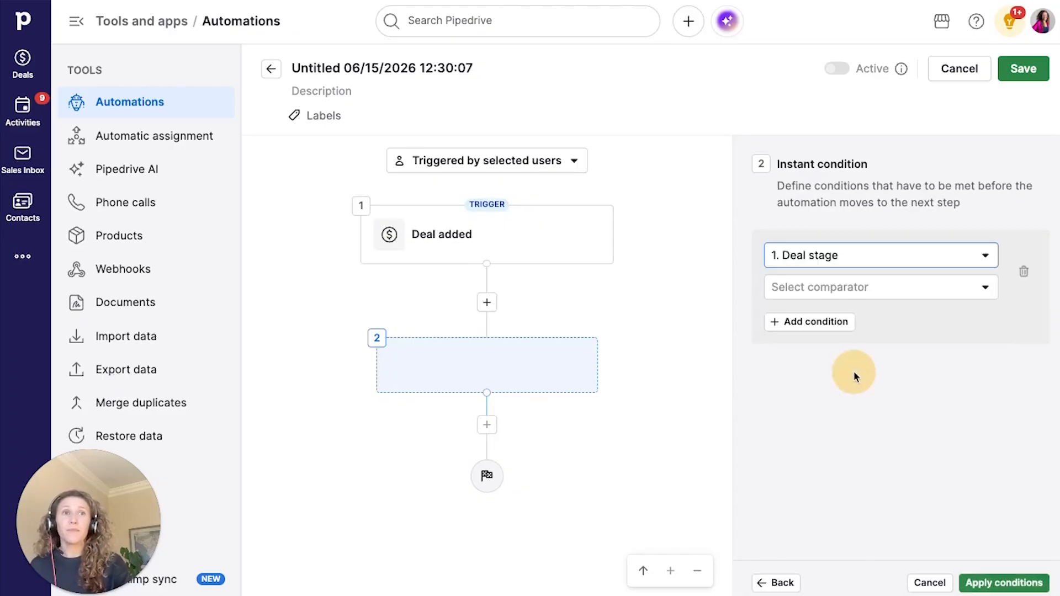
{"action": "left_click", "coordinate": [845, 287]}
{"action": "left_click", "coordinate": [835, 326]}
{"action": "left_click", "coordinate": [835, 324]}
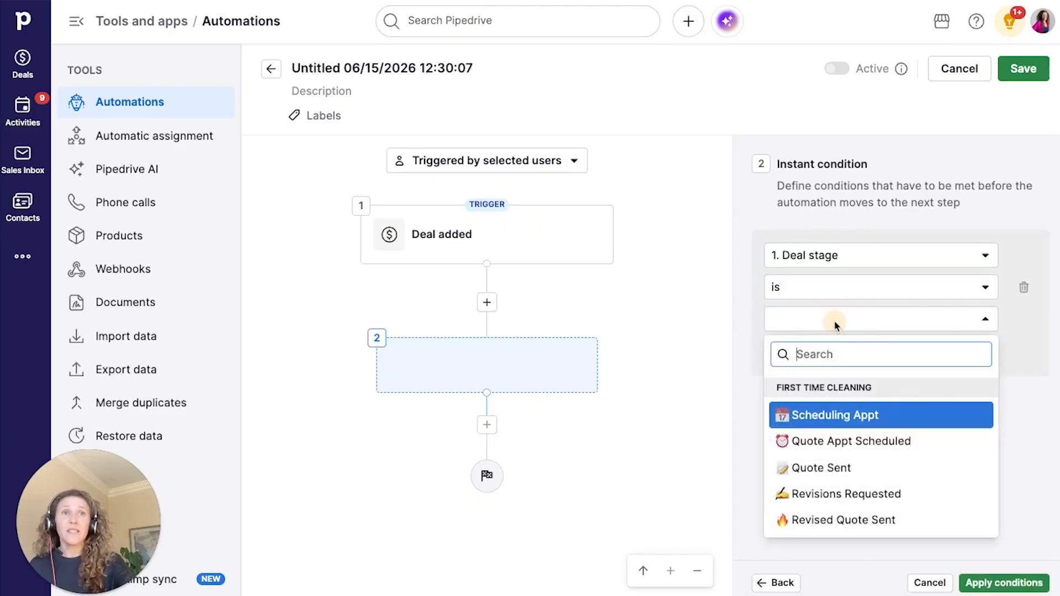
{"action": "left_click", "coordinate": [867, 446]}
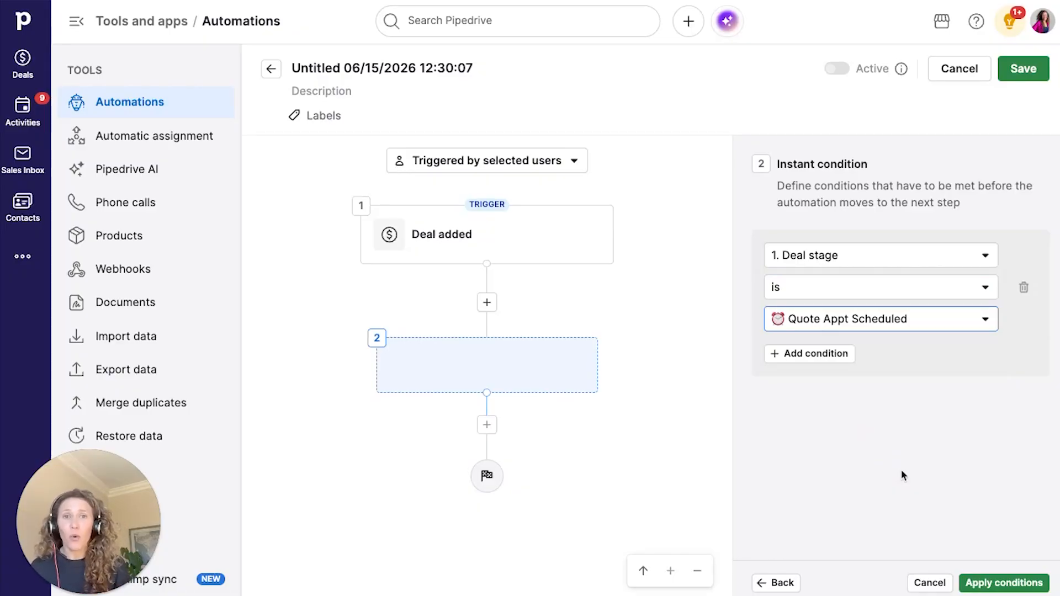
- Apply the stage condition and add a Create activity action as the next step
{"action": "left_click", "coordinate": [983, 582]}
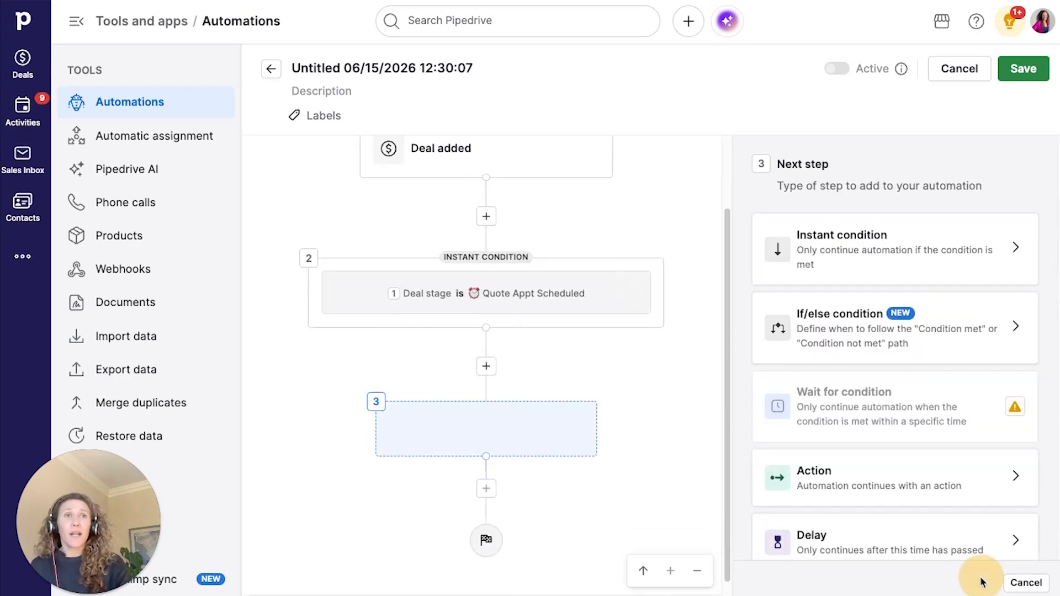
{"action": "scroll", "coordinate": [862, 392], "scroll_direction": "down", "scroll_amount": 1}
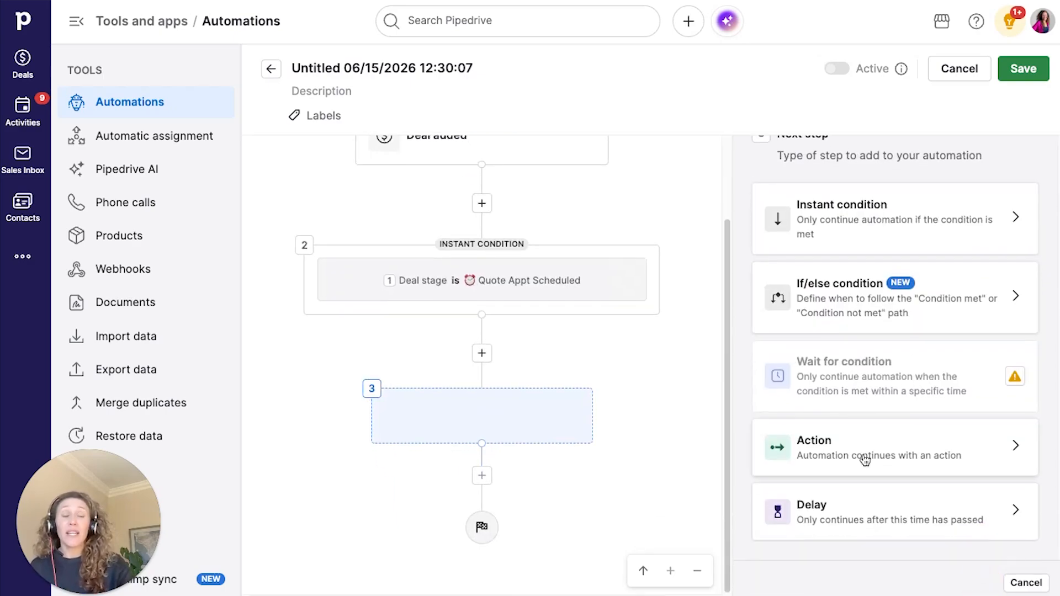
{"action": "left_click", "coordinate": [864, 457]}
{"action": "left_click", "coordinate": [836, 247]}
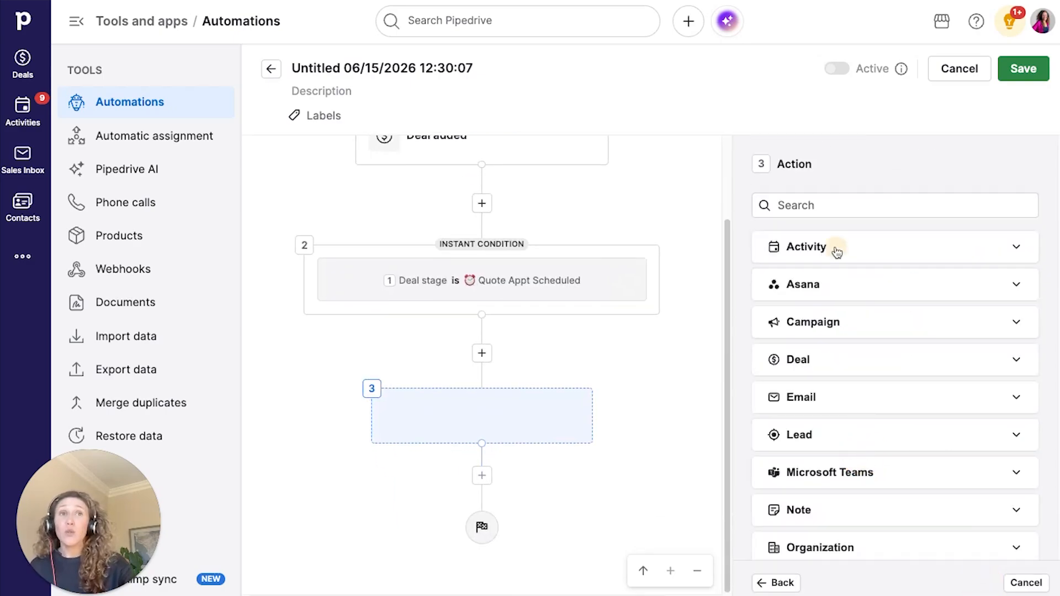
{"action": "left_click", "coordinate": [847, 301]}
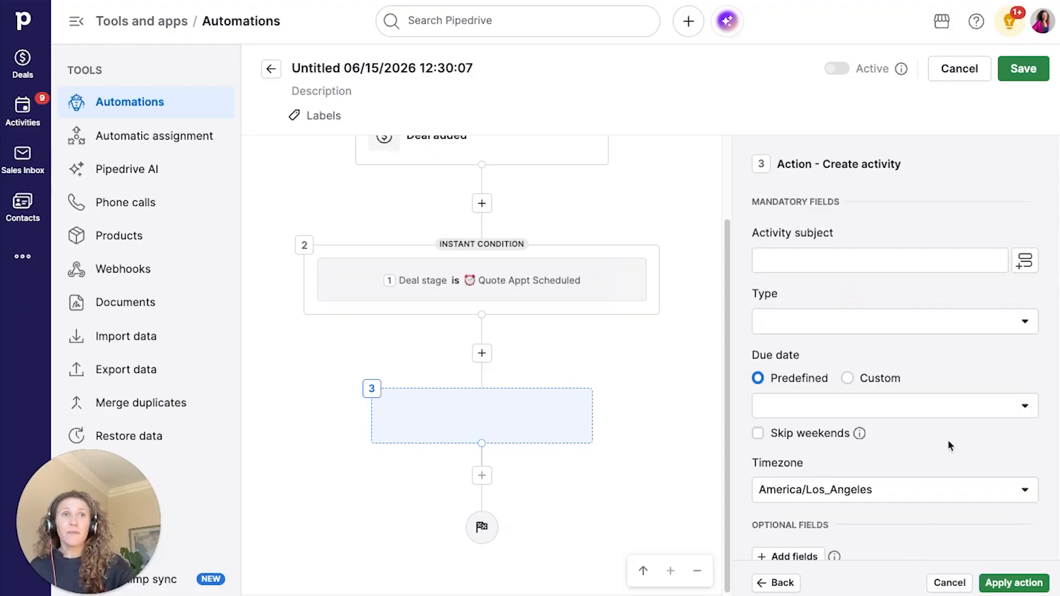
{"action": "scroll", "coordinate": [902, 319], "scroll_direction": "down", "scroll_amount": 1}
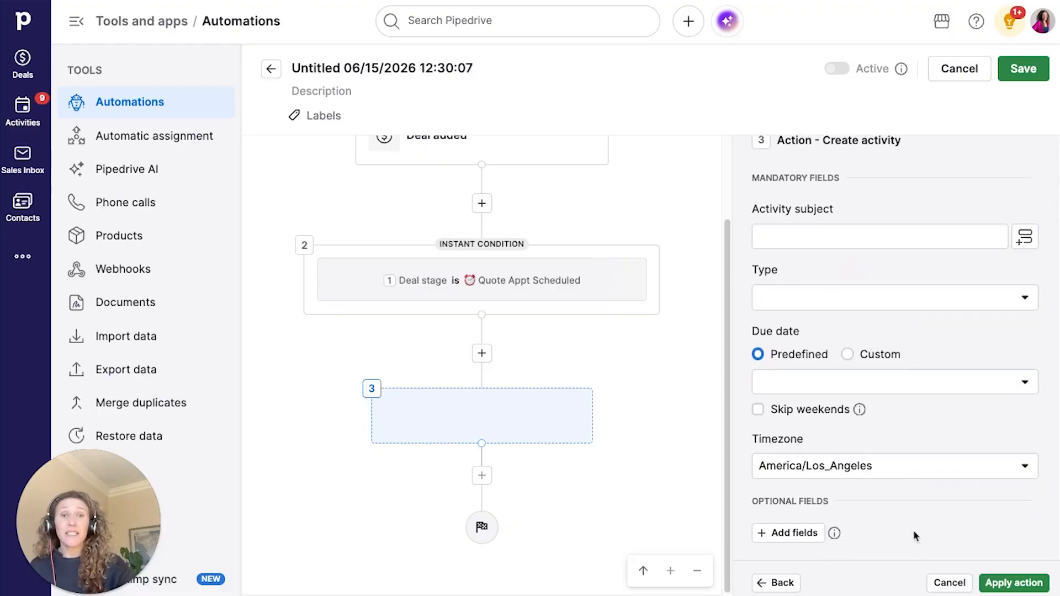
- Give the activity subject 'Update Important Details & Send the Quote' and type Quote Appointment
{"action": "left_click", "coordinate": [764, 241]}
{"action": "type", "text": "Upd"}
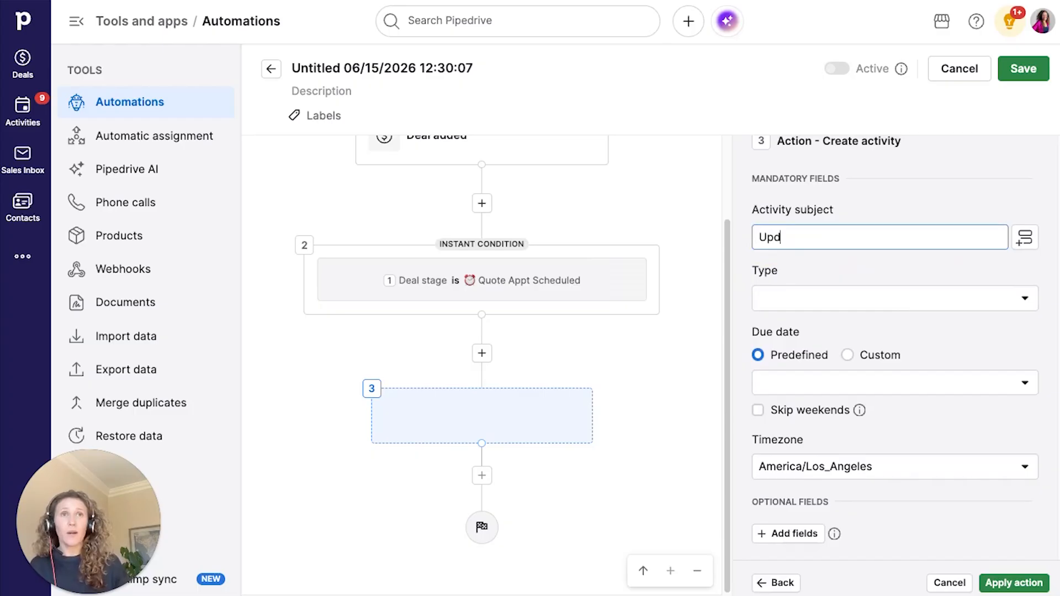
{"action": "type", "text": "ate Impo"}
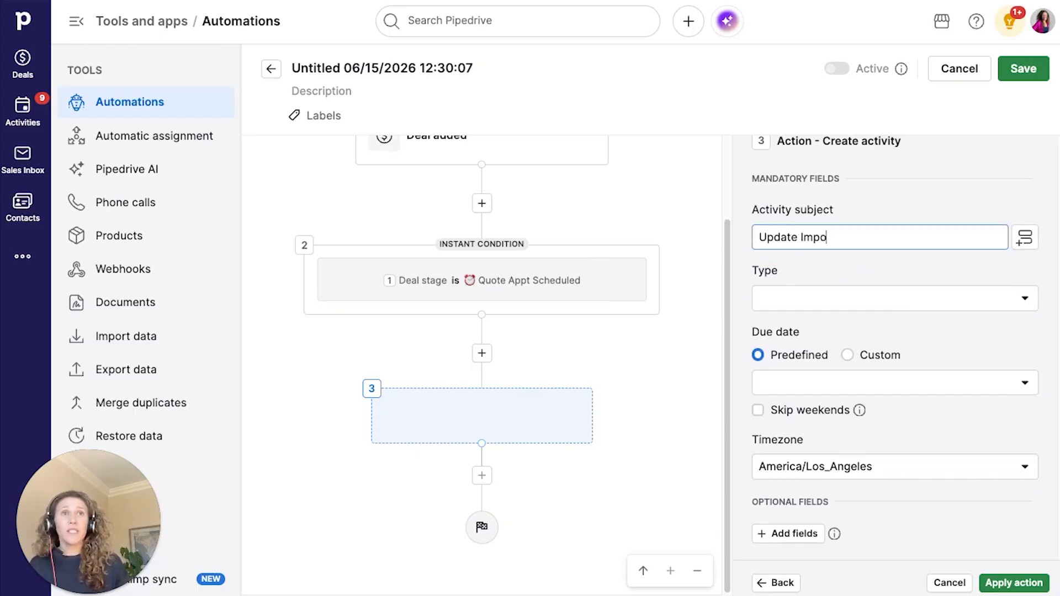
{"action": "type", "text": "rtant Detail"}
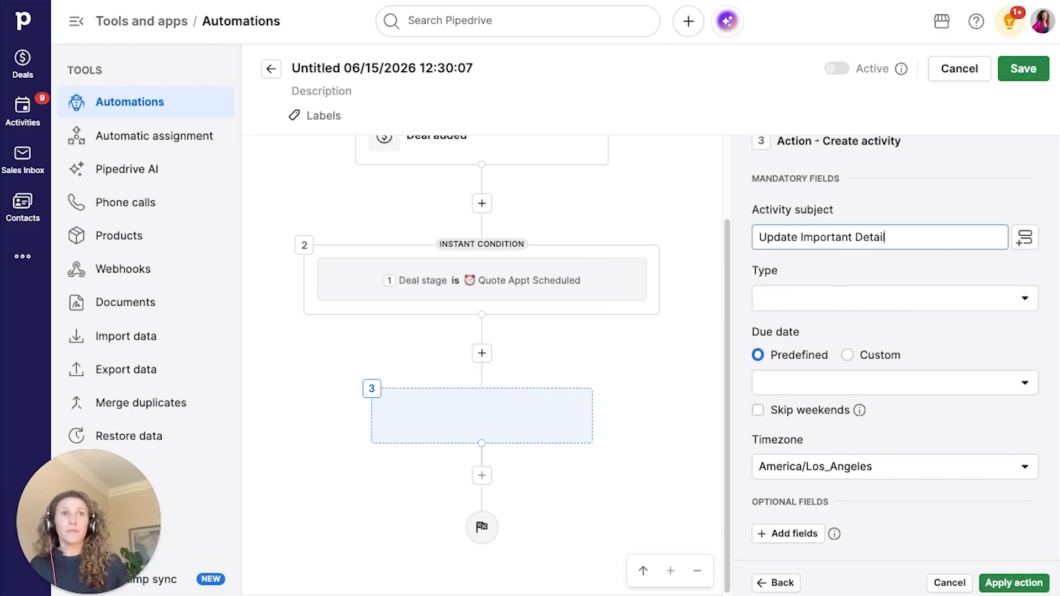
{"action": "type", "text": "s & Send th"}
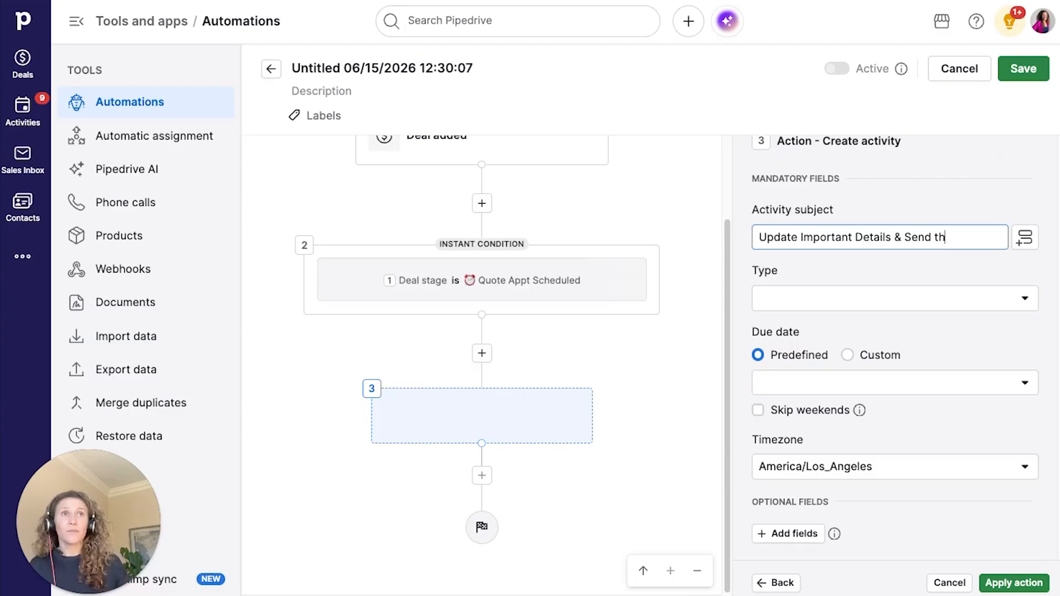
{"action": "type", "text": "e Quote"}
{"action": "left_click", "coordinate": [939, 306]}
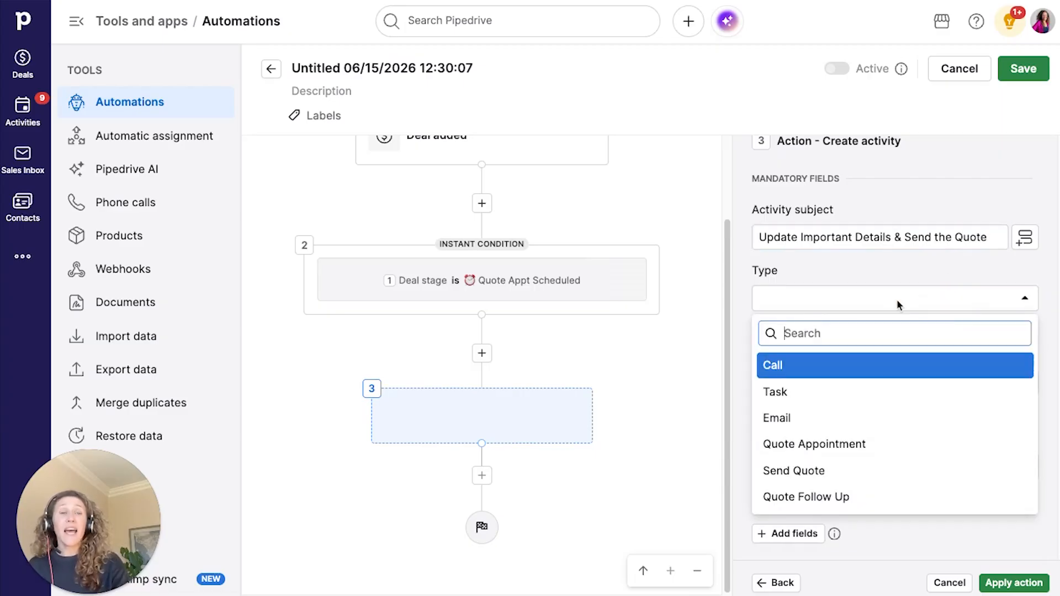
{"action": "left_click", "coordinate": [867, 448]}
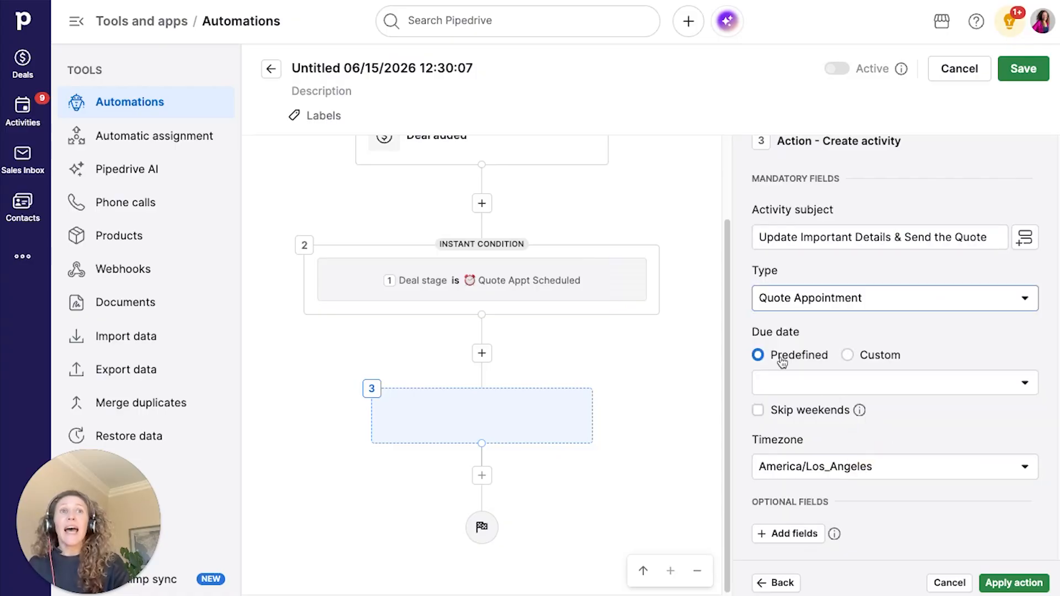
- Set the activity's predefined due date to the deal's Quote Appt Date
{"action": "left_click", "coordinate": [801, 382]}
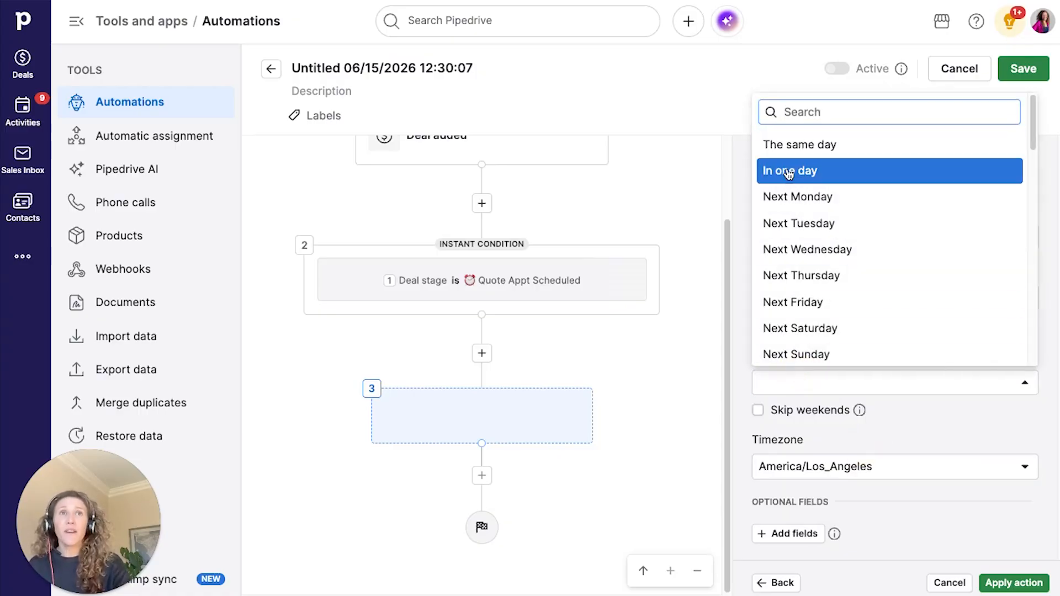
{"action": "left_click", "coordinate": [945, 417]}
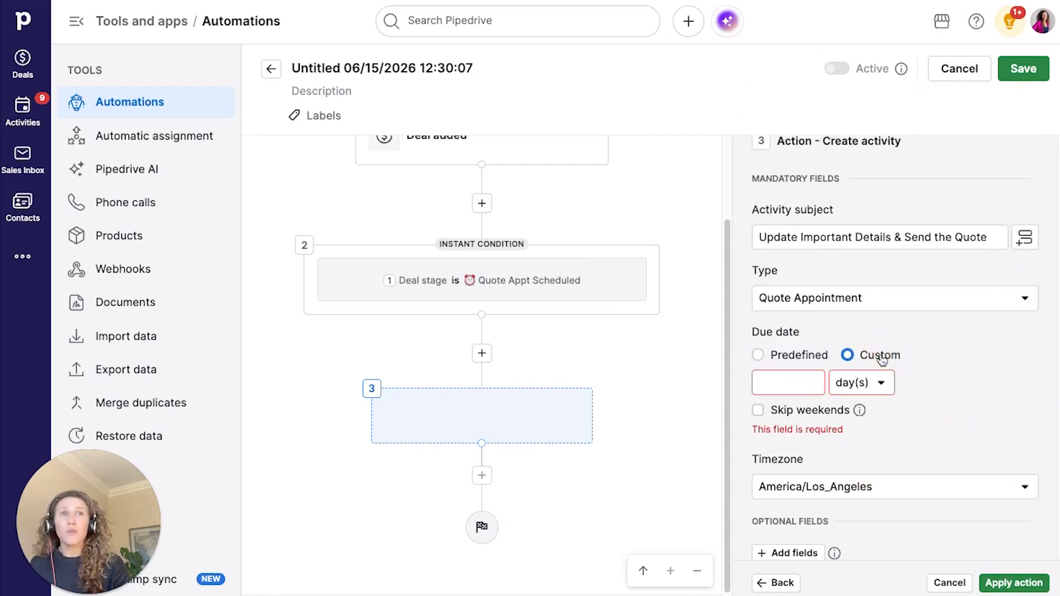
{"action": "left_click", "coordinate": [803, 356]}
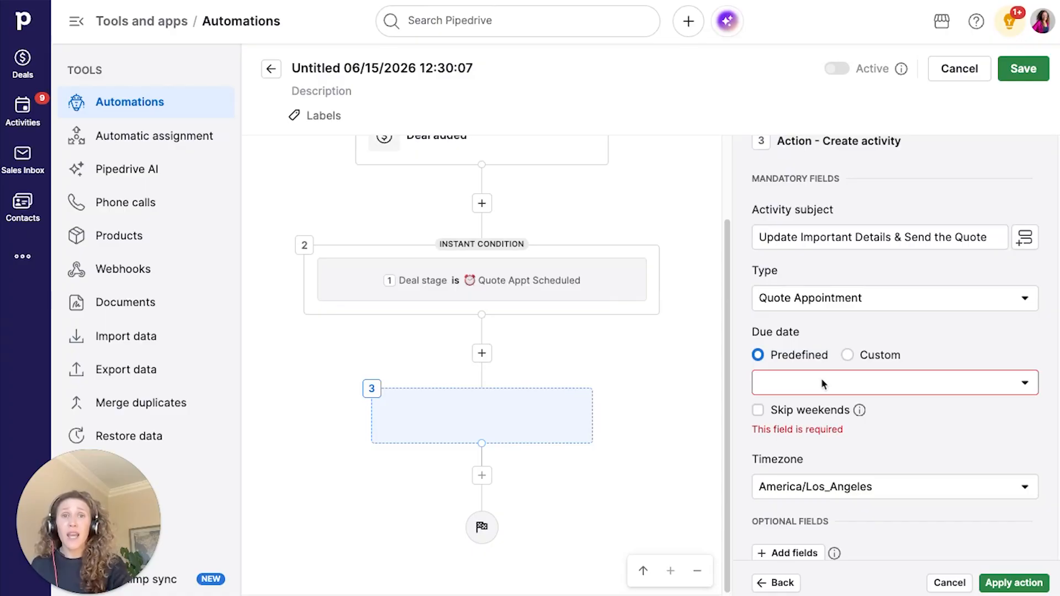
{"action": "left_click", "coordinate": [821, 383]}
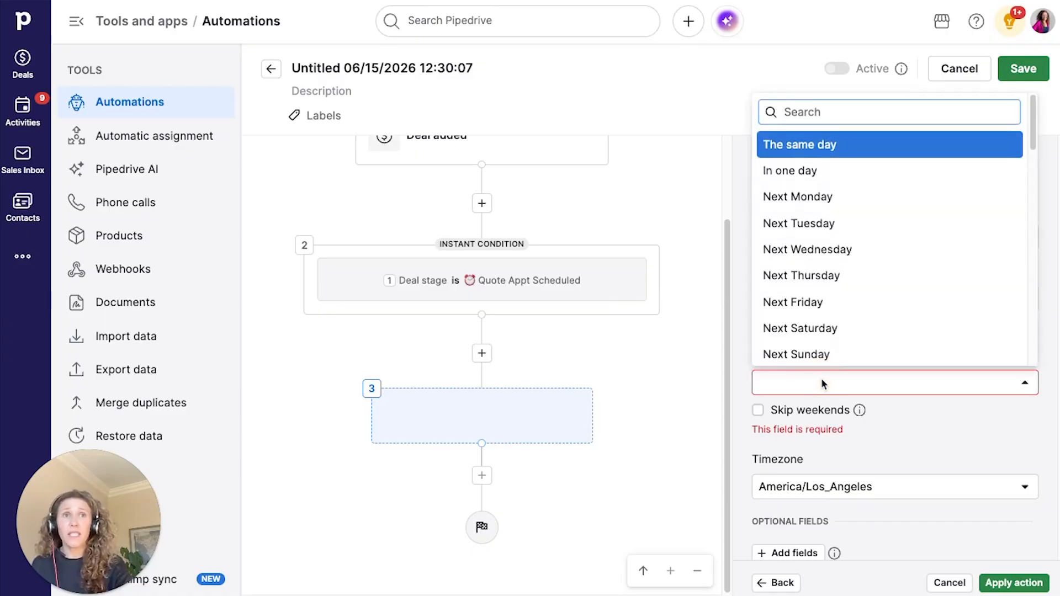
{"action": "key", "text": "Down"}
{"action": "key", "text": "Down"}
{"action": "key", "text": "Down"}
{"action": "key", "text": "Down"}
{"action": "key", "text": "Down"}
{"action": "key", "text": "Down"}
{"action": "key", "text": "Down"}
{"action": "key", "text": "Down"}
{"action": "key", "text": "Down"}
{"action": "key", "text": "Down"}
{"action": "key", "text": "Down"}
{"action": "key", "text": "Down"}
{"action": "key", "text": "Down"}
{"action": "scroll", "coordinate": [823, 307], "scroll_direction": "down", "scroll_amount": 10}
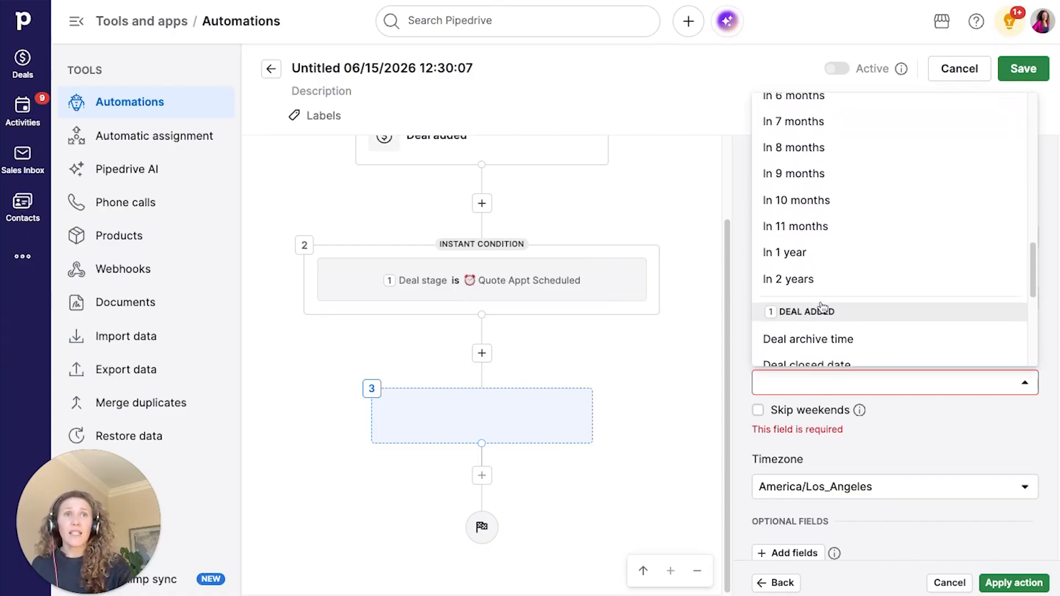
{"action": "scroll", "coordinate": [823, 307], "scroll_direction": "down", "scroll_amount": 1}
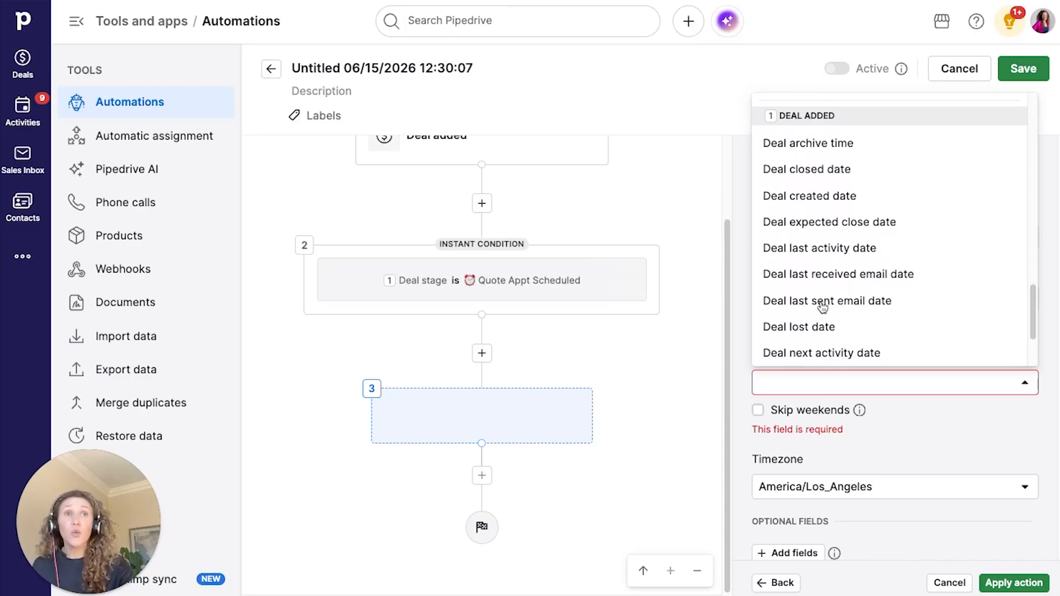
{"action": "scroll", "coordinate": [822, 306], "scroll_direction": "down", "scroll_amount": 3}
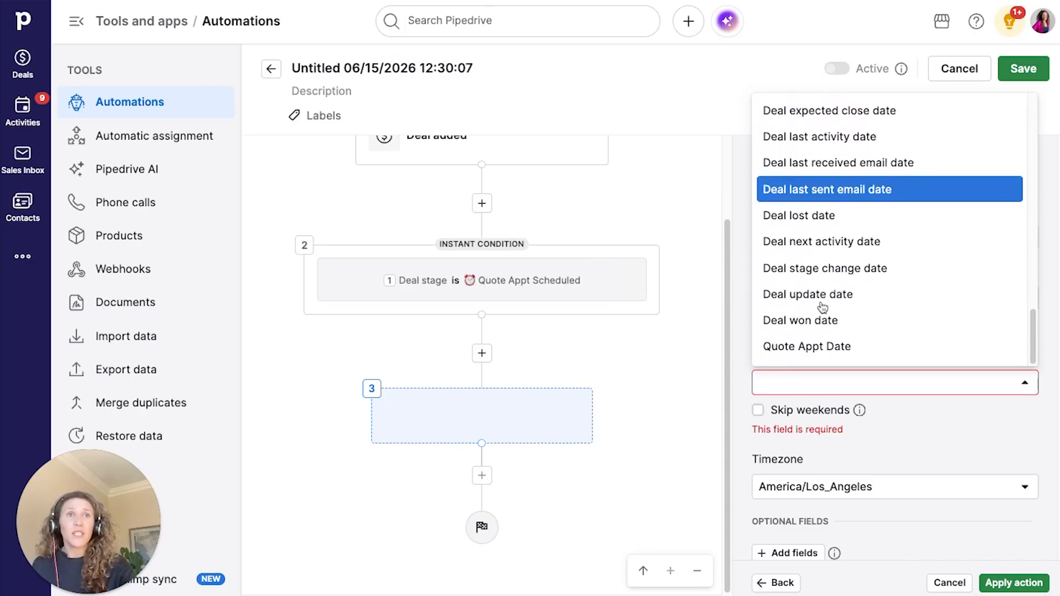
{"action": "left_click", "coordinate": [830, 354]}
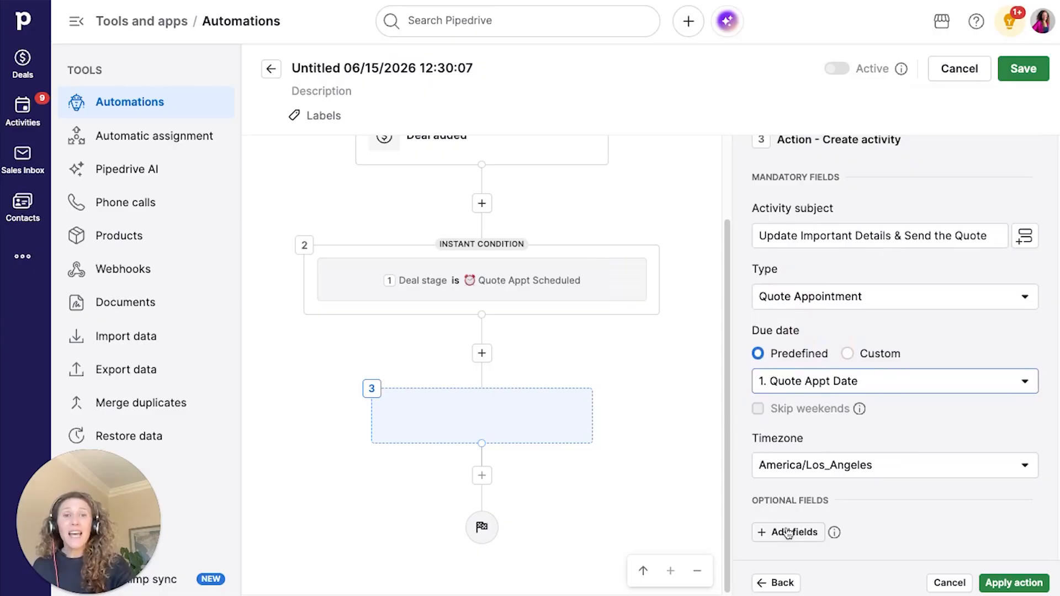
- Add the Assigned to, Linked deal, Linked organization, Linked people and Note fields to the activity
{"action": "left_click", "coordinate": [788, 532]}
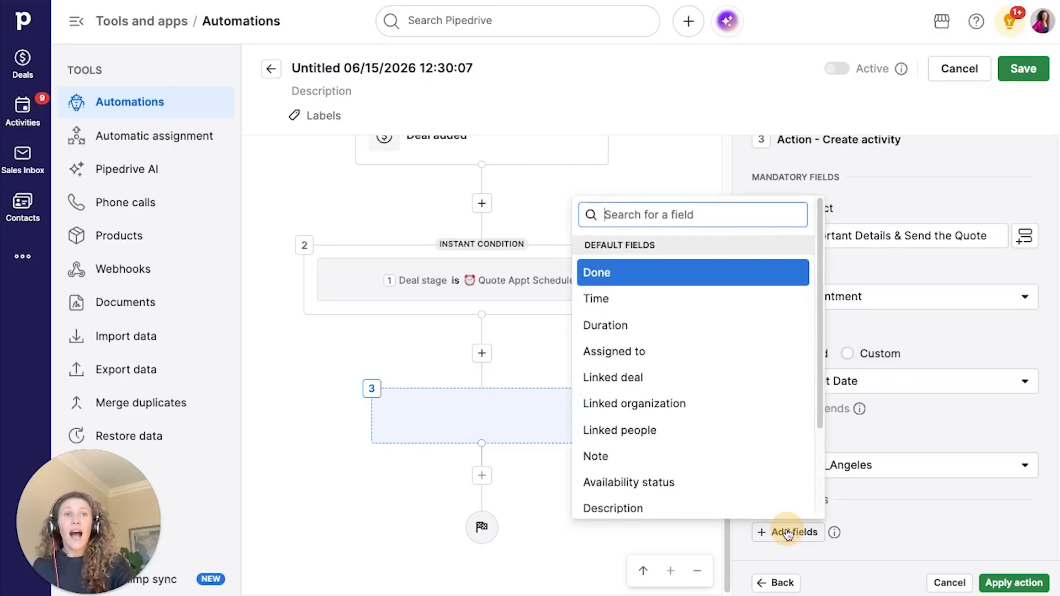
{"action": "left_click", "coordinate": [652, 358]}
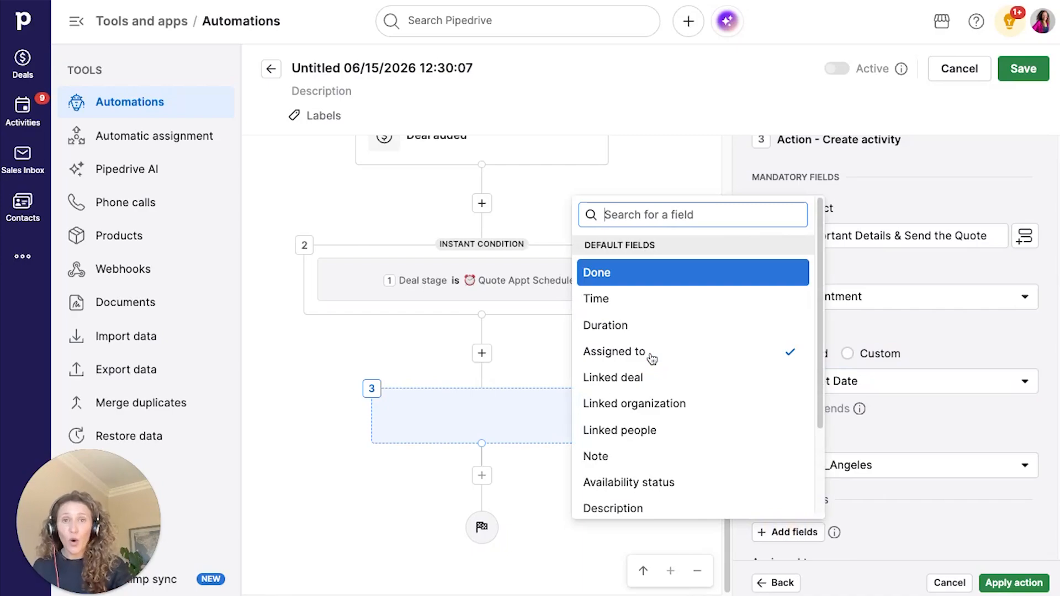
{"action": "left_click", "coordinate": [627, 381]}
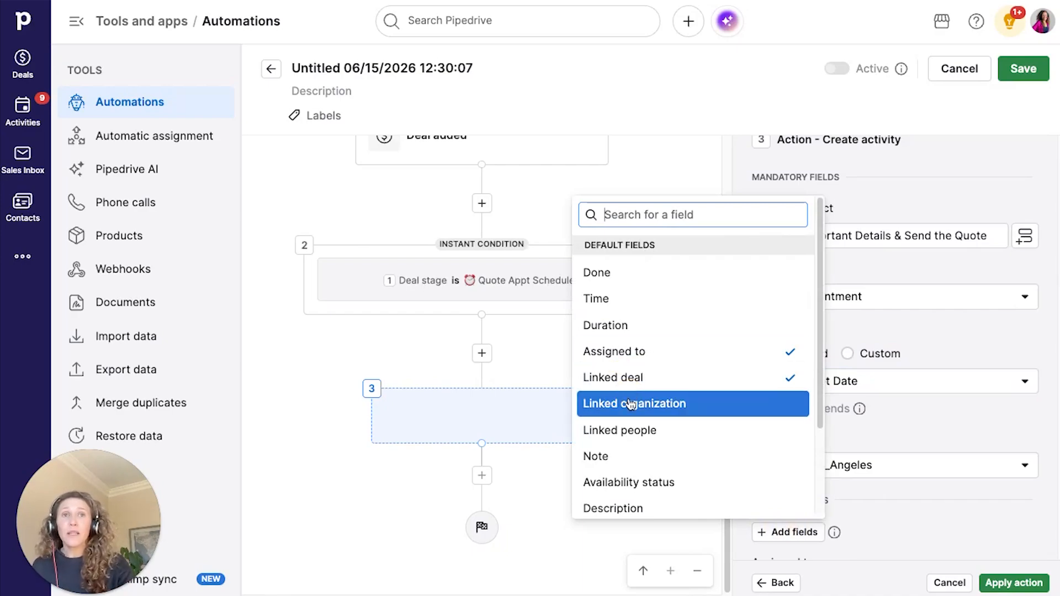
{"action": "left_click", "coordinate": [629, 404]}
{"action": "left_click", "coordinate": [629, 430]}
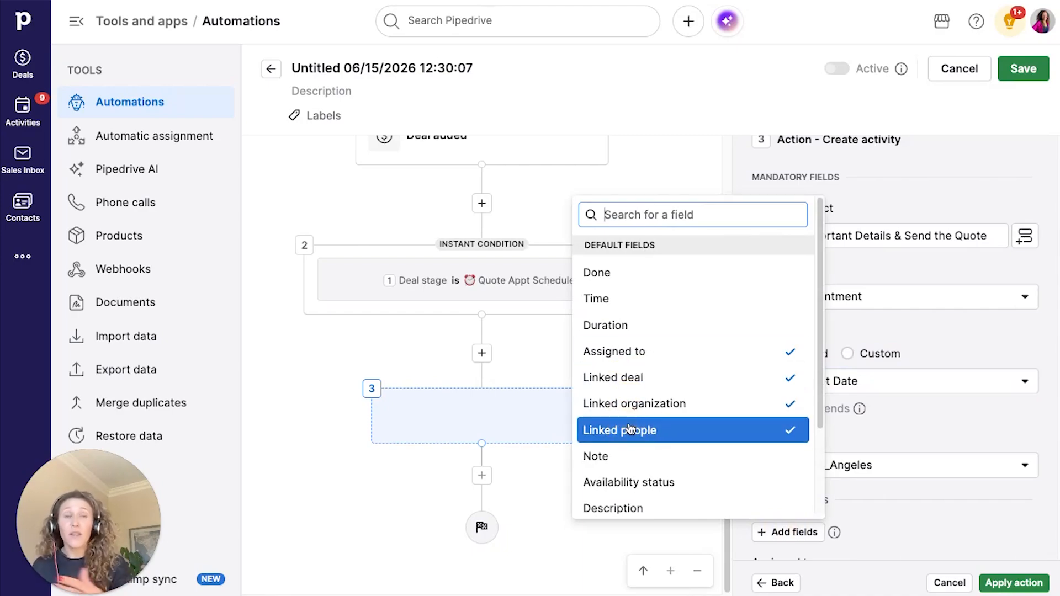
{"action": "left_click", "coordinate": [679, 465]}
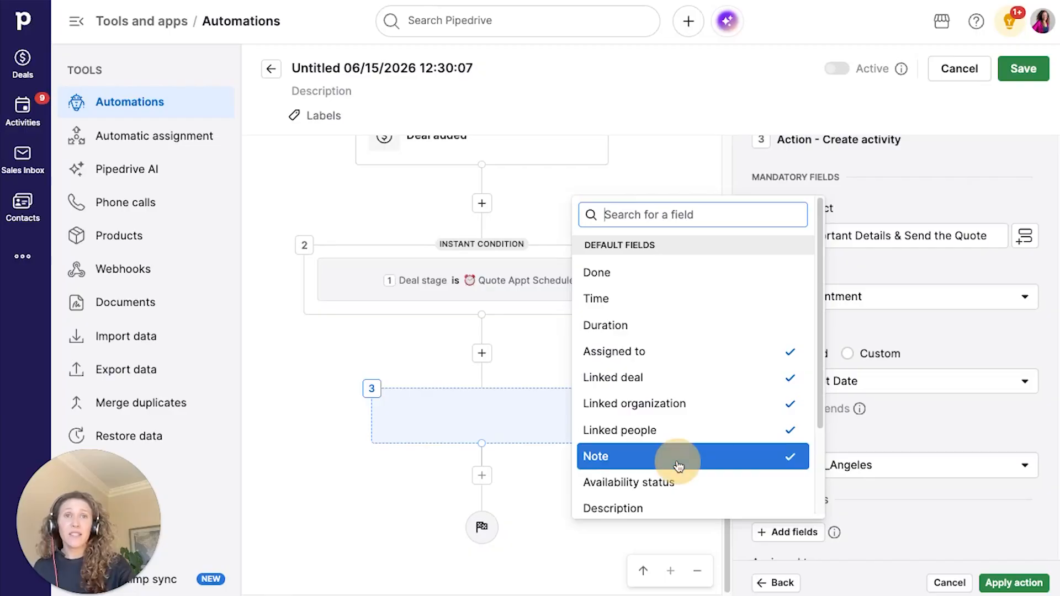
{"action": "left_click", "coordinate": [872, 508]}
{"action": "scroll", "coordinate": [872, 508], "scroll_direction": "down", "scroll_amount": 3}
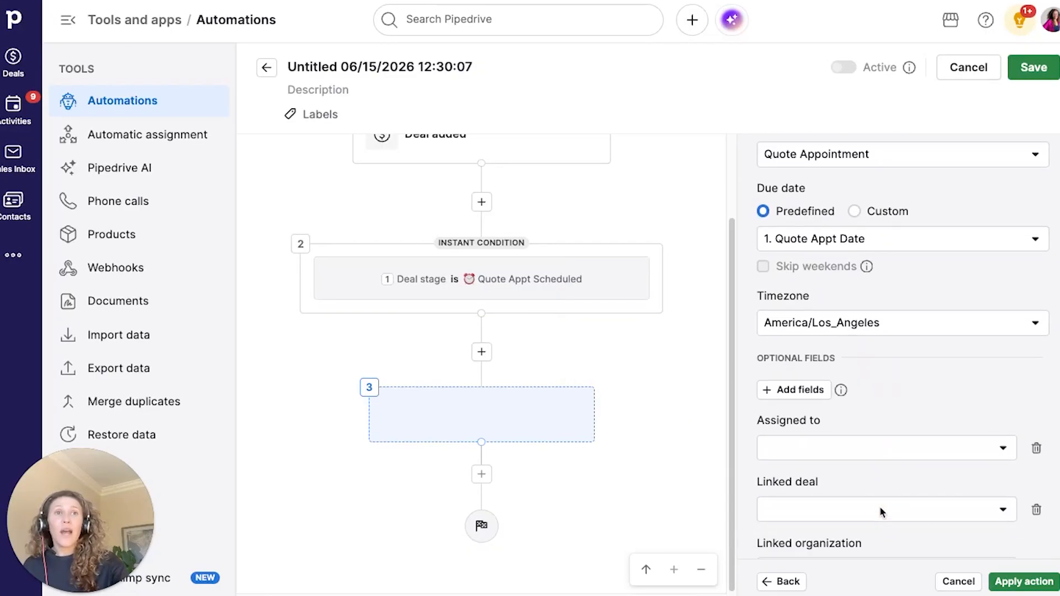
{"action": "scroll", "coordinate": [879, 506], "scroll_direction": "down", "scroll_amount": 3}
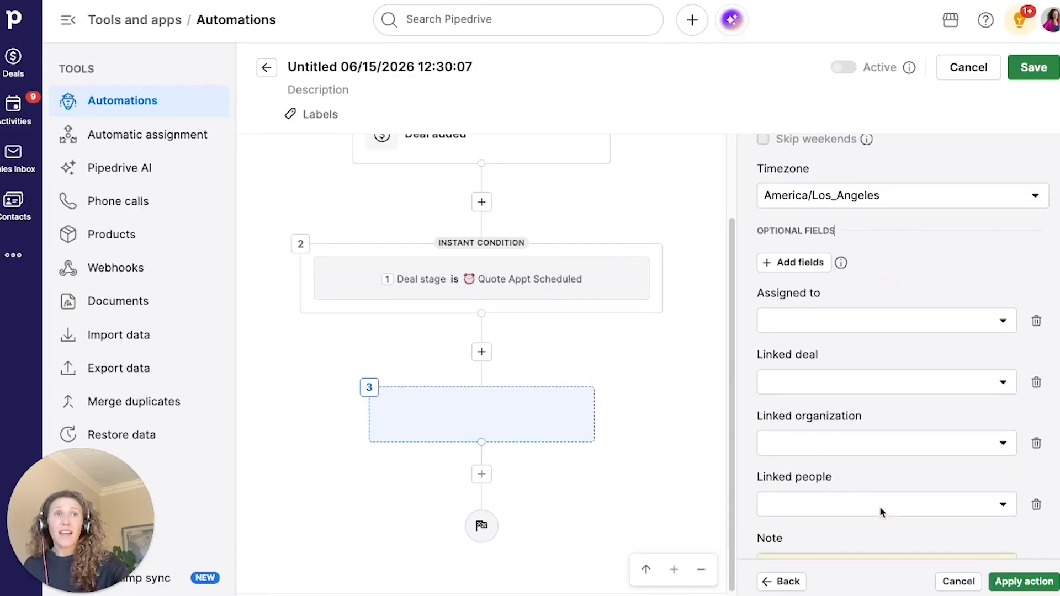
- Assign it to Deal owner and link Deal, Deal organization and Deal contact person
{"action": "left_click", "coordinate": [870, 254]}
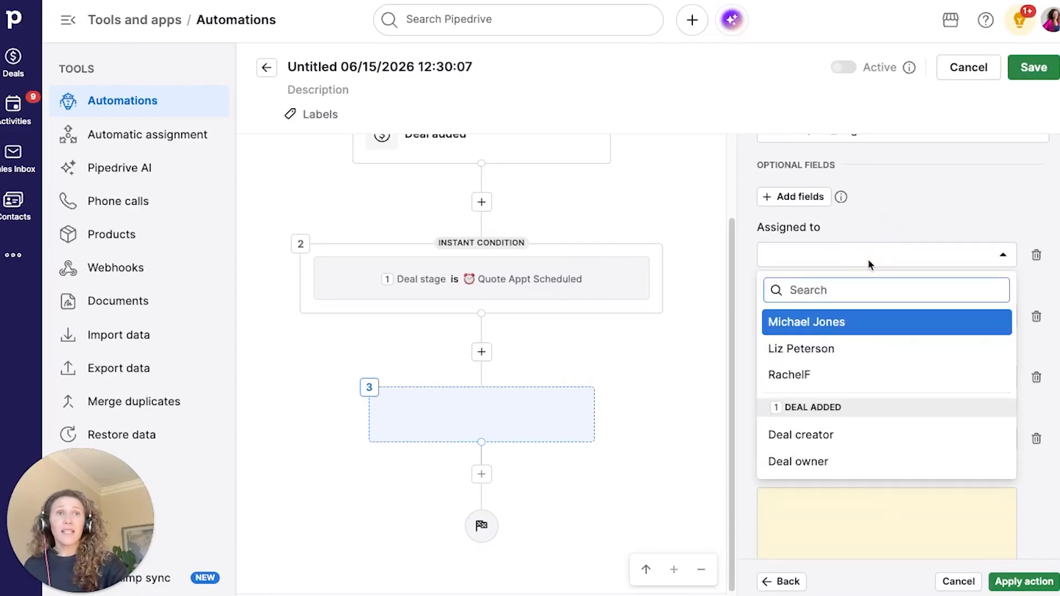
{"action": "left_click", "coordinate": [840, 461]}
{"action": "left_click", "coordinate": [849, 319]}
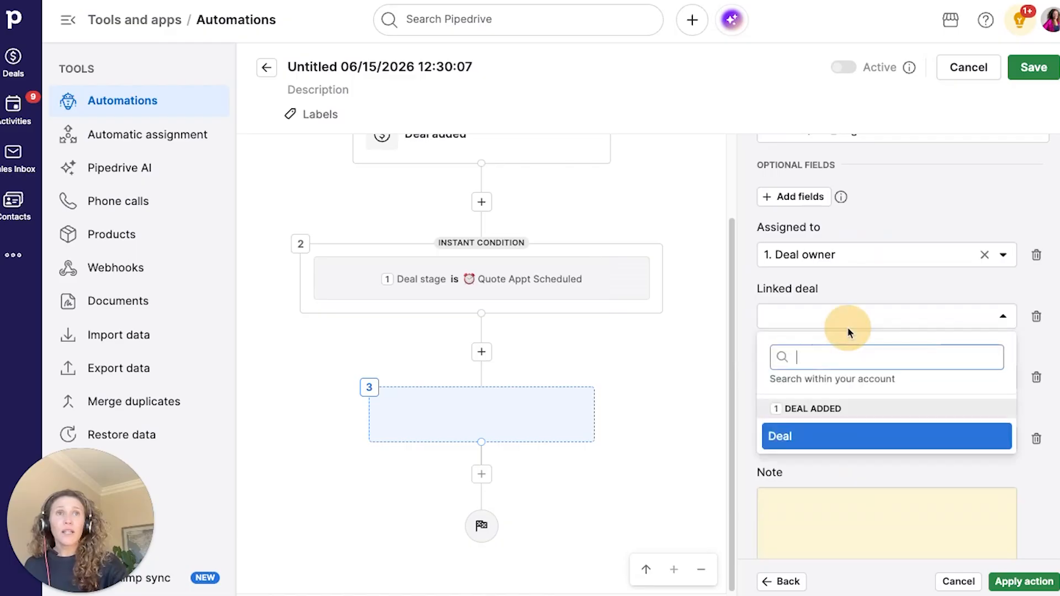
{"action": "left_click", "coordinate": [830, 373]}
{"action": "left_click", "coordinate": [819, 381]}
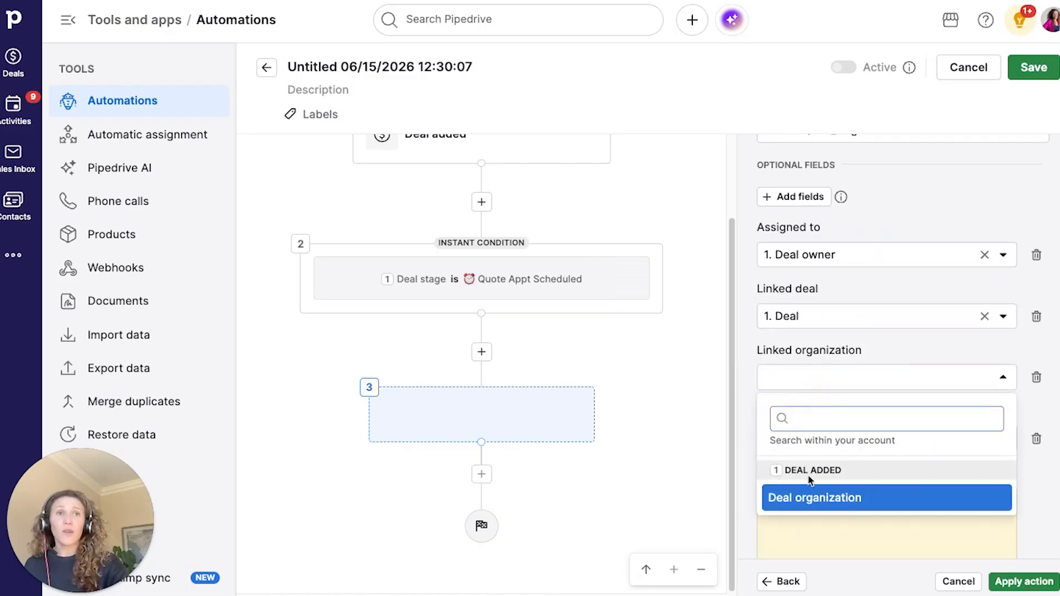
{"action": "left_click", "coordinate": [811, 497]}
{"action": "left_click", "coordinate": [820, 439]}
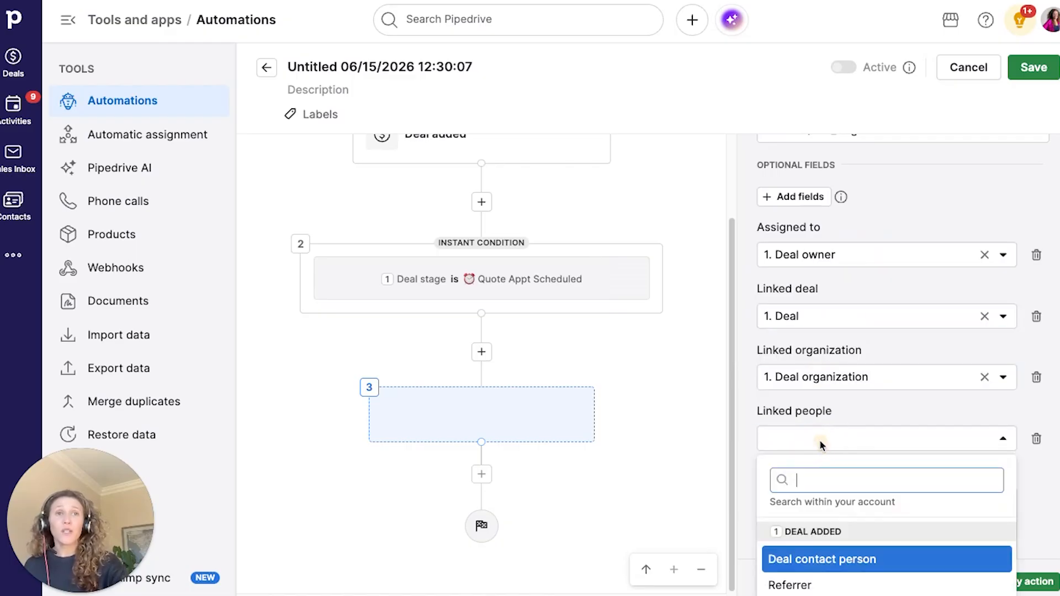
{"action": "left_click", "coordinate": [818, 569]}
{"action": "left_click", "coordinate": [876, 400]}
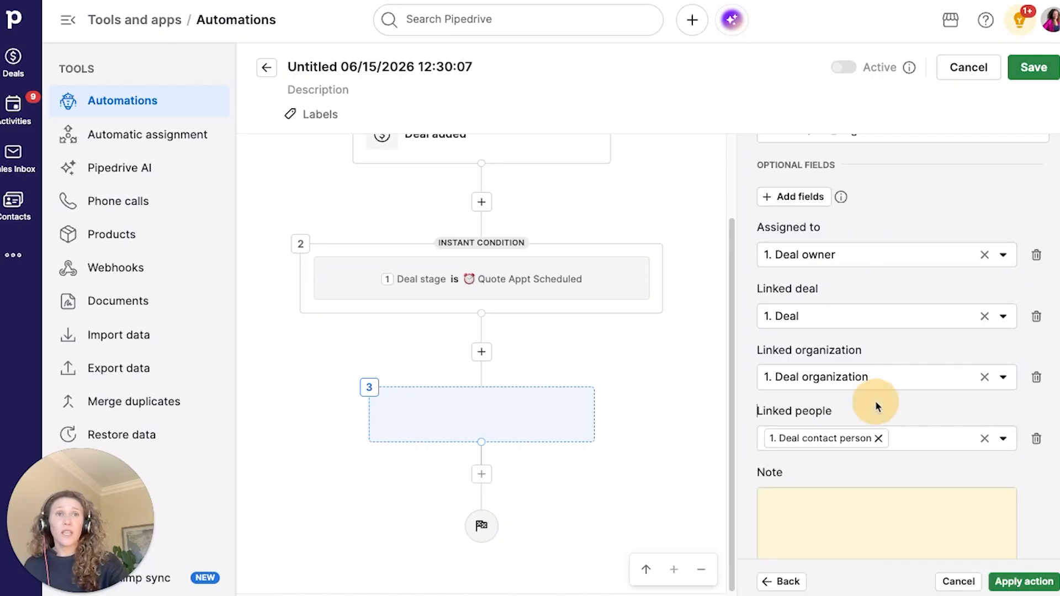
{"action": "scroll", "coordinate": [876, 399], "scroll_direction": "down", "scroll_amount": 2}
{"action": "left_click", "coordinate": [835, 353]}
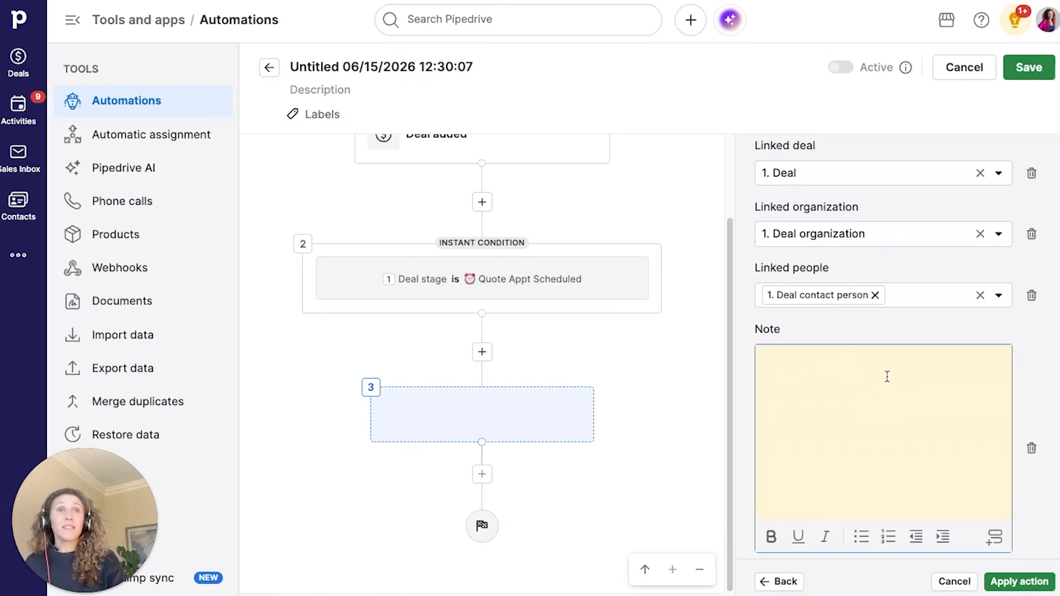
- Paste the four-step quote checklist and Quote Follow Up reminder into the note, reviewing each line
{"action": "left_click", "coordinate": [834, 383]}
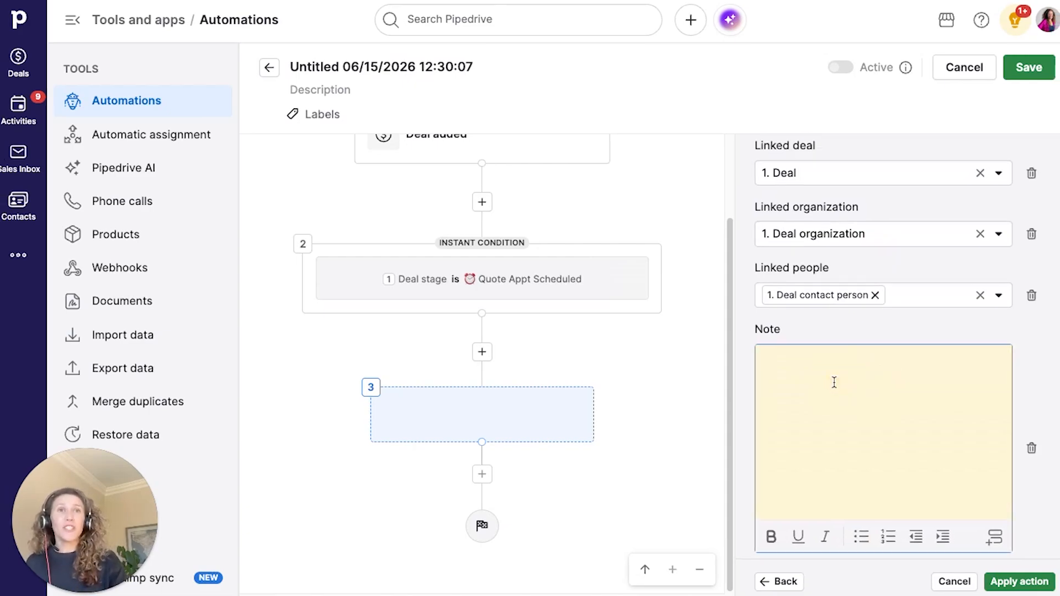
{"action": "type", "text": "1. Complete all Important deal detail fields 2. Prepare/send the quote 3. Update the Deal Stage to Quote Sent 4. Mark this activity as done  After marking this activity as done, remember to schedule a Quote Follow Up activity due in 1 business day."}
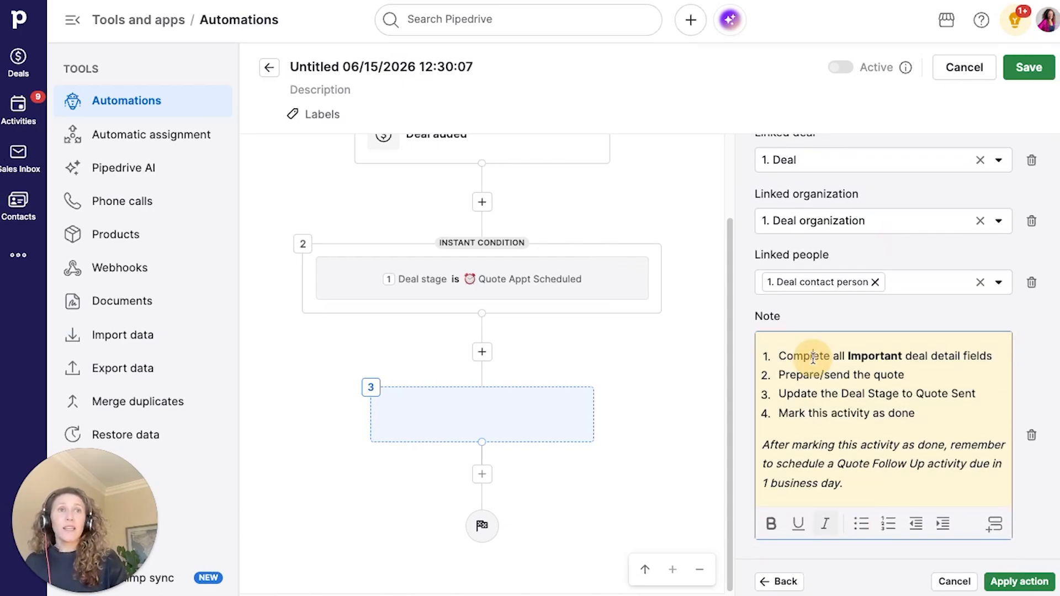
{"action": "triple_click", "coordinate": [813, 357]}
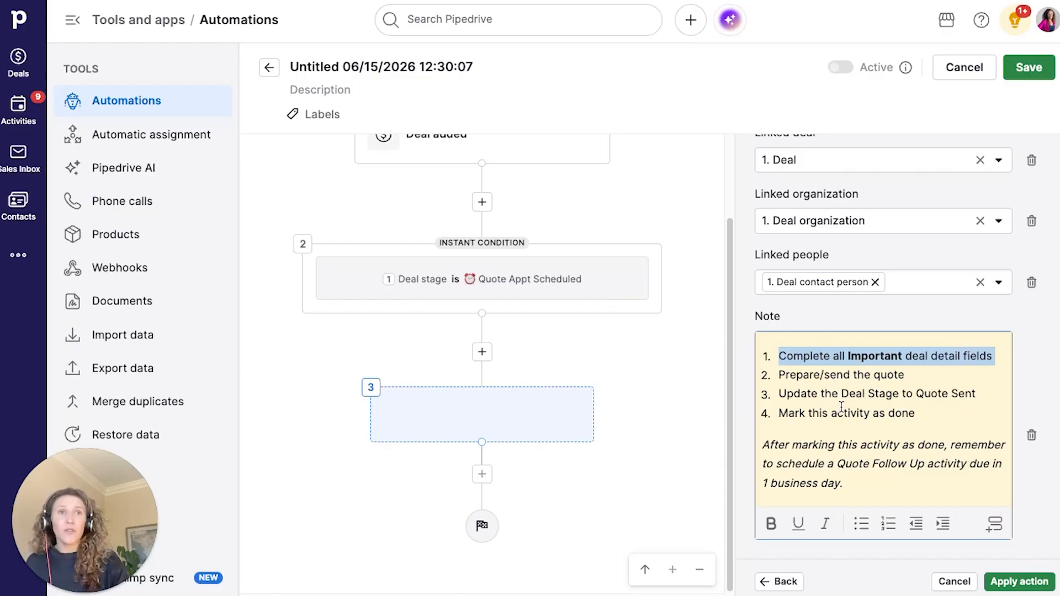
{"action": "triple_click", "coordinate": [811, 375]}
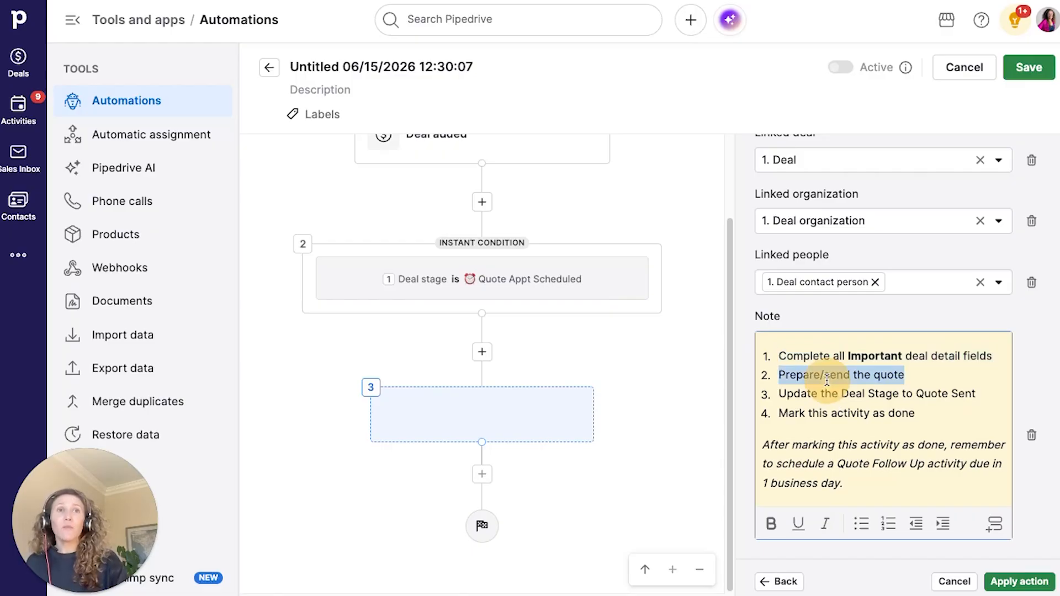
{"action": "triple_click", "coordinate": [854, 394]}
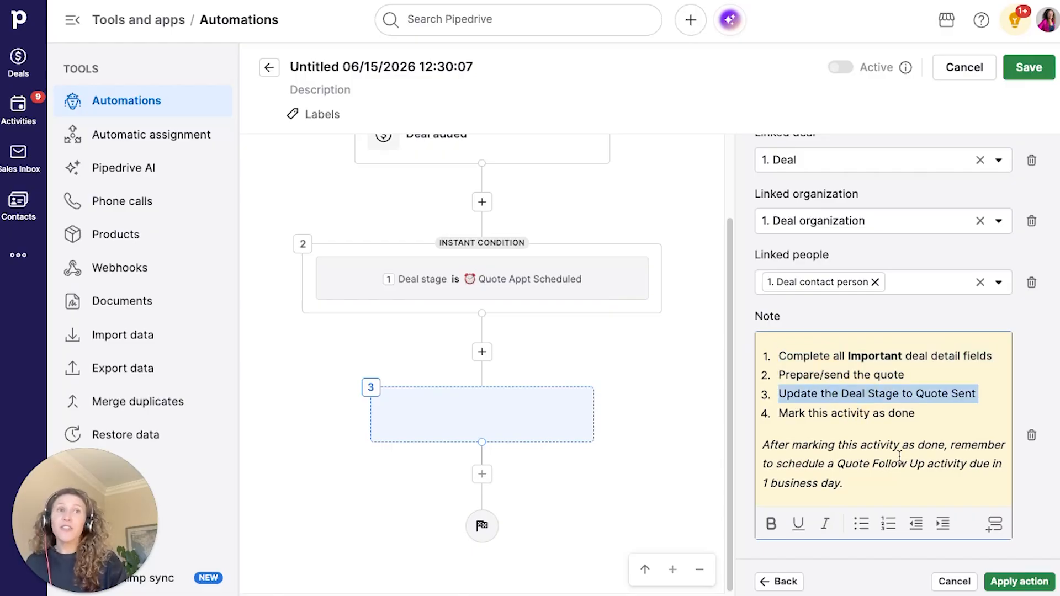
{"action": "triple_click", "coordinate": [871, 414]}
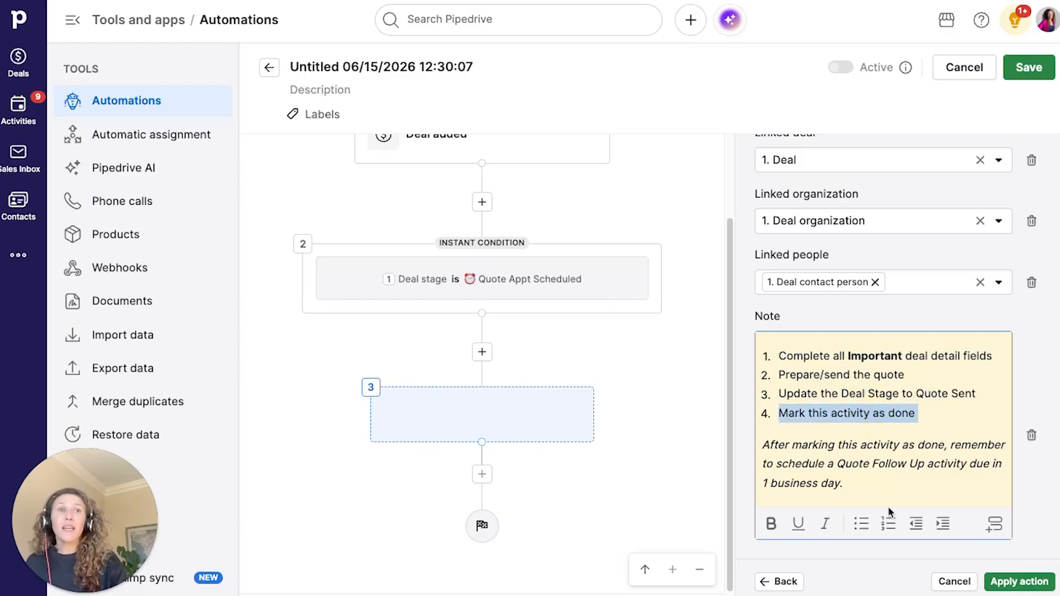
{"action": "left_click", "coordinate": [874, 492]}
{"action": "left_click_drag", "start_coordinate": [844, 486], "coordinate": [746, 446]}
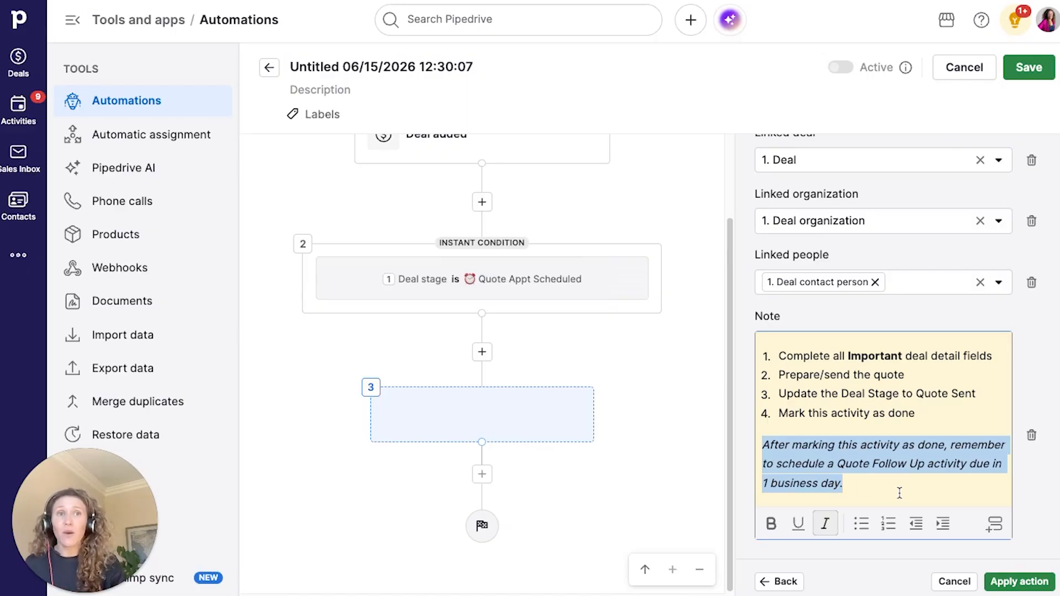
- Apply the activity action as step 3 and switch the automation to Triggered by any user
{"action": "left_click", "coordinate": [996, 582]}
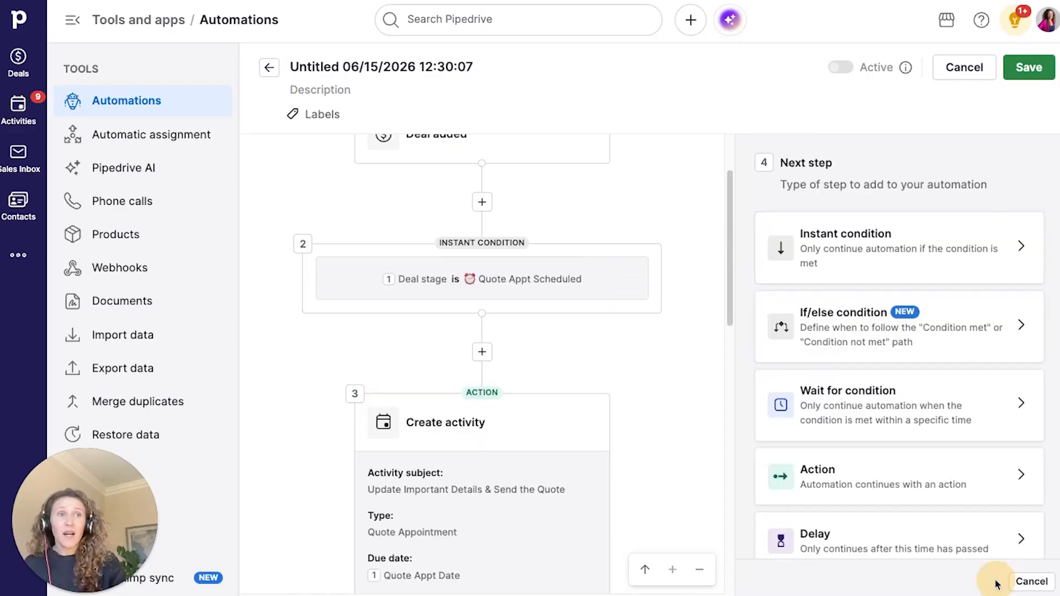
{"action": "scroll", "coordinate": [681, 413], "scroll_direction": "up", "scroll_amount": 10}
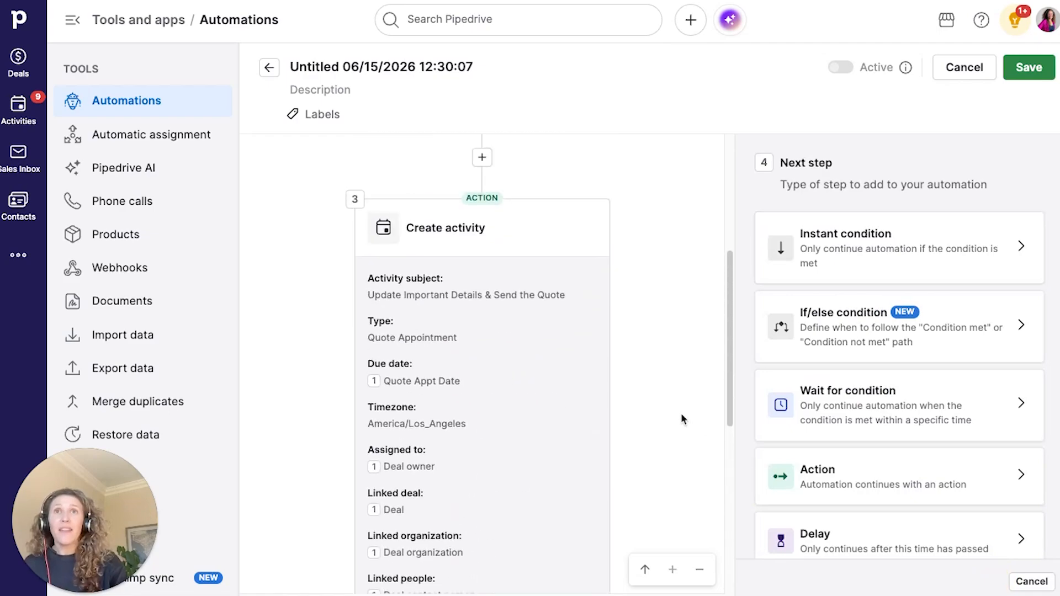
{"action": "left_click", "coordinate": [552, 165]}
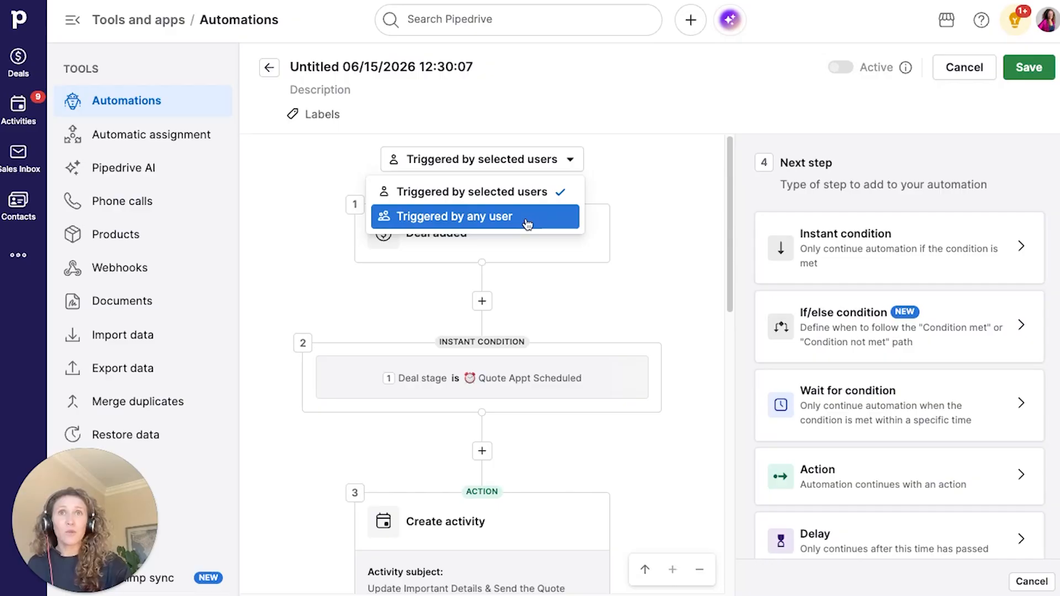
{"action": "left_click", "coordinate": [527, 223]}
{"action": "left_click", "coordinate": [418, 71]}
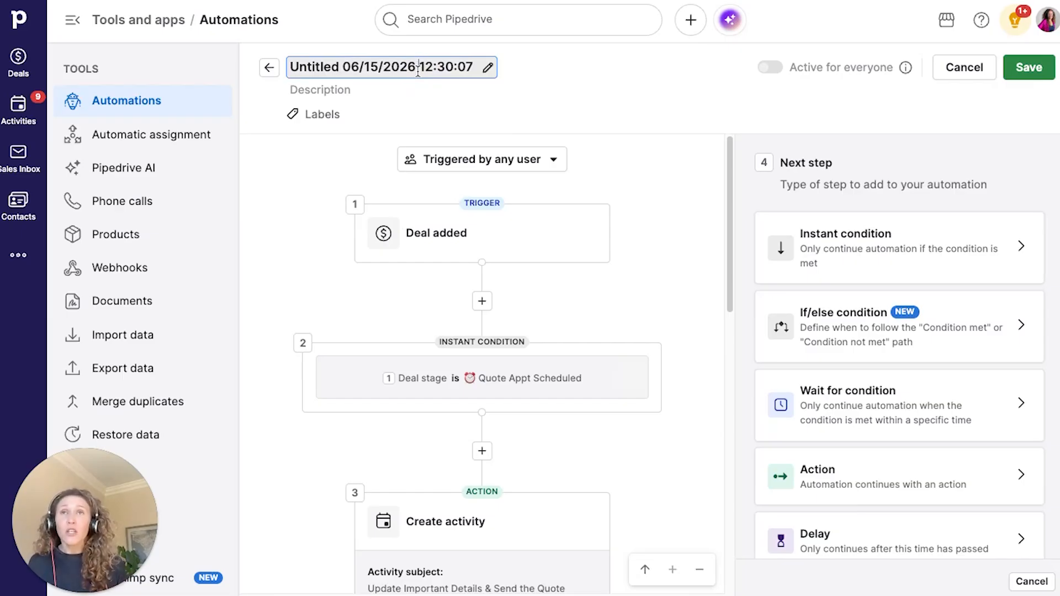
- Retitle the new automation '2.1 - Deal Added → Create Activity'
{"action": "key", "text": "ctrl+a"}
{"action": "type", "text": "2"}
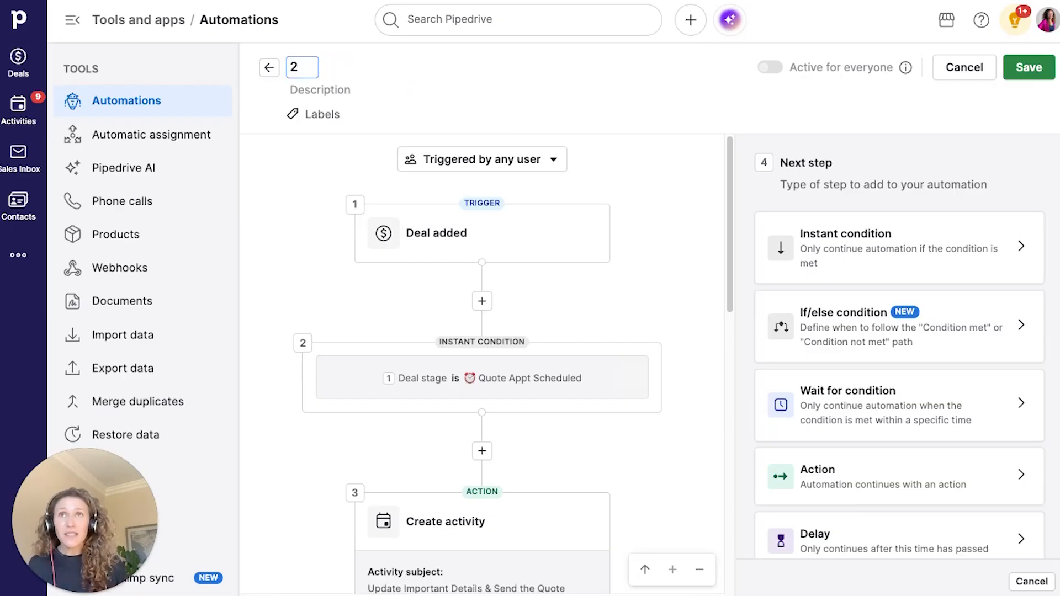
{"action": "type", "text": ".1"}
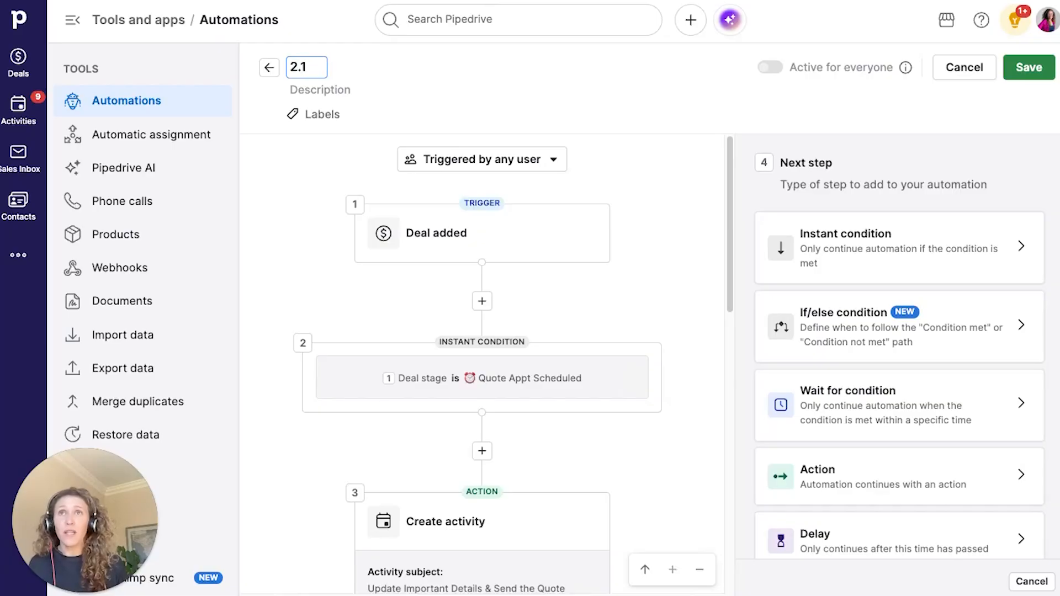
{"action": "type", "text": " - Deal C"}
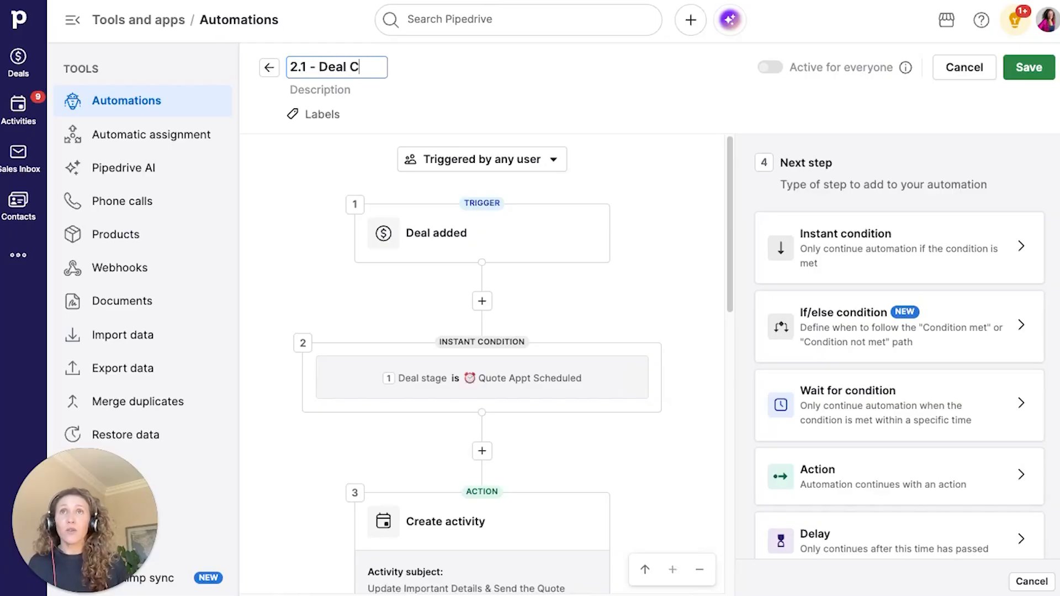
{"action": "type", "text": "reated ->"}
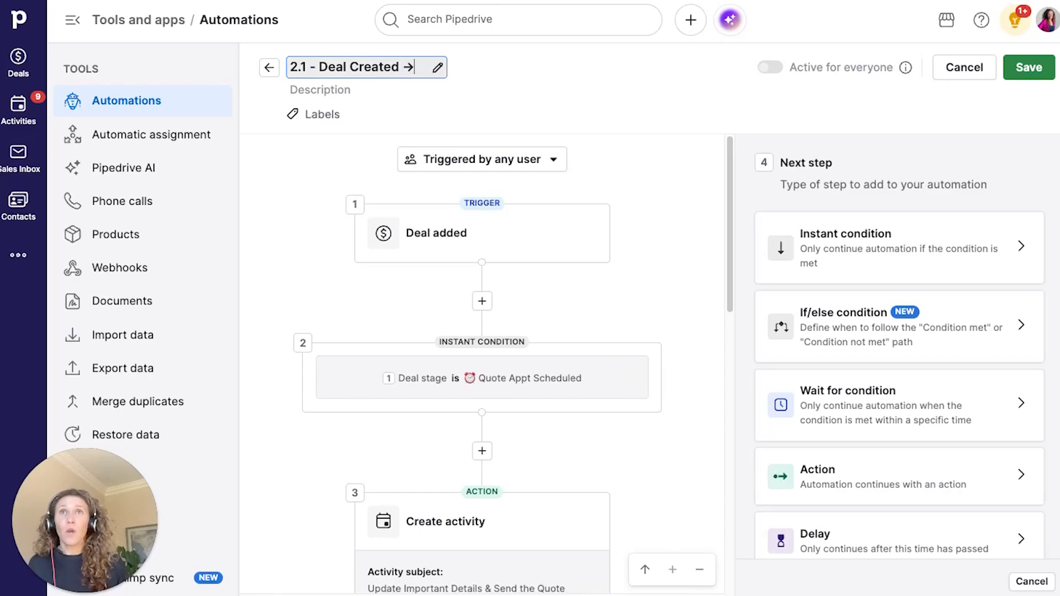
{"action": "double_click", "coordinate": [379, 66]}
{"action": "type", "text": "Addres"}
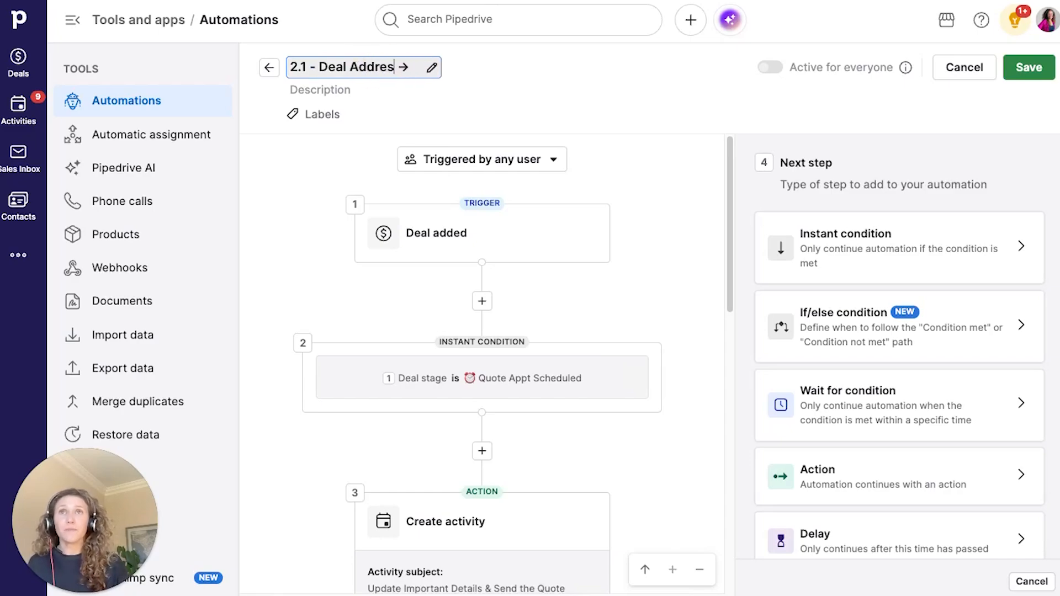
{"action": "key", "text": "BackSpace"}
{"action": "key", "text": "BackSpace"}
{"action": "type", "text": "ed"}
{"action": "key", "text": "End"}
{"action": "type", "text": "Cr"}
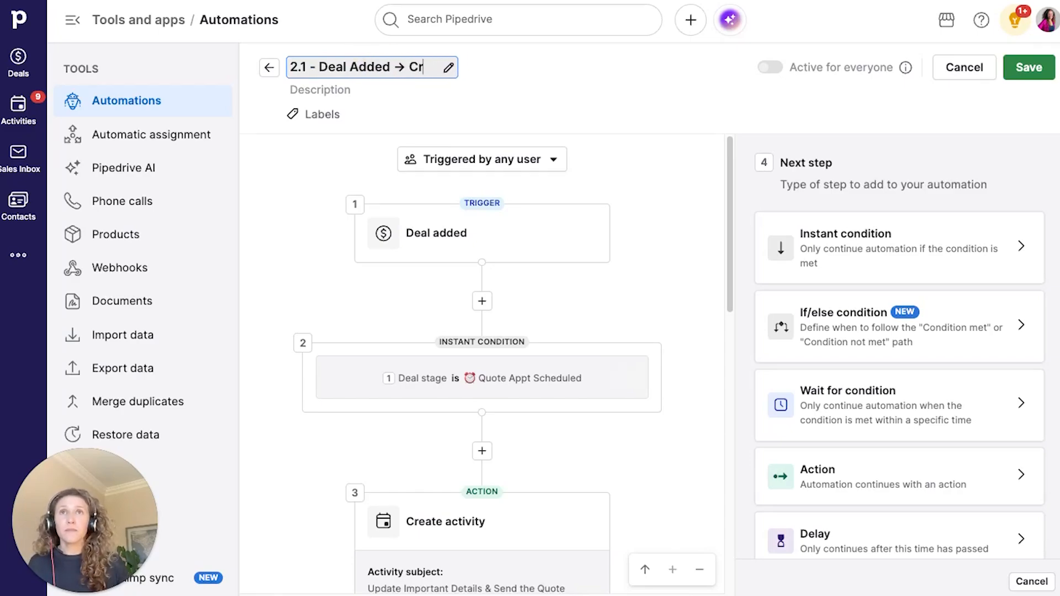
{"action": "type", "text": "eate Activity"}
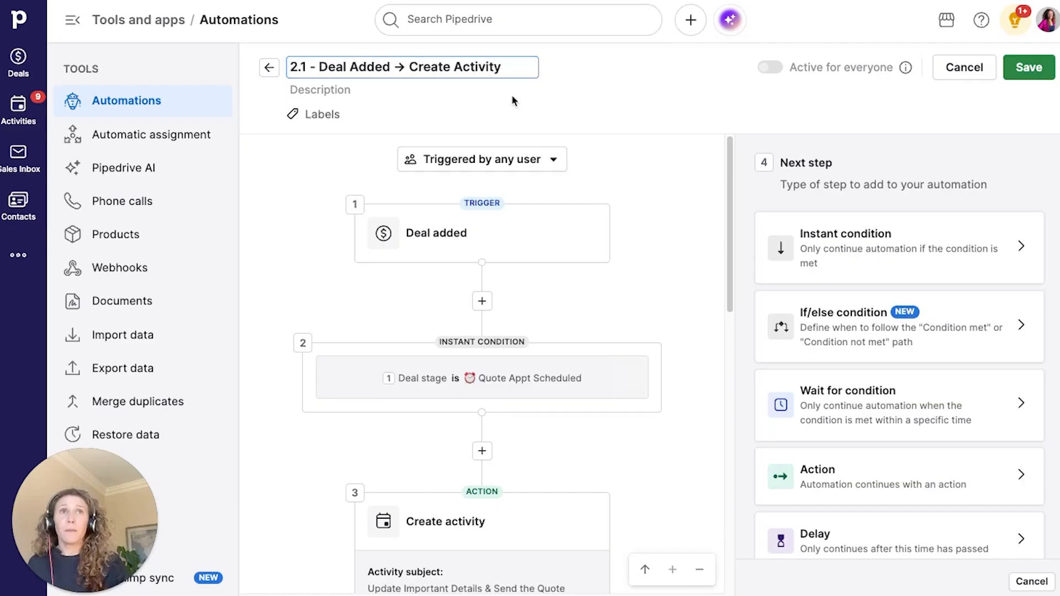
{"action": "left_click", "coordinate": [528, 96]}
- Save the automation and make it active for everyone
{"action": "left_click", "coordinate": [1028, 67]}
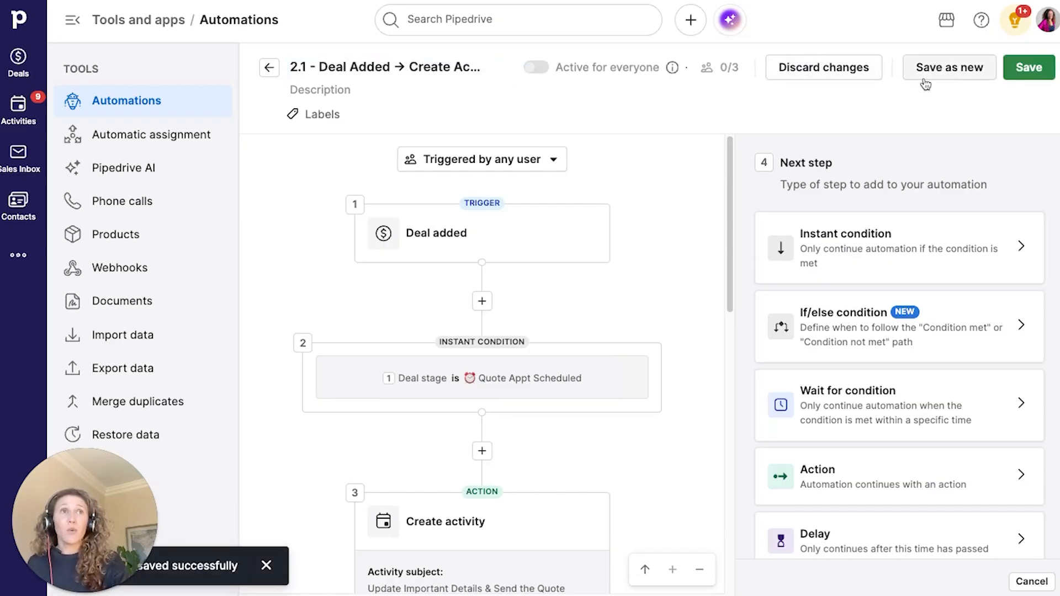
{"action": "left_click", "coordinate": [1014, 75]}
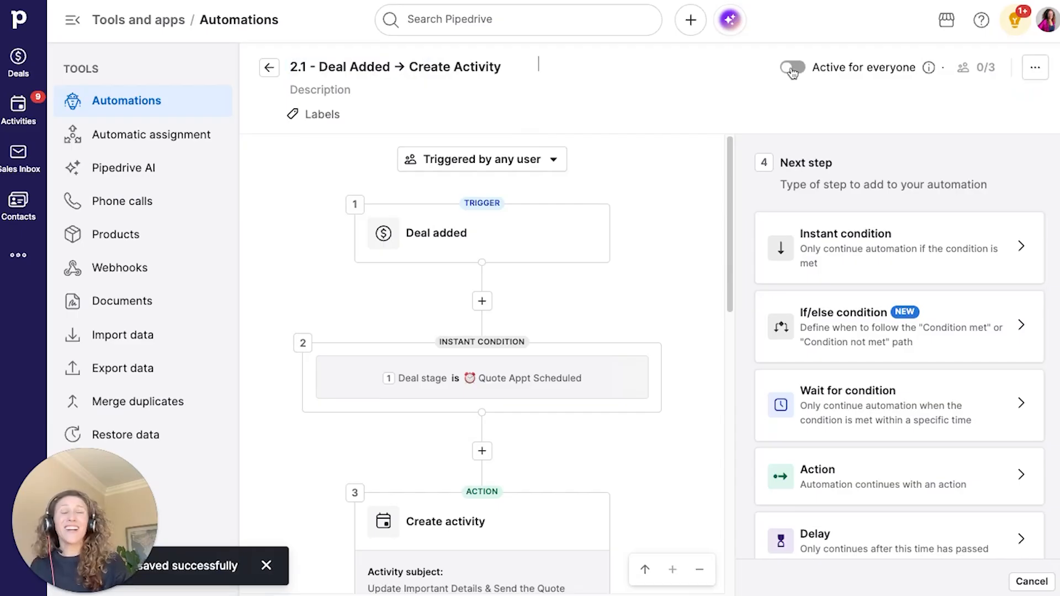
{"action": "left_click", "coordinate": [793, 68]}
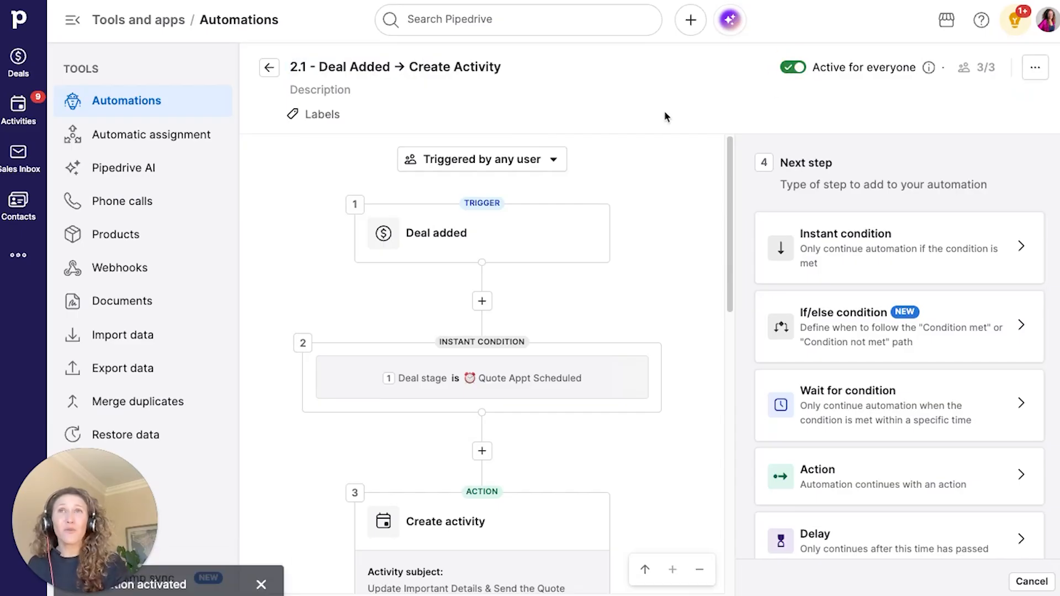
- Leave the editor for the Automations list, view the deals pipeline, then return to Automations
{"action": "left_click", "coordinate": [196, 100]}
{"action": "left_click", "coordinate": [456, 128]}
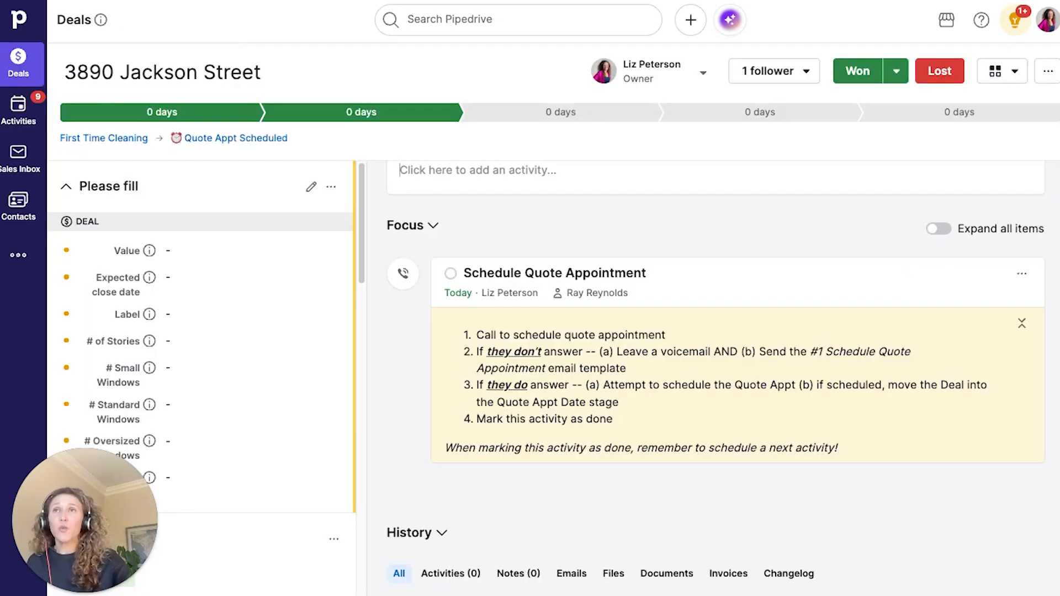
{"action": "left_click", "coordinate": [19, 61]}
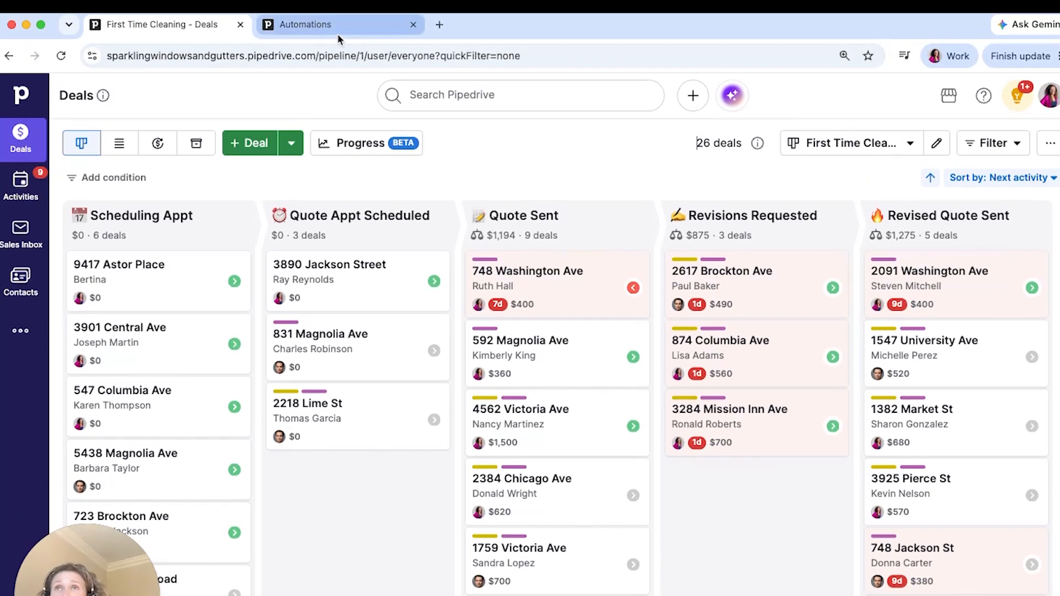
{"action": "left_click", "coordinate": [338, 36]}
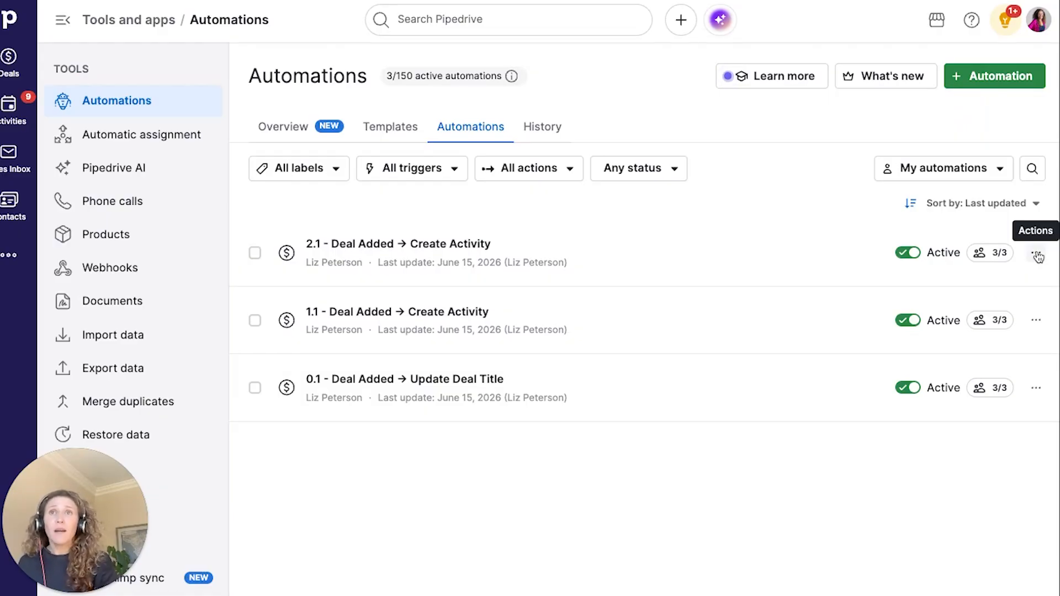
- Duplicate the 2.1 automation and edit the copy's title to read 3.1 - Deal Added → Create Activity
{"action": "left_click", "coordinate": [1037, 256]}
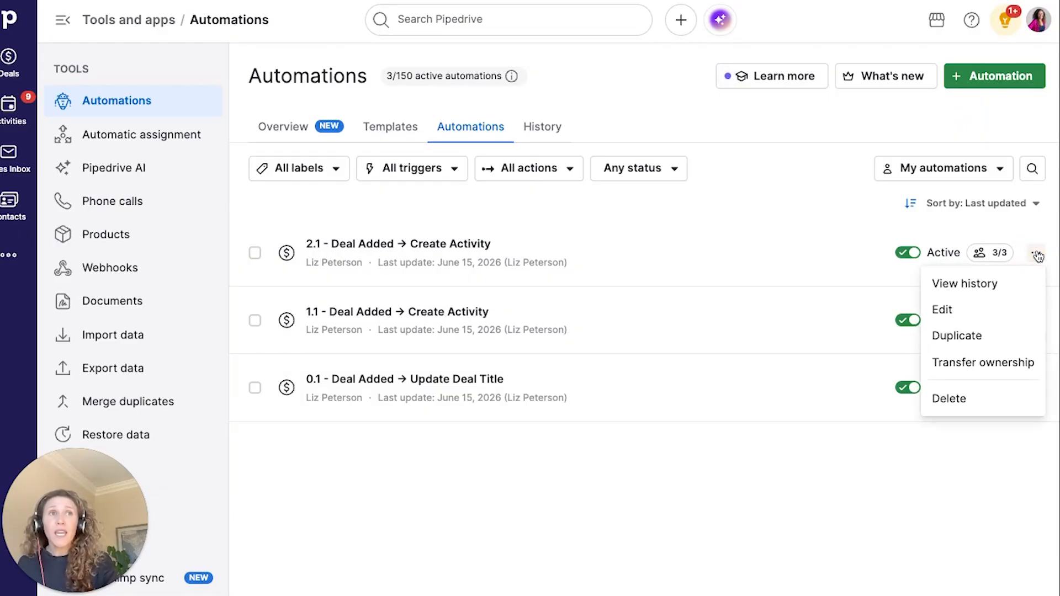
{"action": "left_click", "coordinate": [994, 336]}
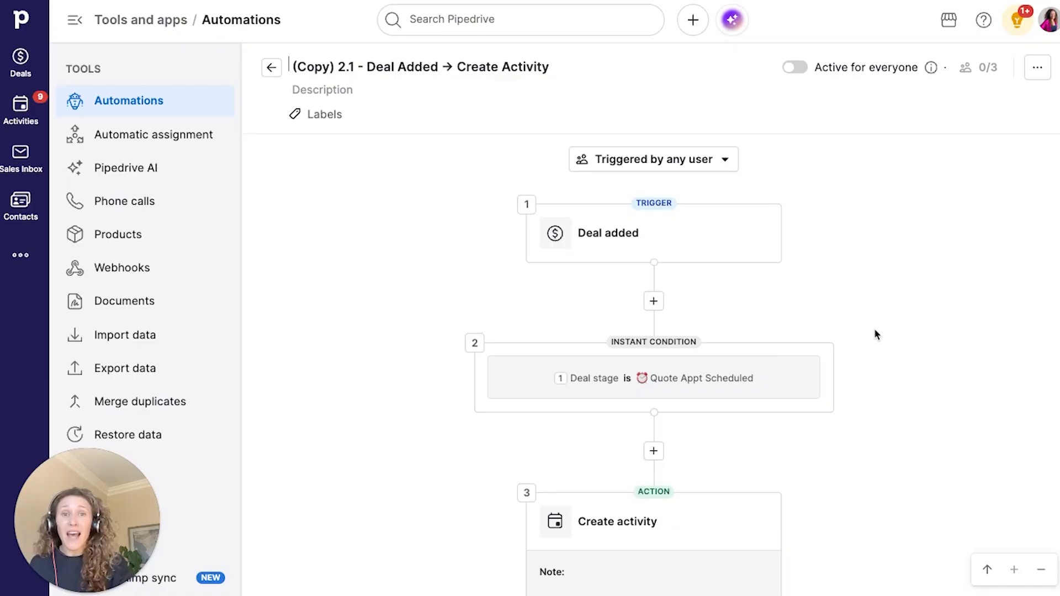
{"action": "left_click", "coordinate": [380, 68]}
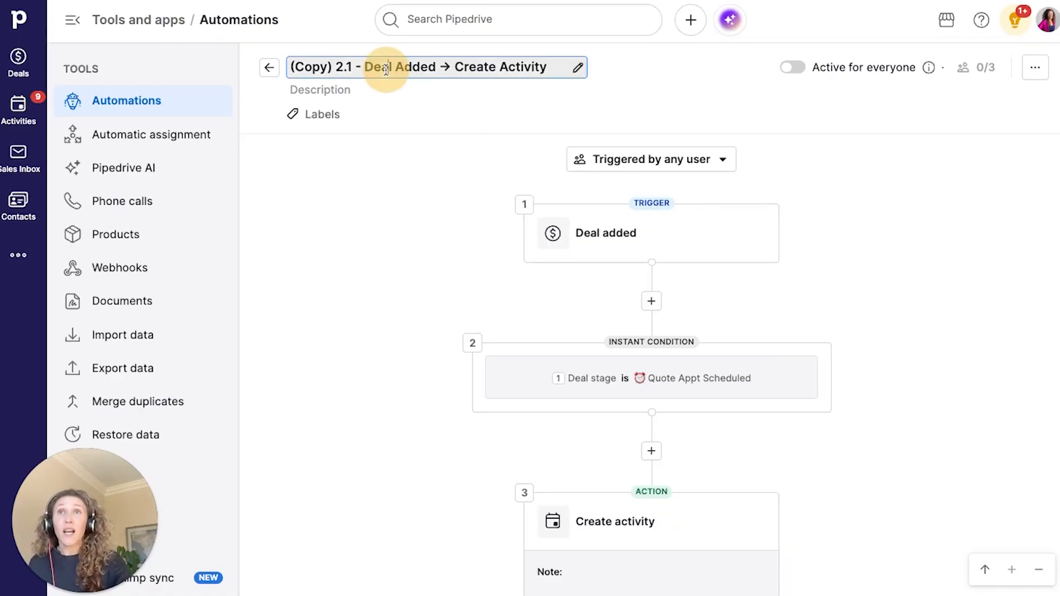
{"action": "left_click_drag", "start_coordinate": [336, 67], "coordinate": [288, 67]}
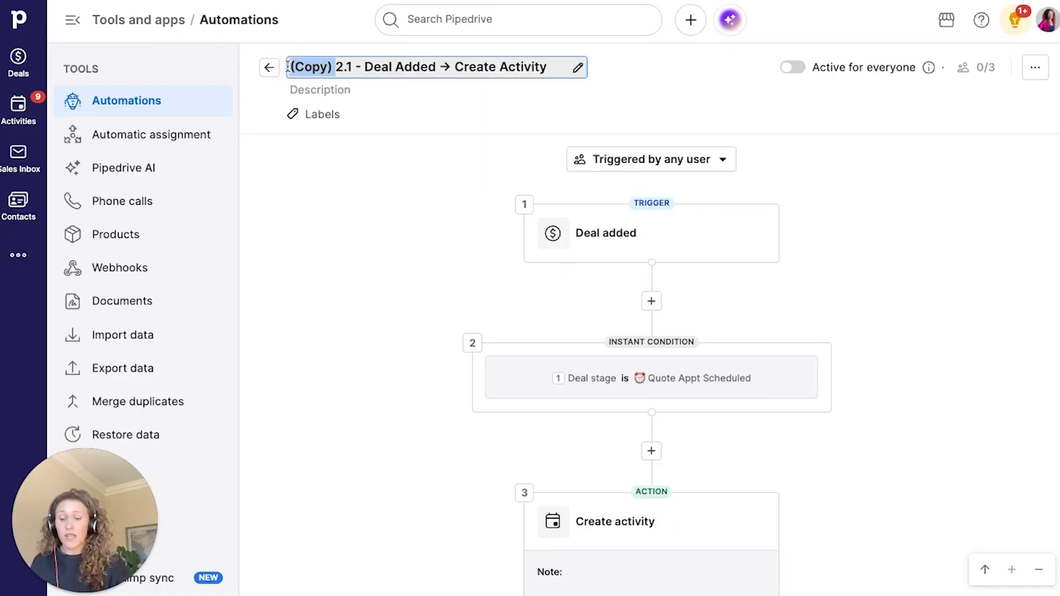
{"action": "type", "text": "3"}
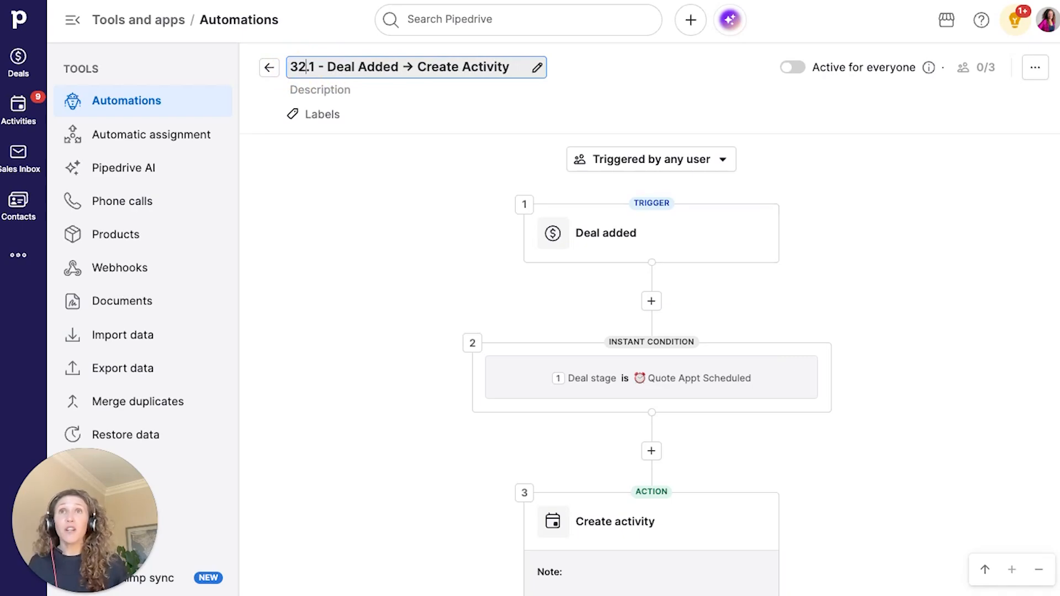
{"action": "key", "text": "BackSpace"}
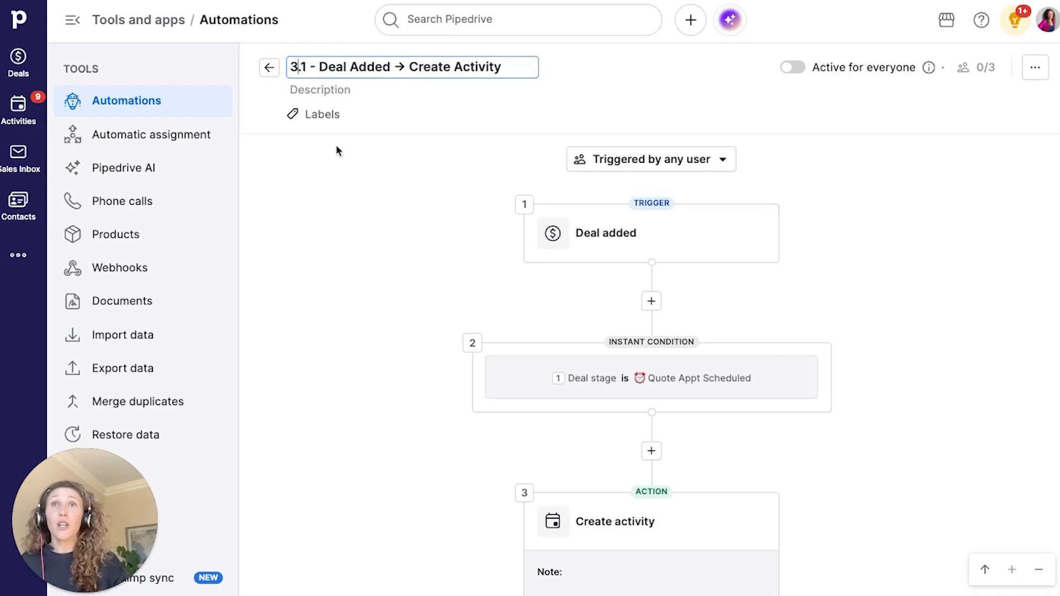
- Change the trigger condition to Deal stage is Quote Sent
{"action": "left_click", "coordinate": [587, 379]}
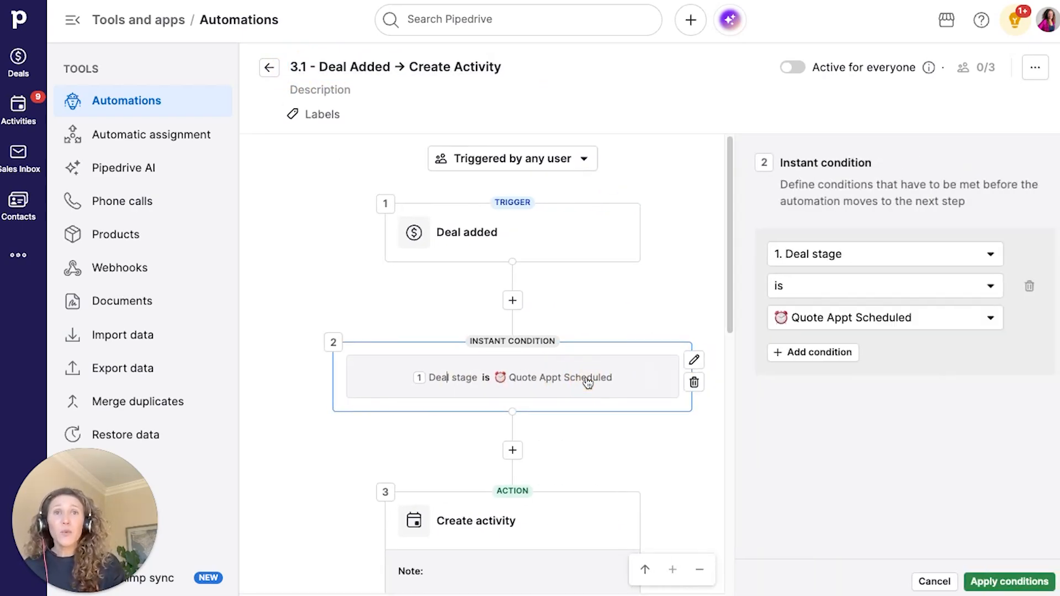
{"action": "left_click", "coordinate": [894, 323]}
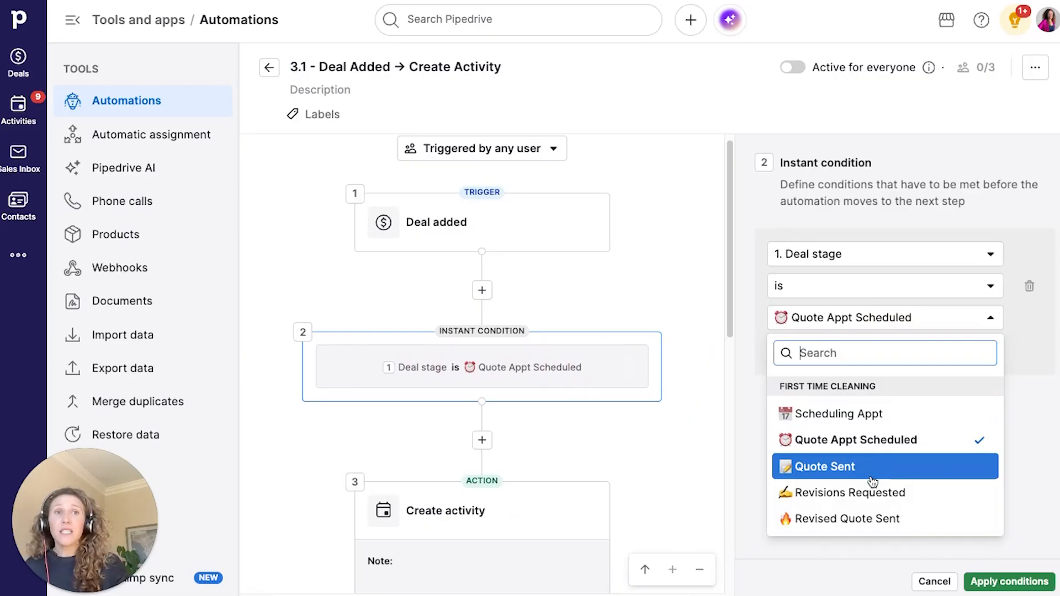
{"action": "left_click", "coordinate": [848, 473]}
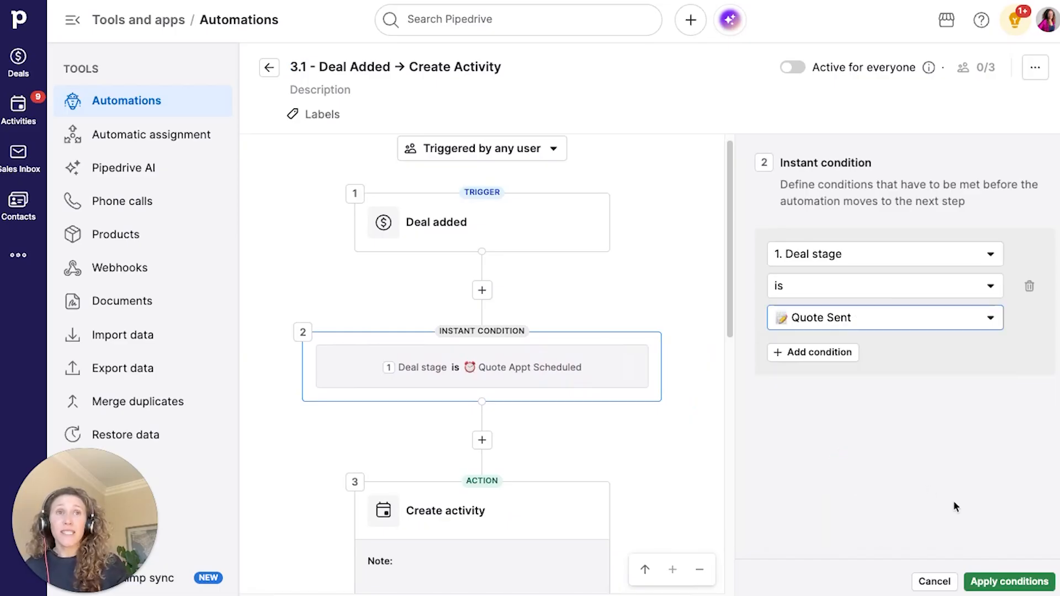
{"action": "left_click", "coordinate": [1009, 581]}
- Set the activity subject and type to Quote Follow Up, due in one day, skipping weekends
{"action": "scroll", "coordinate": [724, 397], "scroll_direction": "down", "scroll_amount": 5}
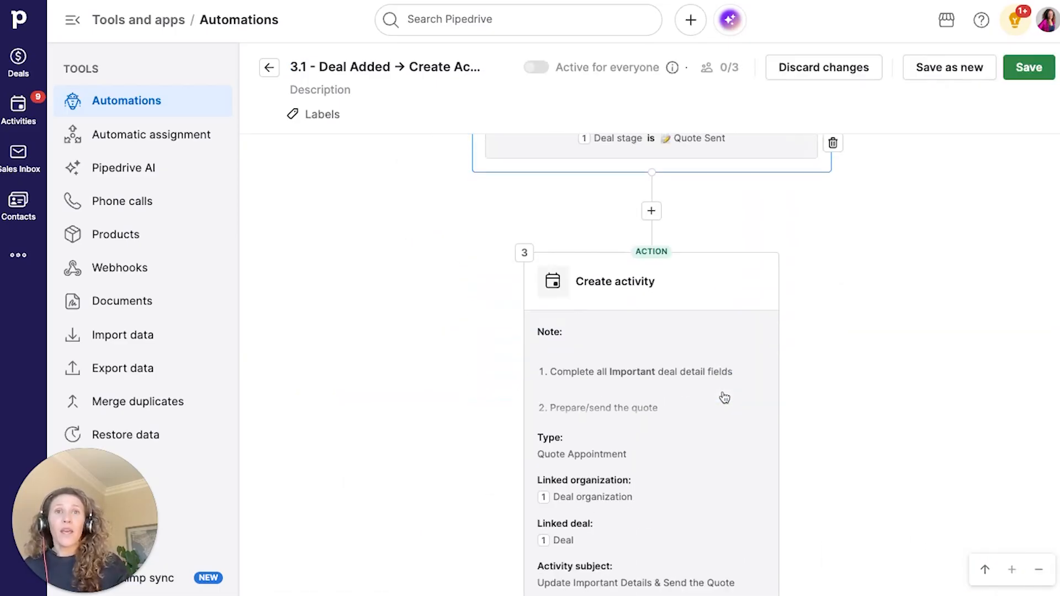
{"action": "left_click", "coordinate": [635, 324]}
{"action": "double_click", "coordinate": [866, 260]}
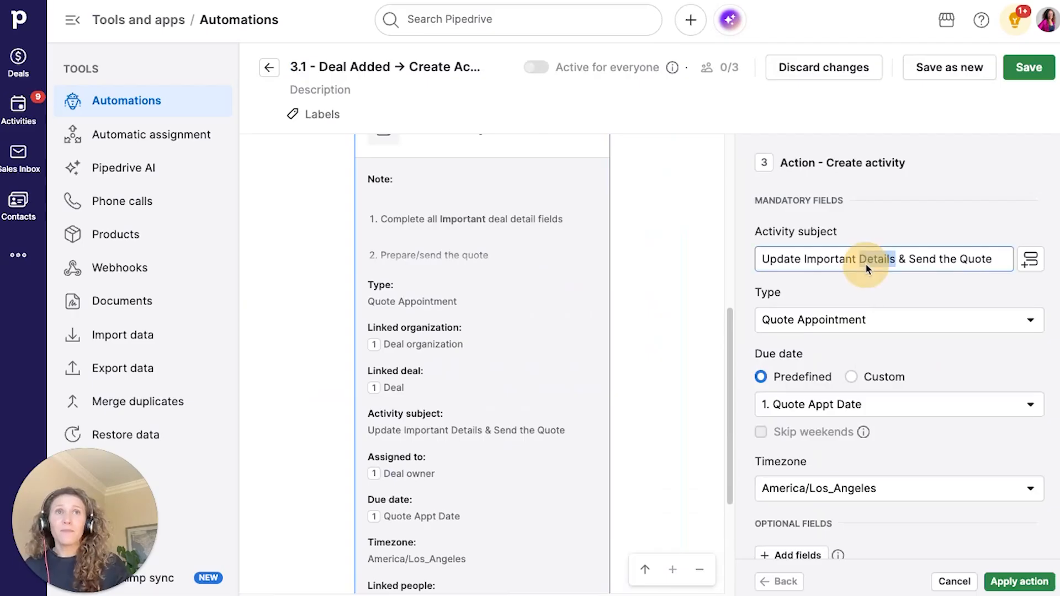
{"action": "key", "text": "ctrl+a"}
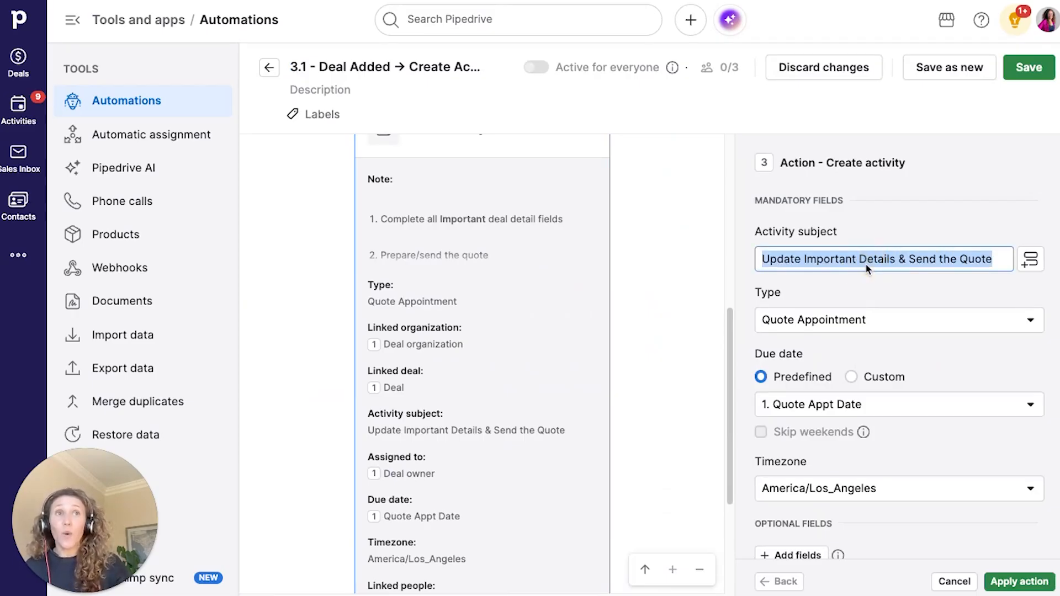
{"action": "type", "text": "Quote Follow Up"}
{"action": "left_click", "coordinate": [847, 324]}
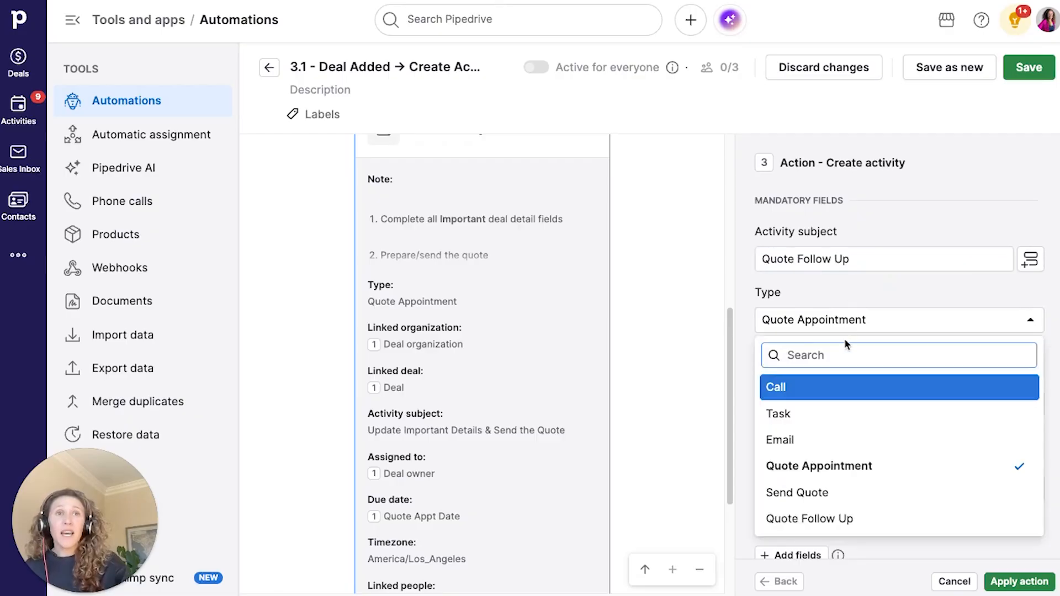
{"action": "left_click", "coordinate": [869, 522]}
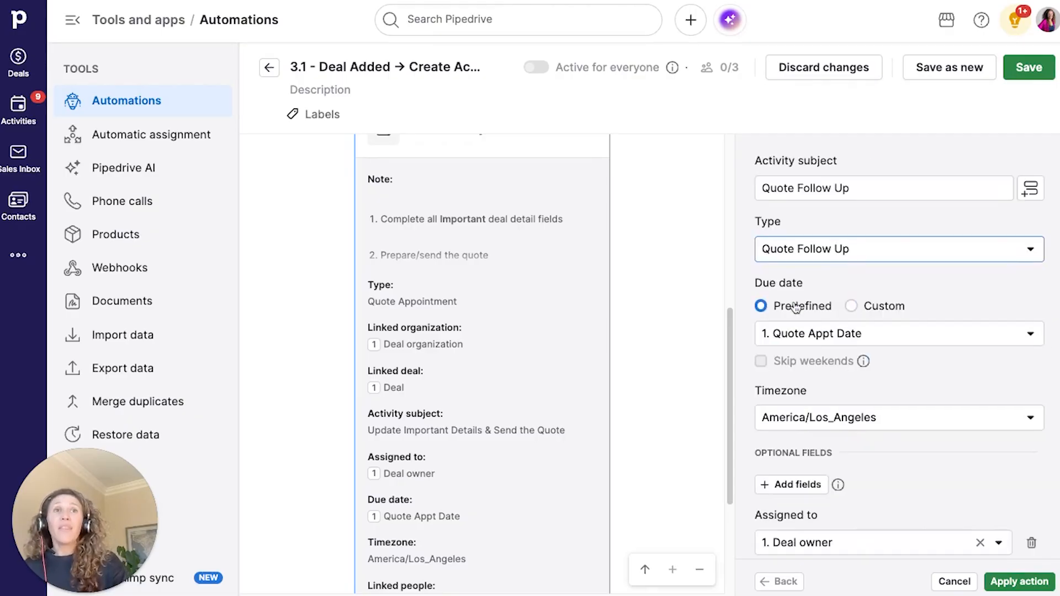
{"action": "left_click", "coordinate": [808, 333]}
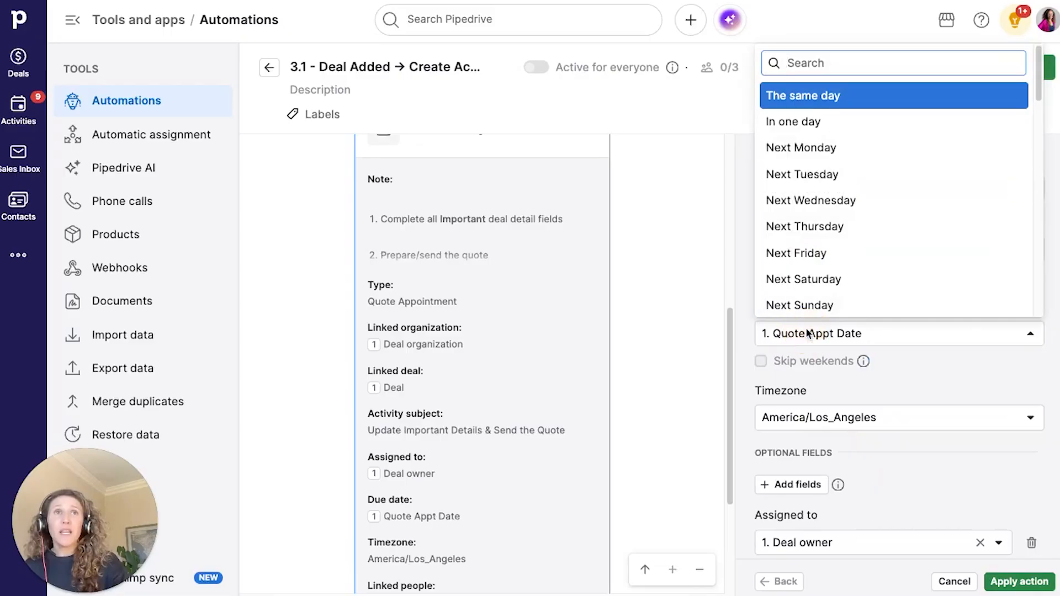
{"action": "left_click", "coordinate": [835, 121]}
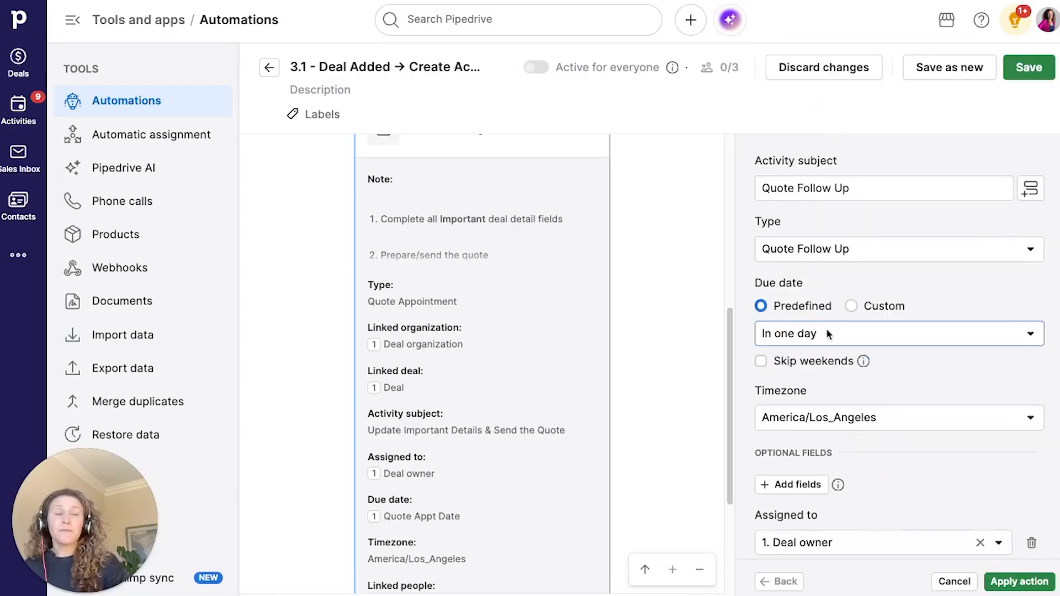
{"action": "left_click", "coordinate": [779, 366]}
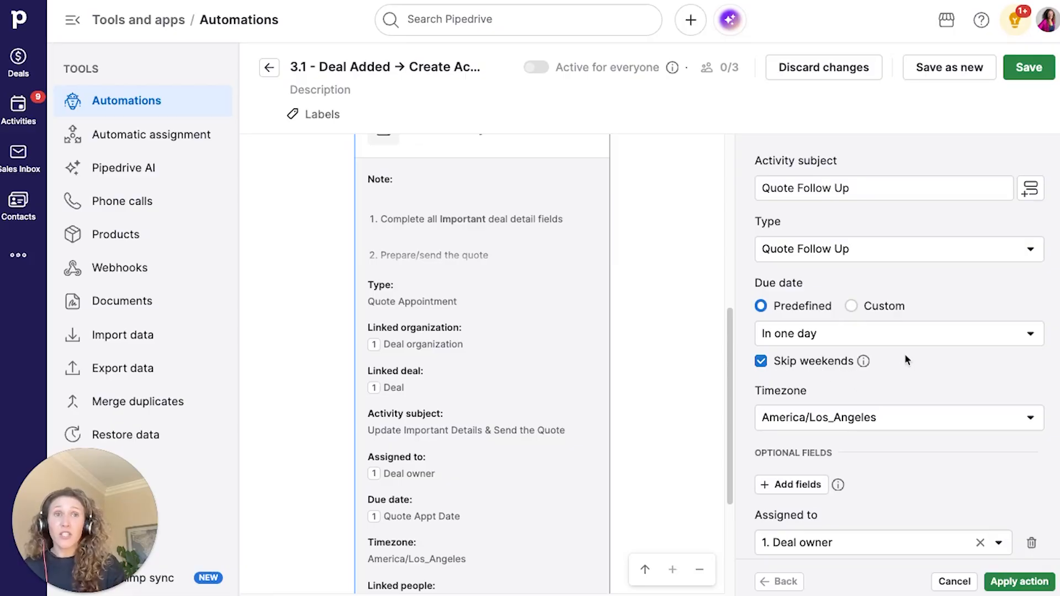
- Replace the activity note with the pasted Quote Follow Up email and 3-business-day follow-up instructions, then apply
{"action": "scroll", "coordinate": [905, 357], "scroll_direction": "down", "scroll_amount": 3}
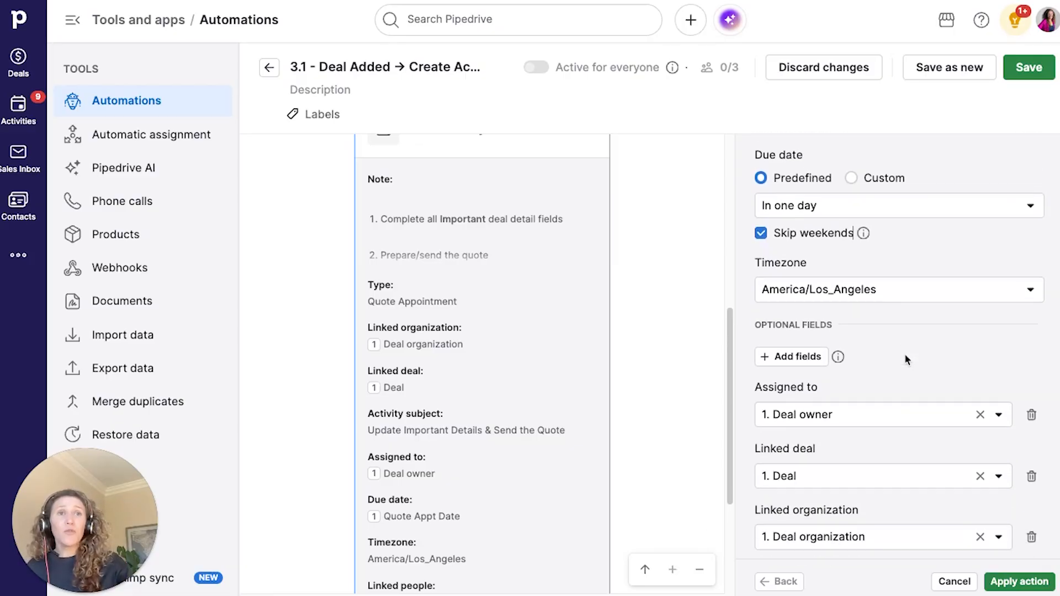
{"action": "scroll", "coordinate": [904, 358], "scroll_direction": "down", "scroll_amount": 4}
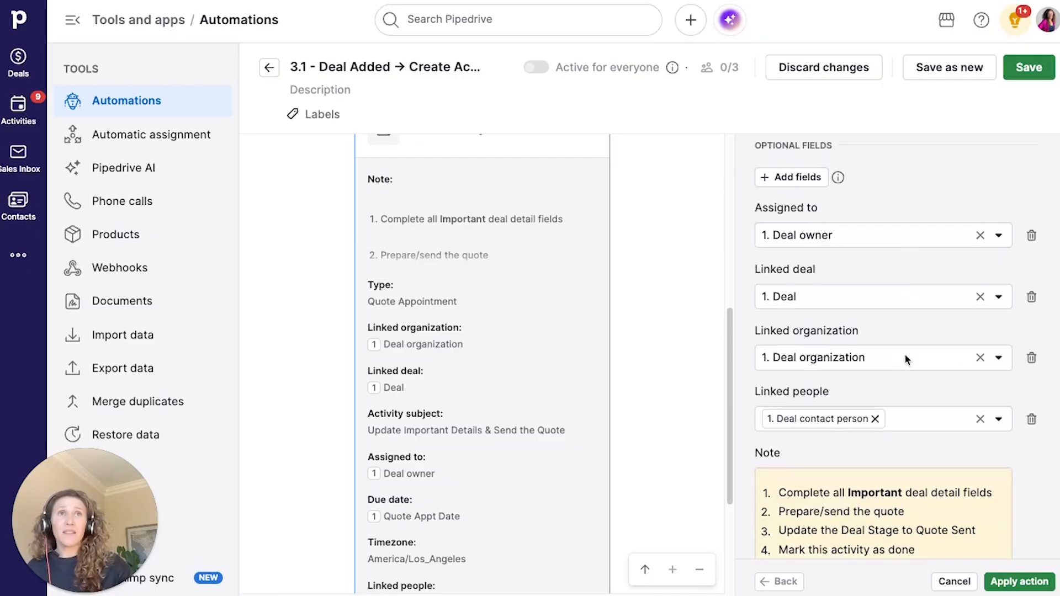
{"action": "scroll", "coordinate": [907, 360], "scroll_direction": "down", "scroll_amount": 2}
{"action": "left_click", "coordinate": [865, 395]}
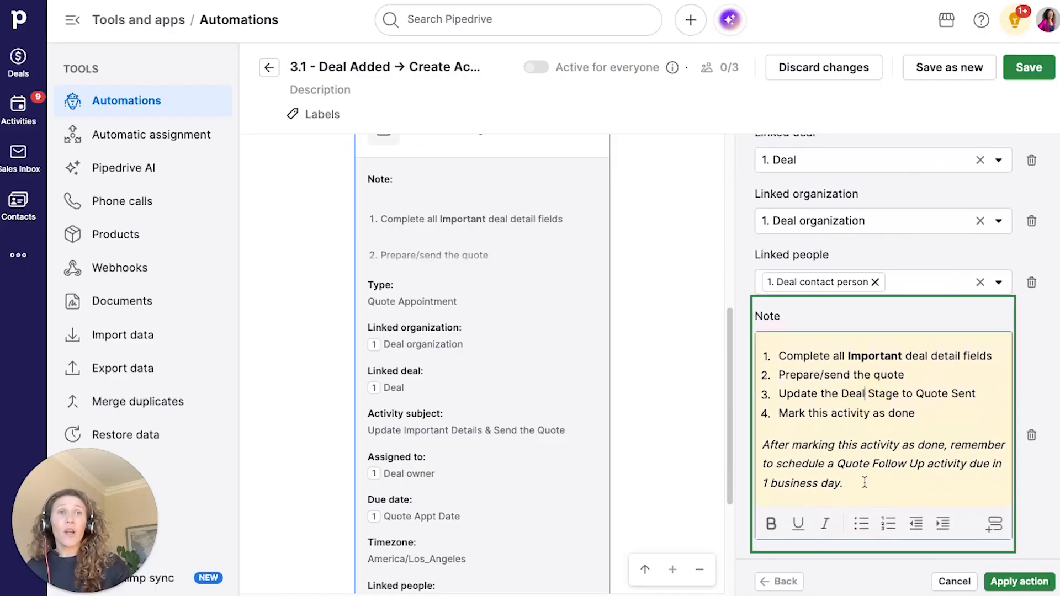
{"action": "left_click_drag", "start_coordinate": [864, 483], "coordinate": [766, 358]}
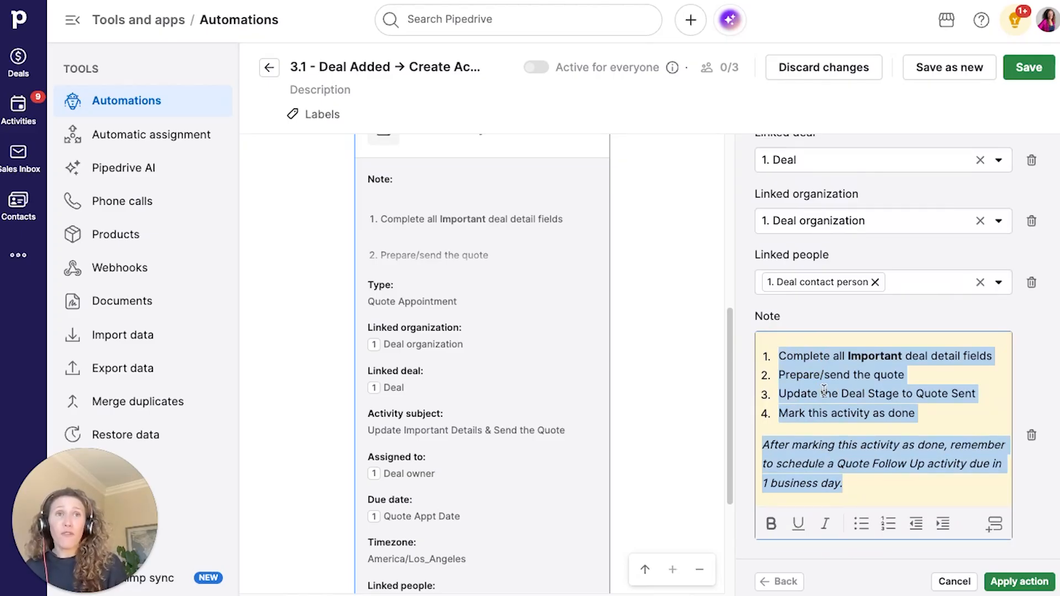
{"action": "key", "text": "ctrl+v"}
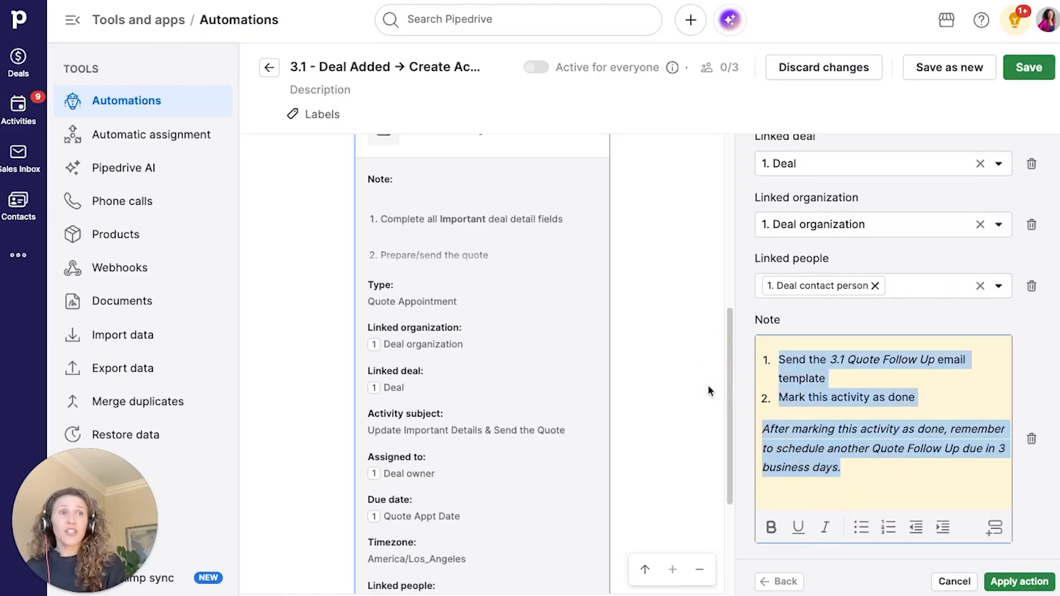
{"action": "left_click", "coordinate": [1019, 582]}
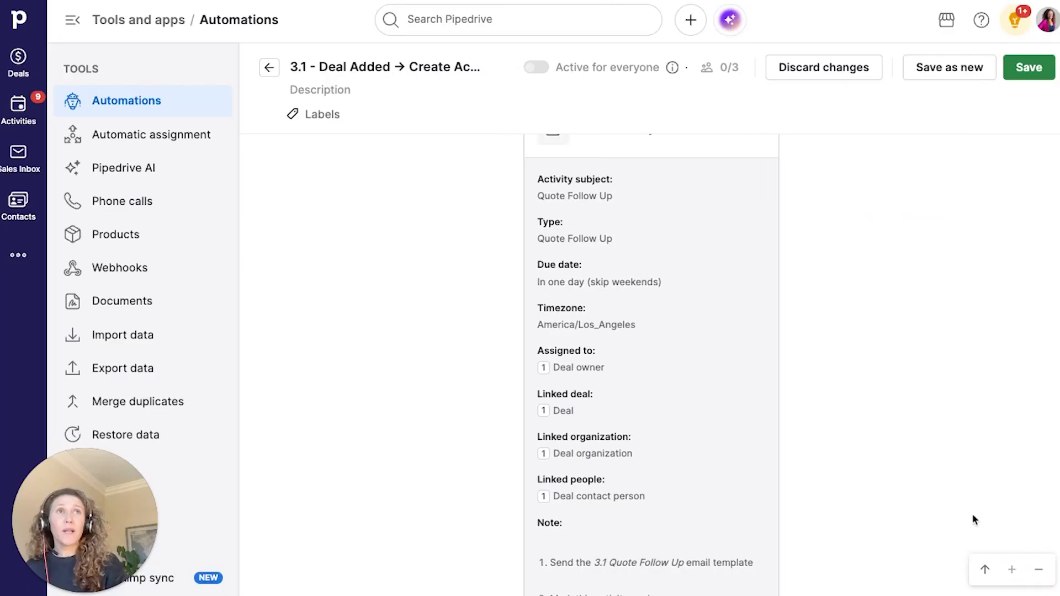
- Save the 3.1 automation, keep it triggered by any user, activate it for everyone, and exit
{"action": "left_click", "coordinate": [1018, 74]}
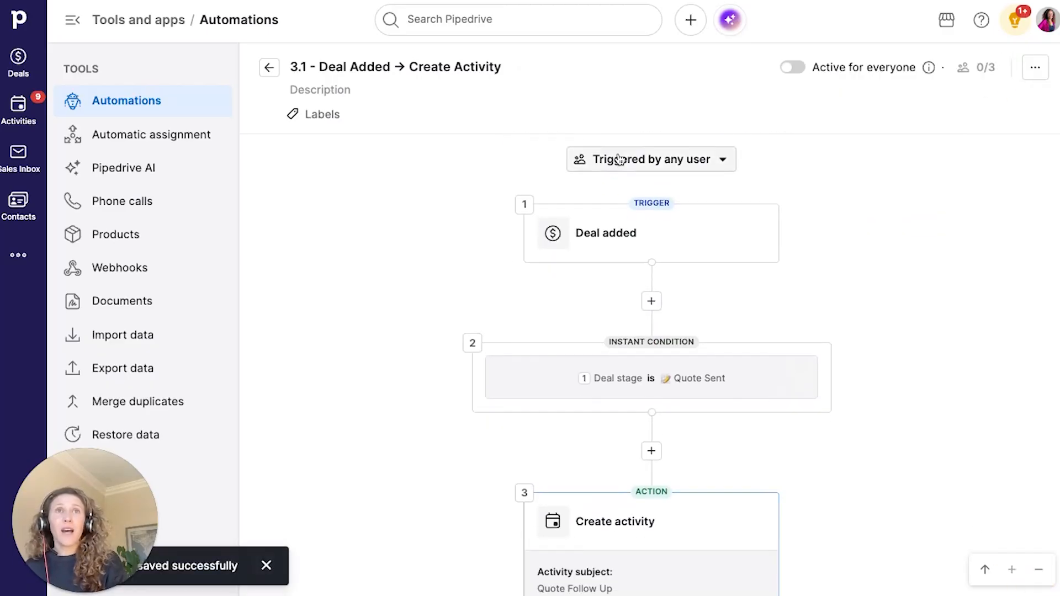
{"action": "left_click", "coordinate": [615, 159]}
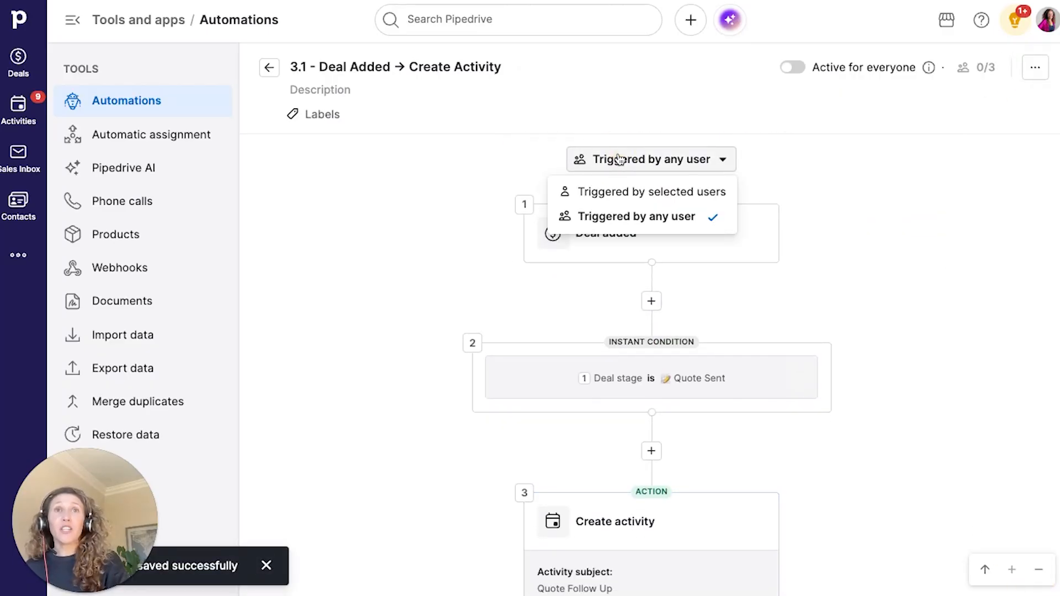
{"action": "left_click", "coordinate": [640, 216]}
{"action": "left_click", "coordinate": [794, 68]}
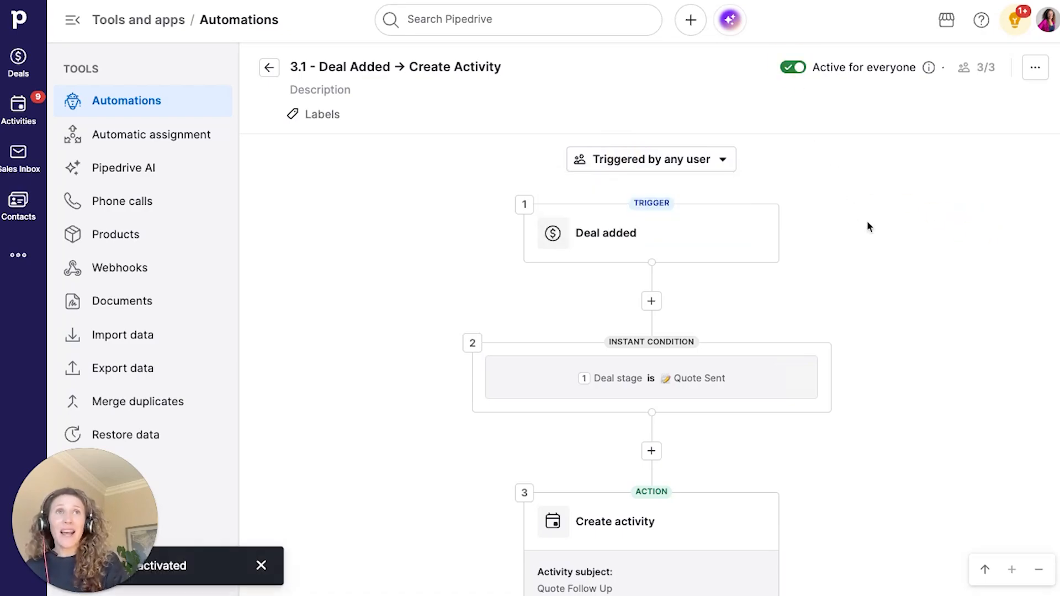
{"action": "left_click", "coordinate": [269, 68]}
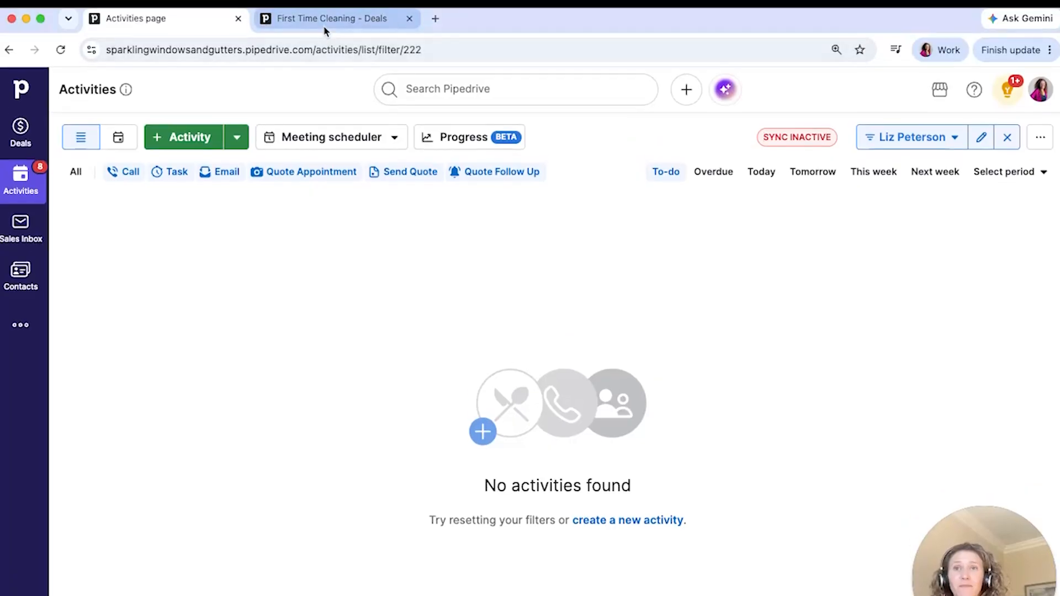
{"action": "left_click", "coordinate": [326, 25]}
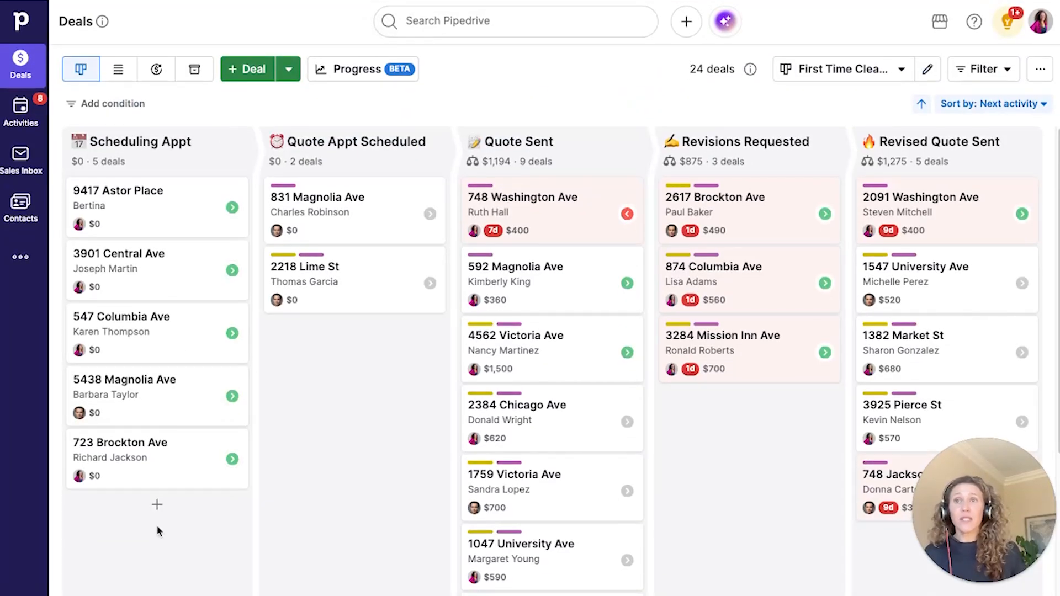
{"action": "left_click", "coordinate": [157, 506]}
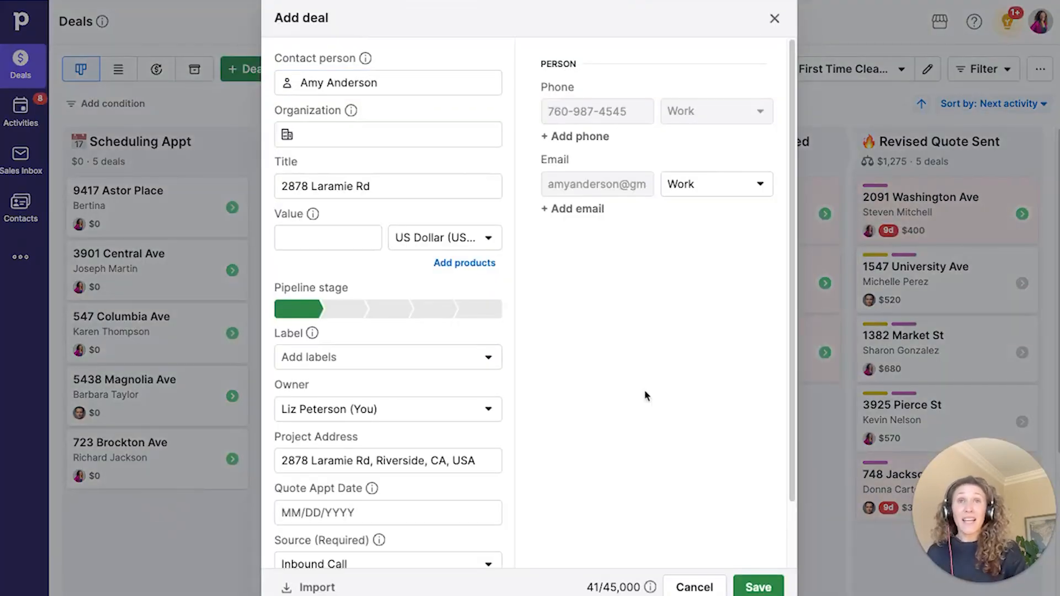
{"action": "scroll", "coordinate": [662, 408], "scroll_direction": "down", "scroll_amount": 2}
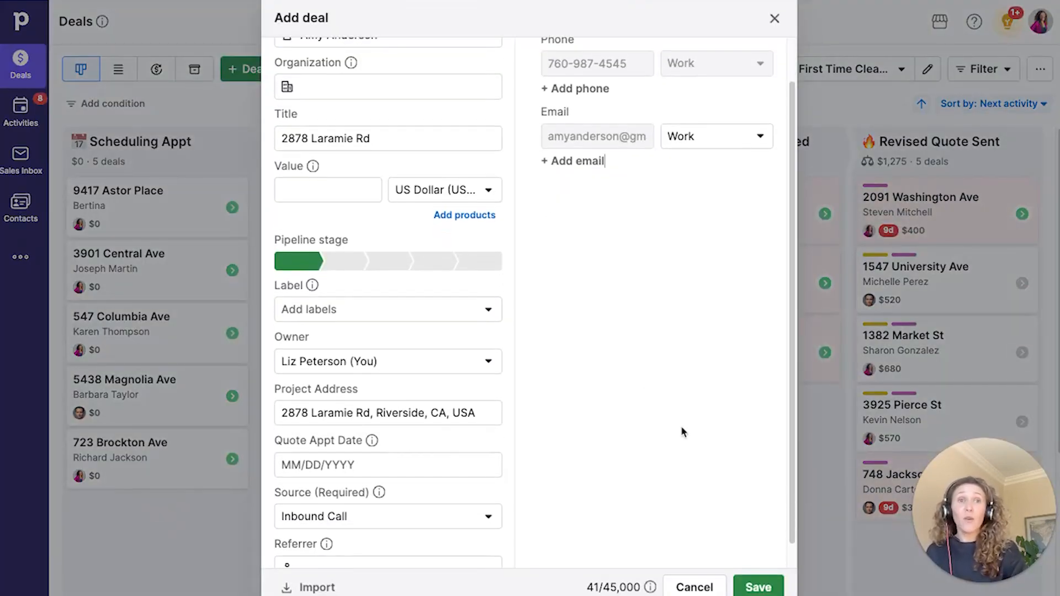
{"action": "left_click", "coordinate": [760, 587]}
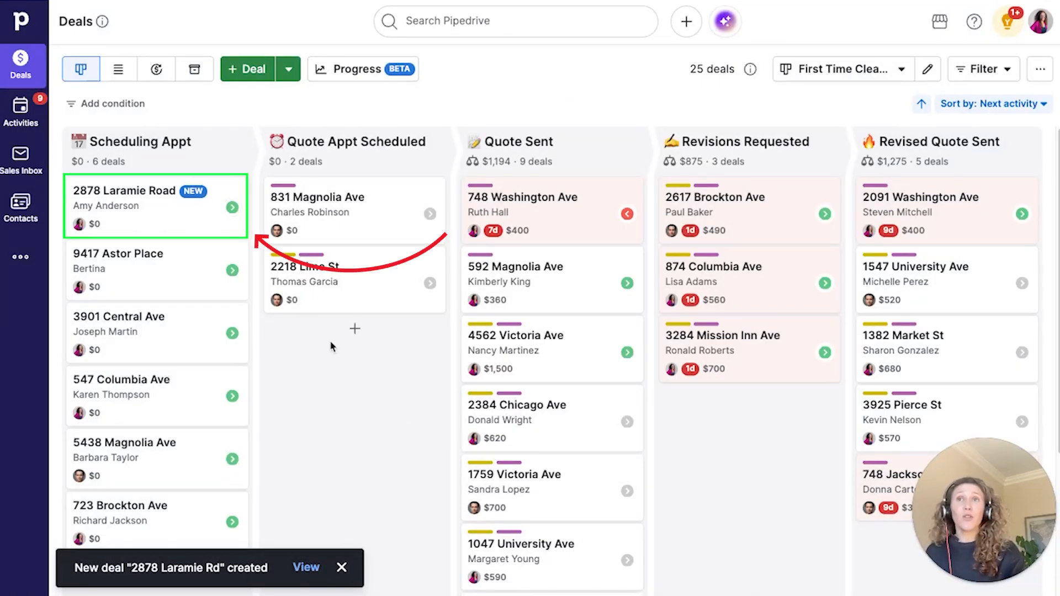
{"action": "left_click", "coordinate": [359, 331]}
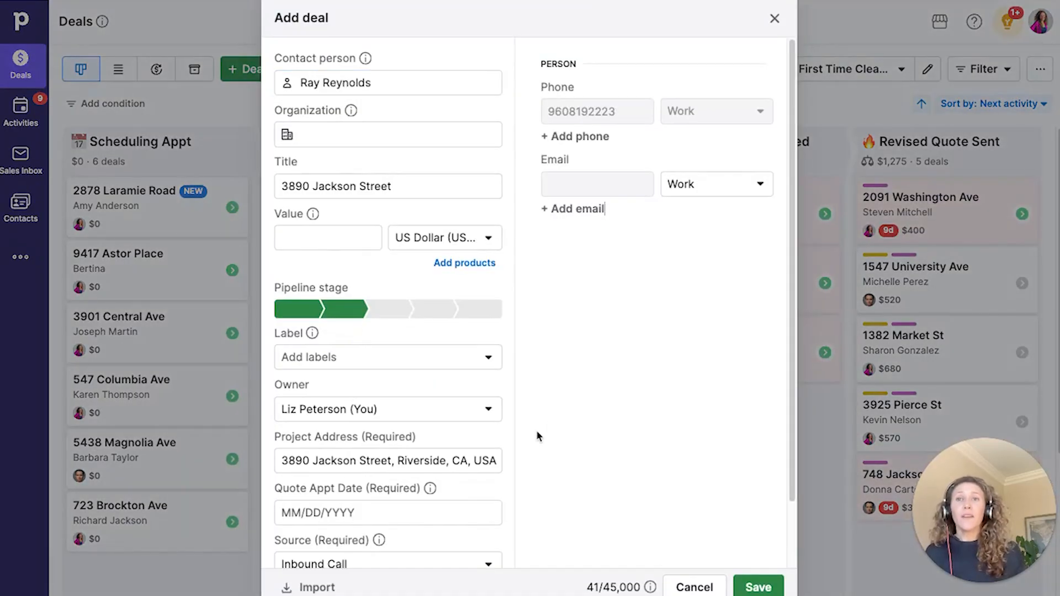
{"action": "scroll", "coordinate": [537, 436], "scroll_direction": "down", "scroll_amount": 1}
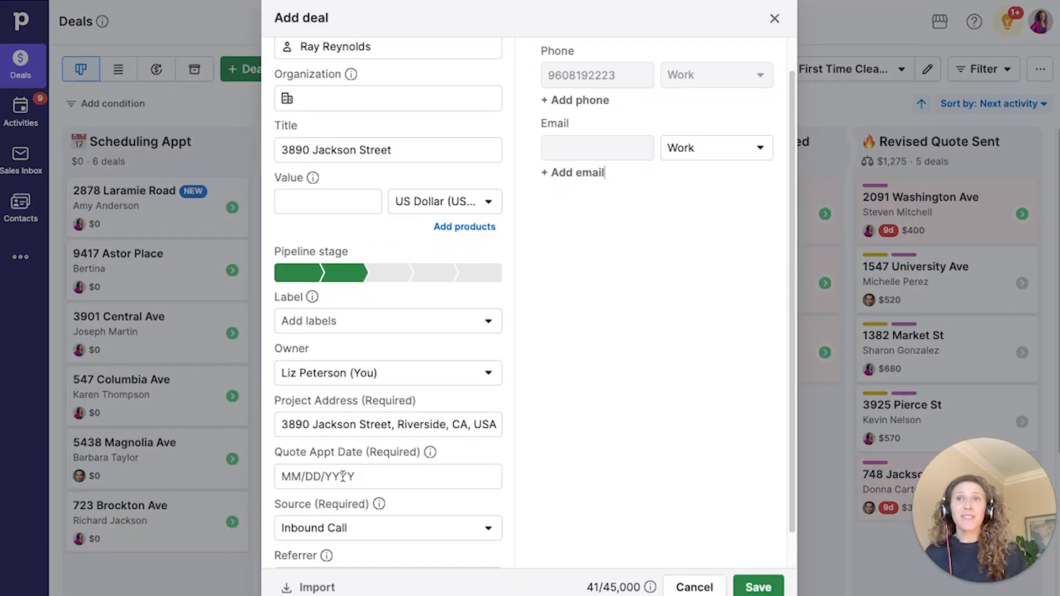
{"action": "left_click", "coordinate": [342, 476]}
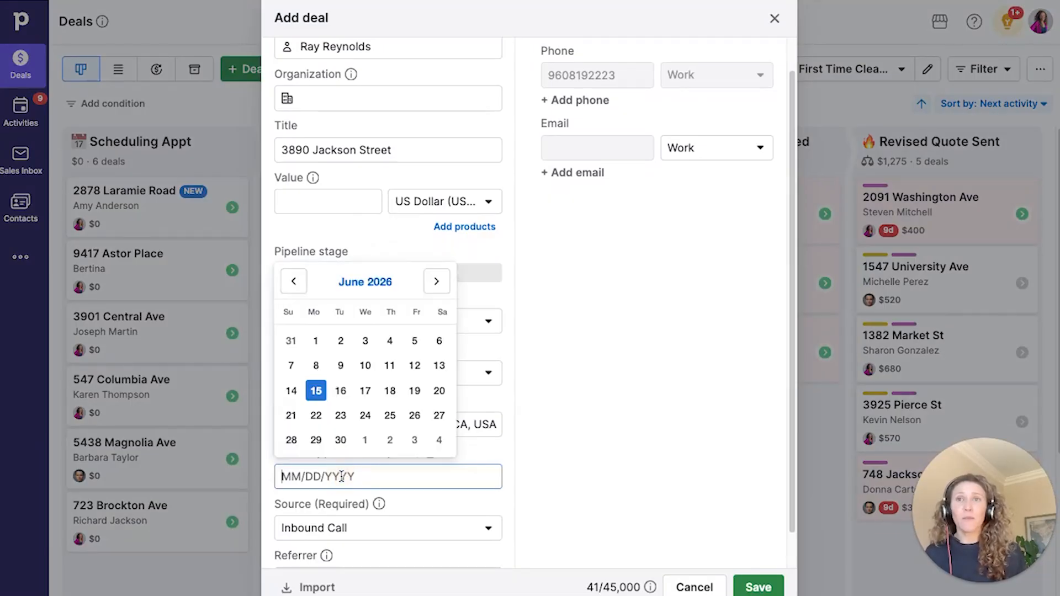
{"action": "left_click", "coordinate": [415, 391]}
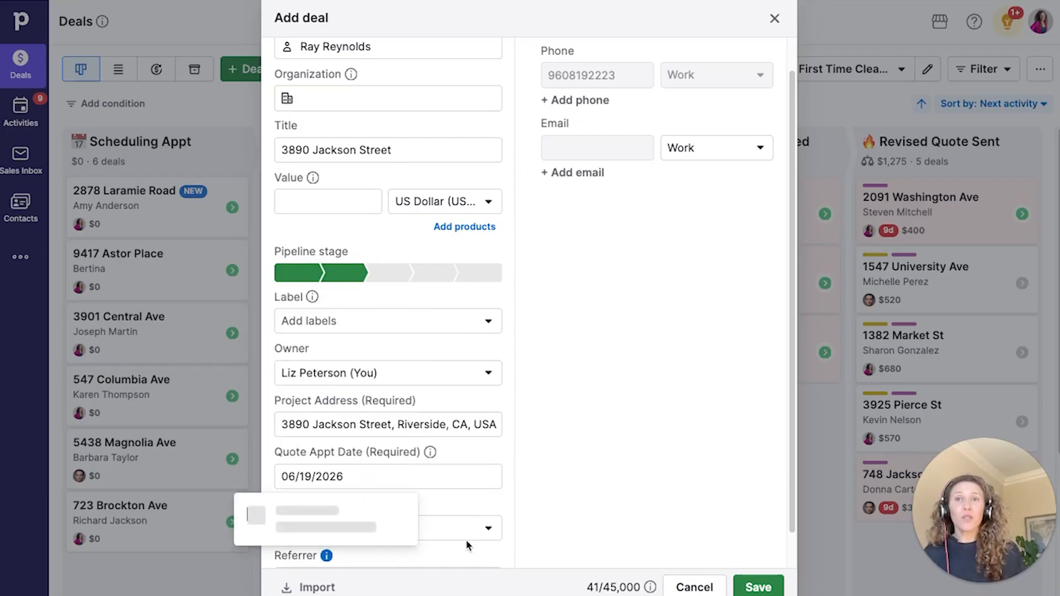
{"action": "left_click", "coordinate": [759, 587]}
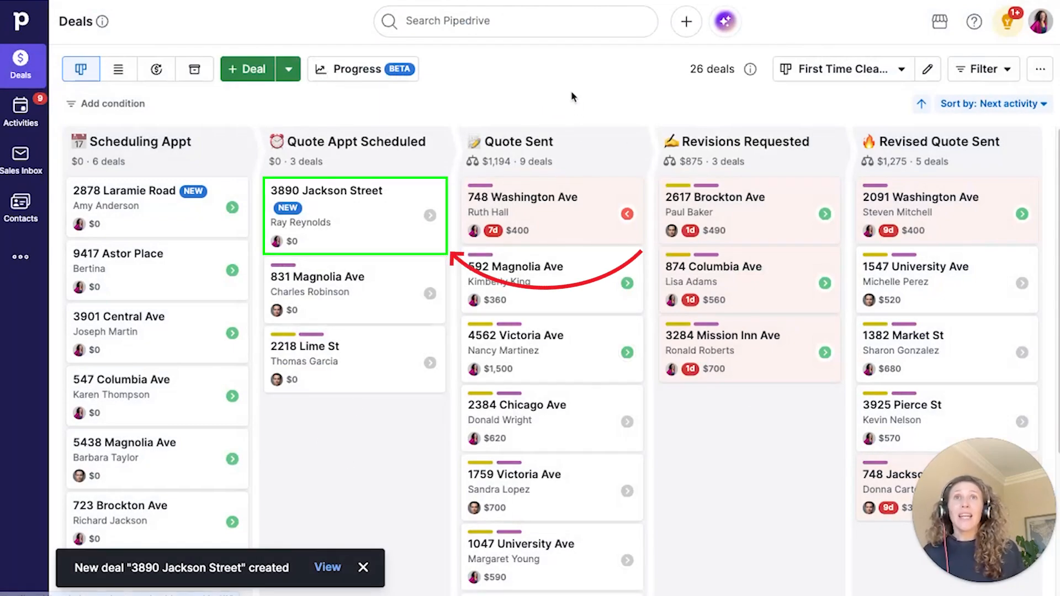
{"action": "mouse_move", "coordinate": [554, 155]}
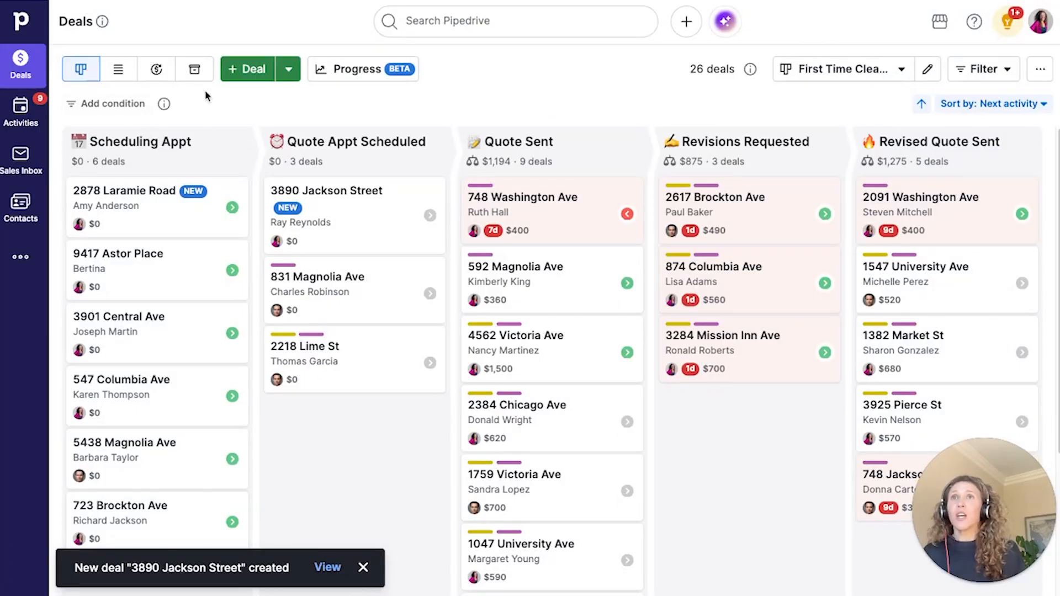
{"action": "left_click", "coordinate": [247, 70]}
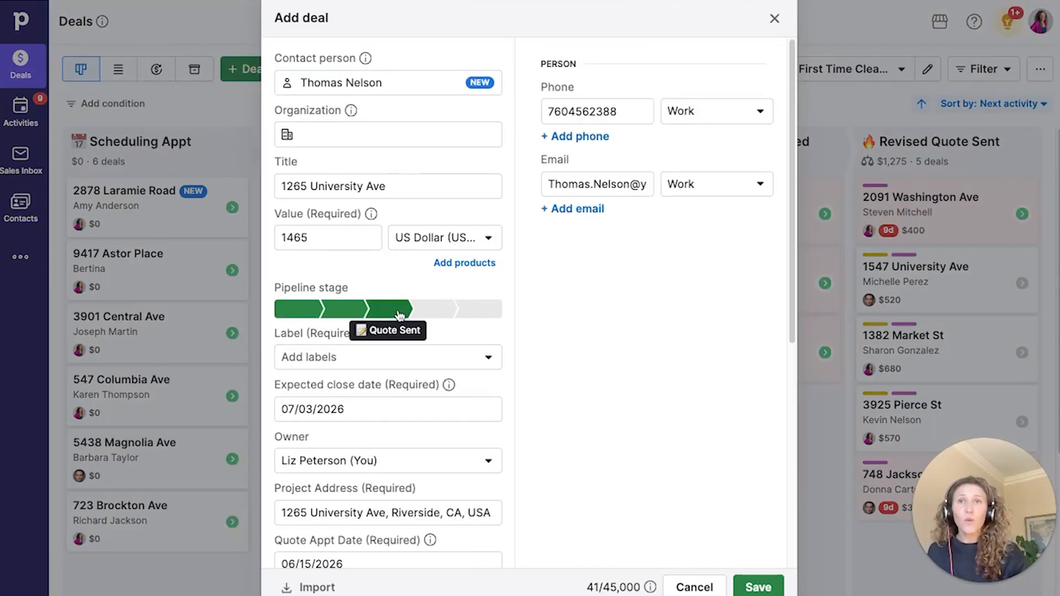
{"action": "scroll", "coordinate": [400, 314], "scroll_direction": "down", "scroll_amount": 4}
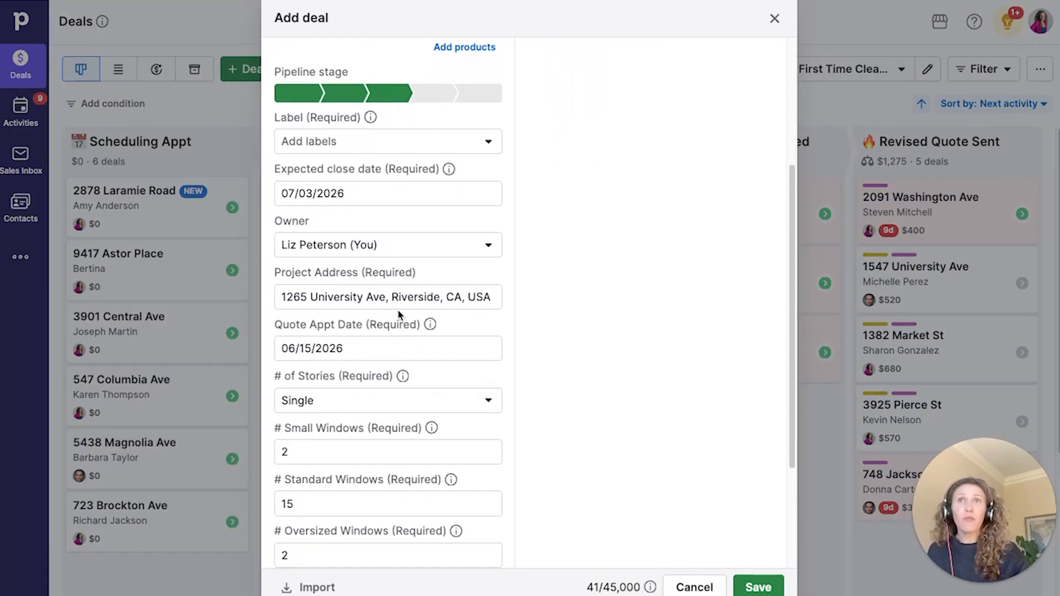
{"action": "left_click", "coordinate": [416, 147]}
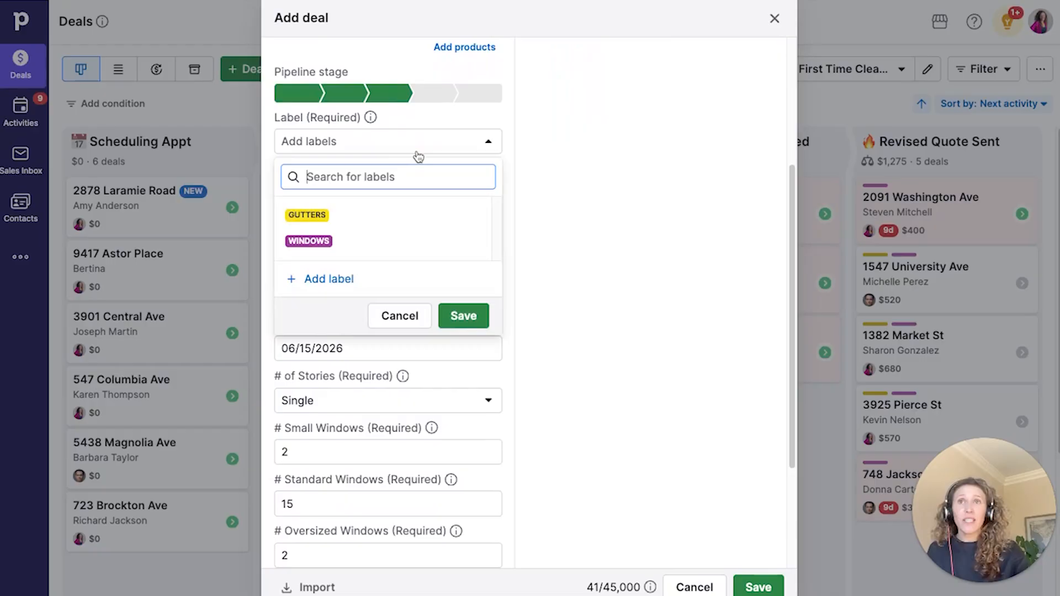
{"action": "left_click", "coordinate": [403, 215]}
{"action": "left_click", "coordinate": [407, 243]}
{"action": "left_click", "coordinate": [550, 235]}
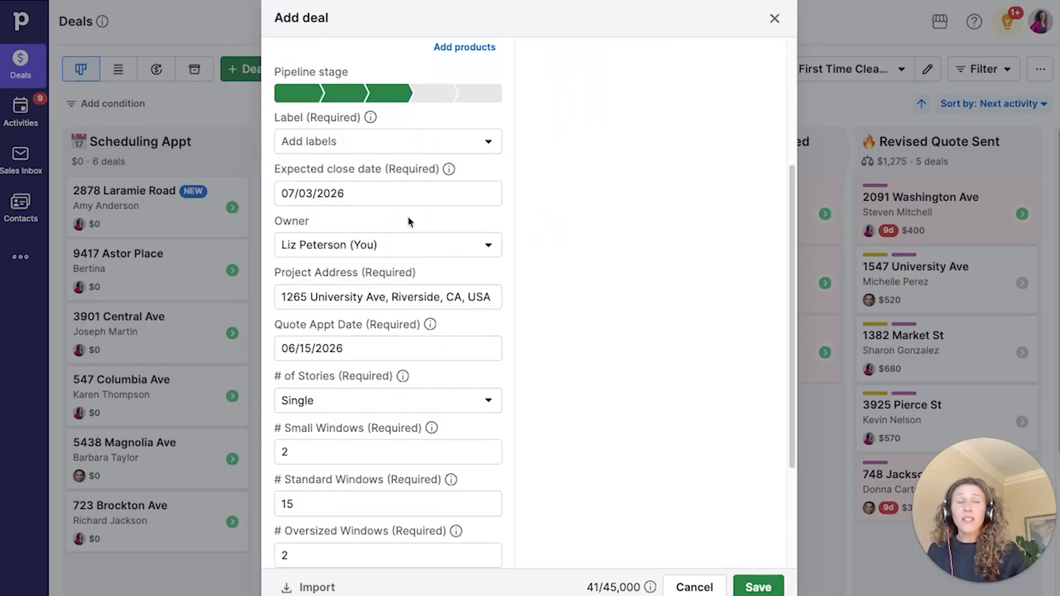
{"action": "scroll", "coordinate": [408, 217], "scroll_direction": "down", "scroll_amount": 1}
{"action": "scroll", "coordinate": [367, 159], "scroll_direction": "down", "scroll_amount": 5}
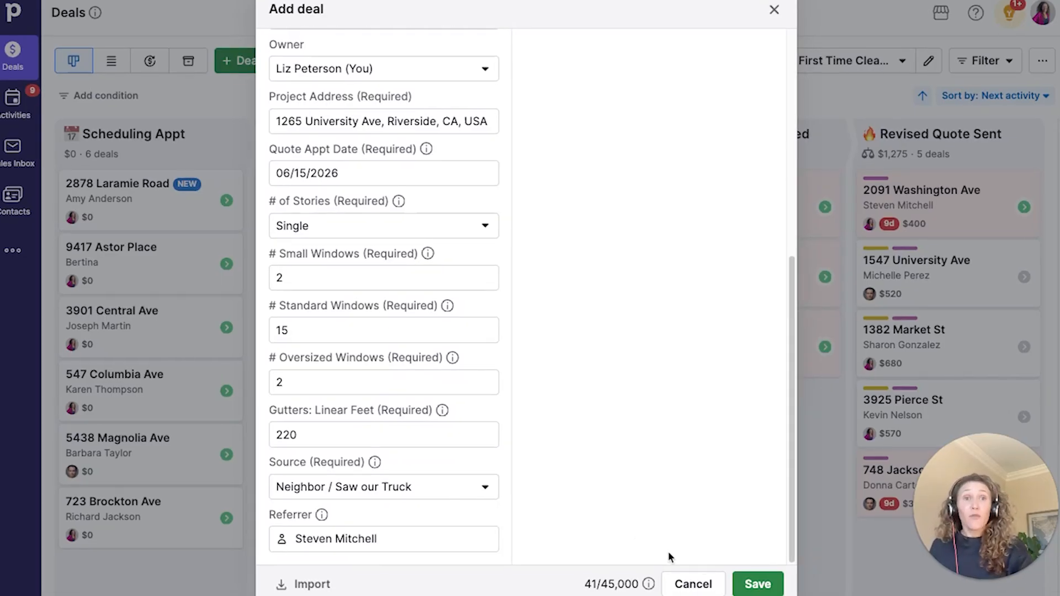
{"action": "left_click", "coordinate": [748, 584]}
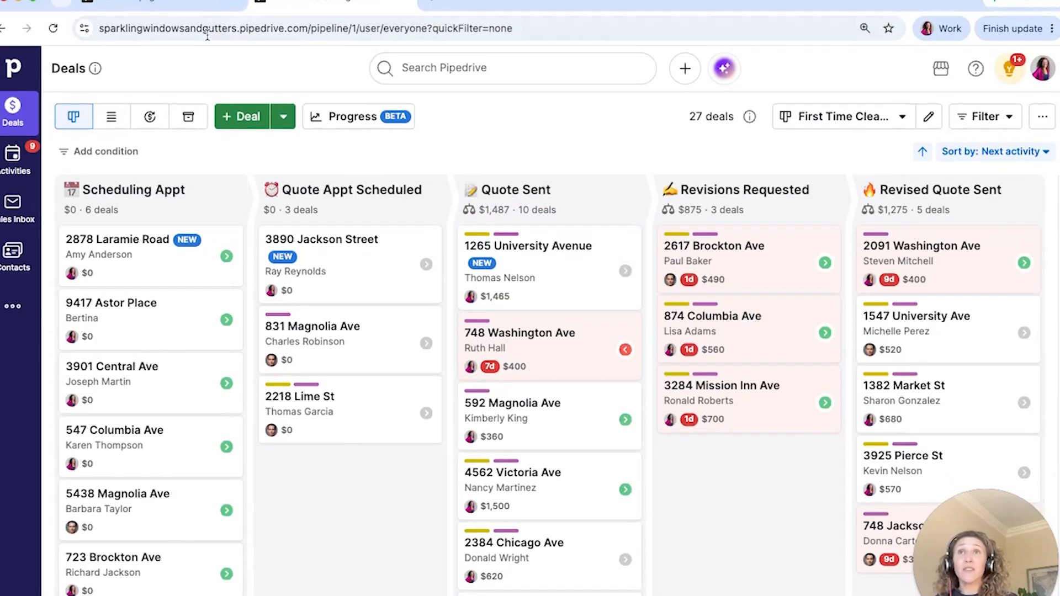
{"action": "left_click", "coordinate": [180, 4]}
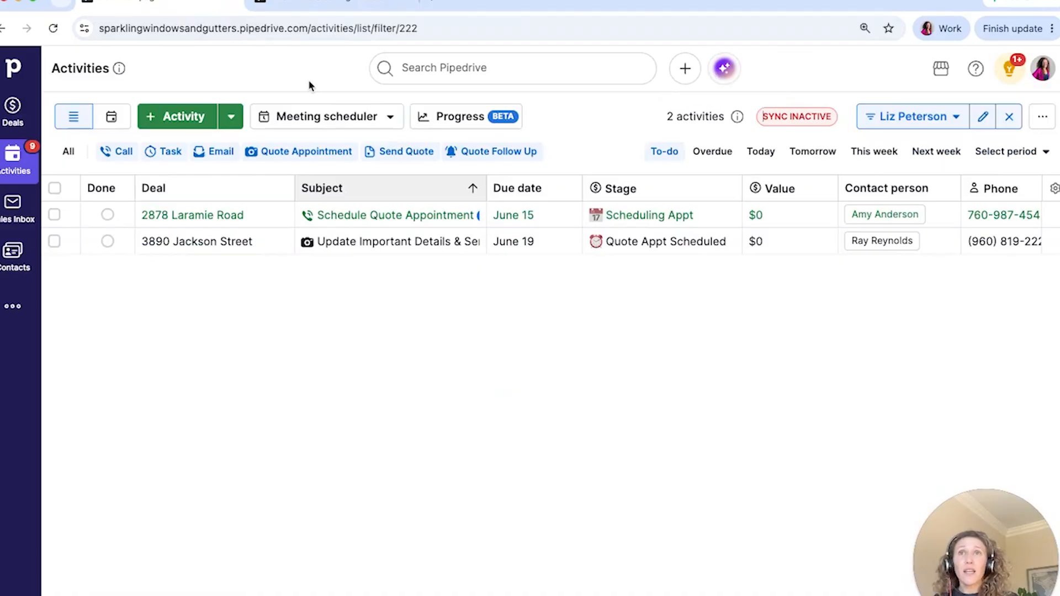
{"action": "left_click", "coordinate": [53, 29]}
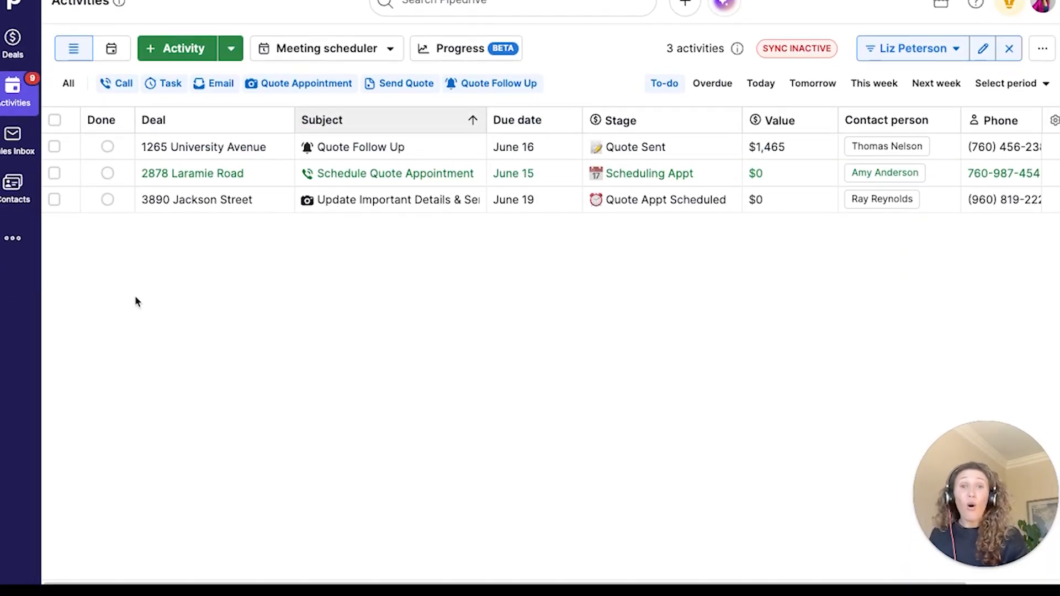
{"action": "left_click", "coordinate": [508, 124]}
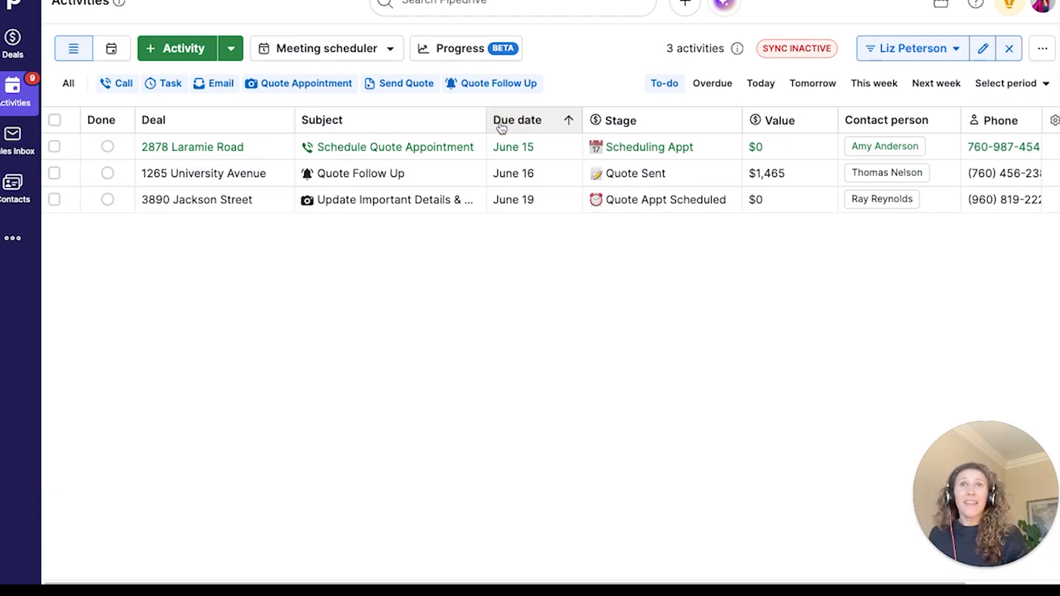
{"action": "left_click", "coordinate": [187, 155]}
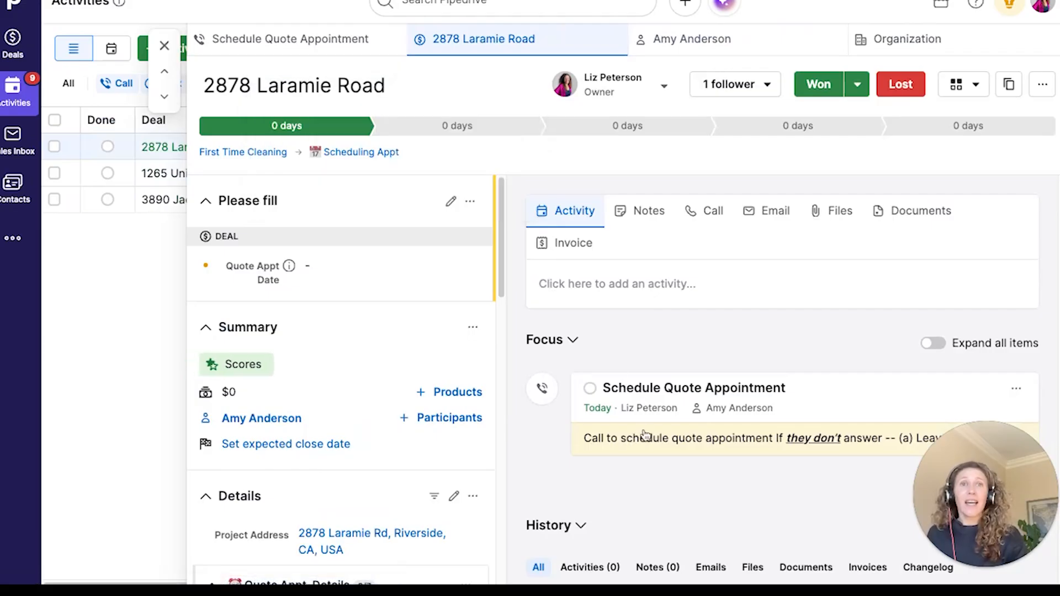
- Expand the Schedule Quote Appointment instructions note and highlight its reminder line
{"action": "left_click", "coordinate": [645, 439]}
{"action": "scroll", "coordinate": [685, 326], "scroll_direction": "down", "scroll_amount": 2}
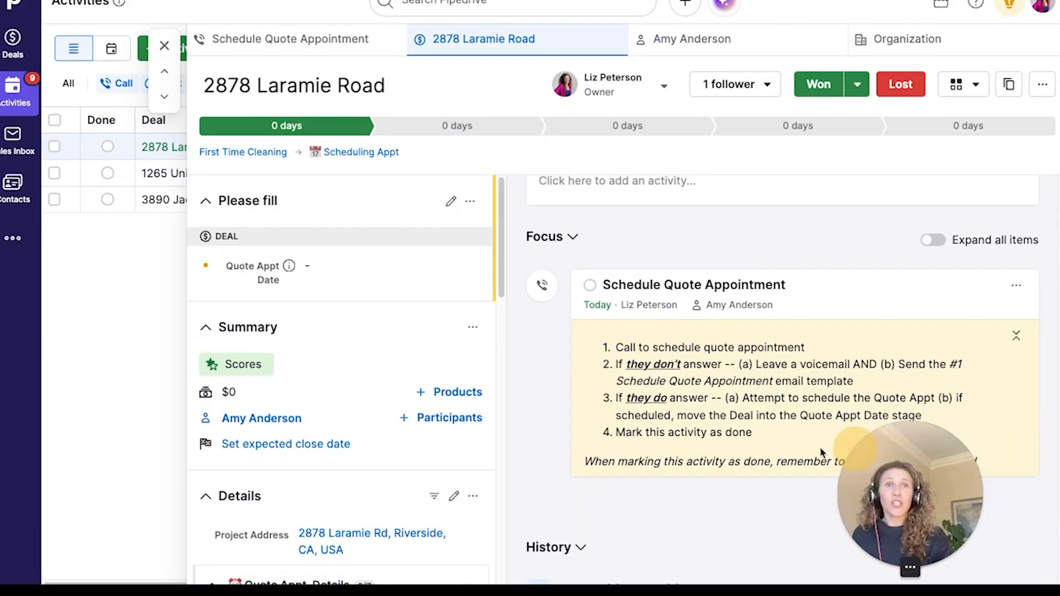
{"action": "triple_click", "coordinate": [762, 463]}
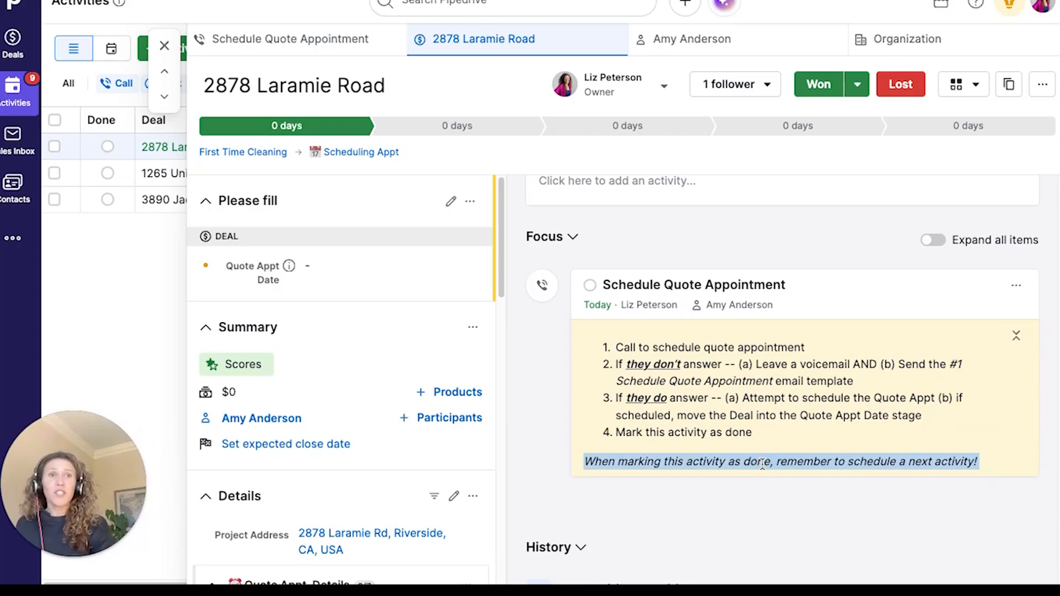
- Mark Schedule Quote Appointment done and save a follow-up Call for June 16
{"action": "left_click", "coordinate": [589, 284]}
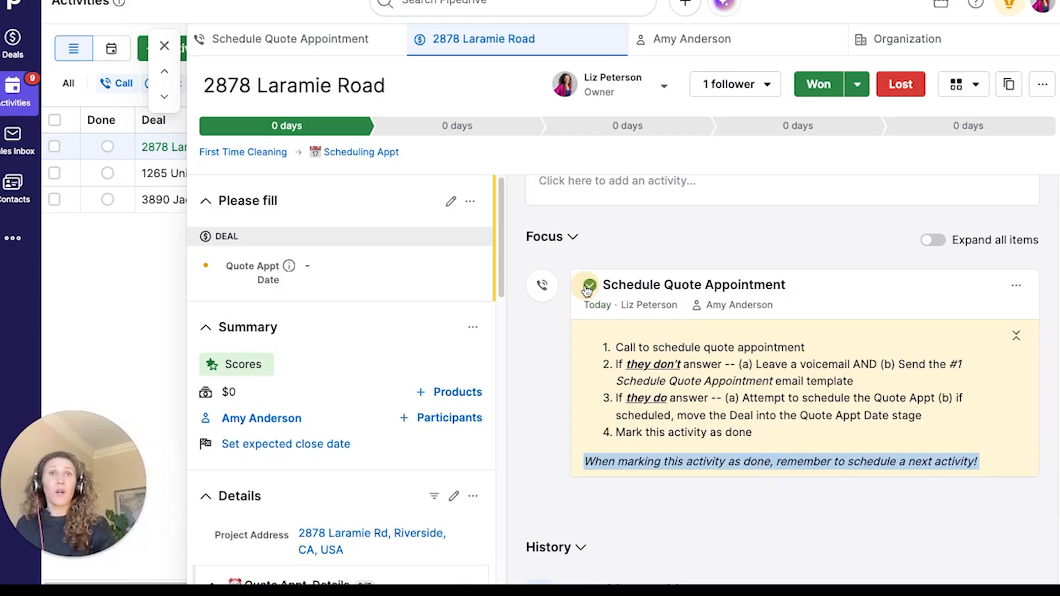
{"action": "left_click", "coordinate": [306, 117]}
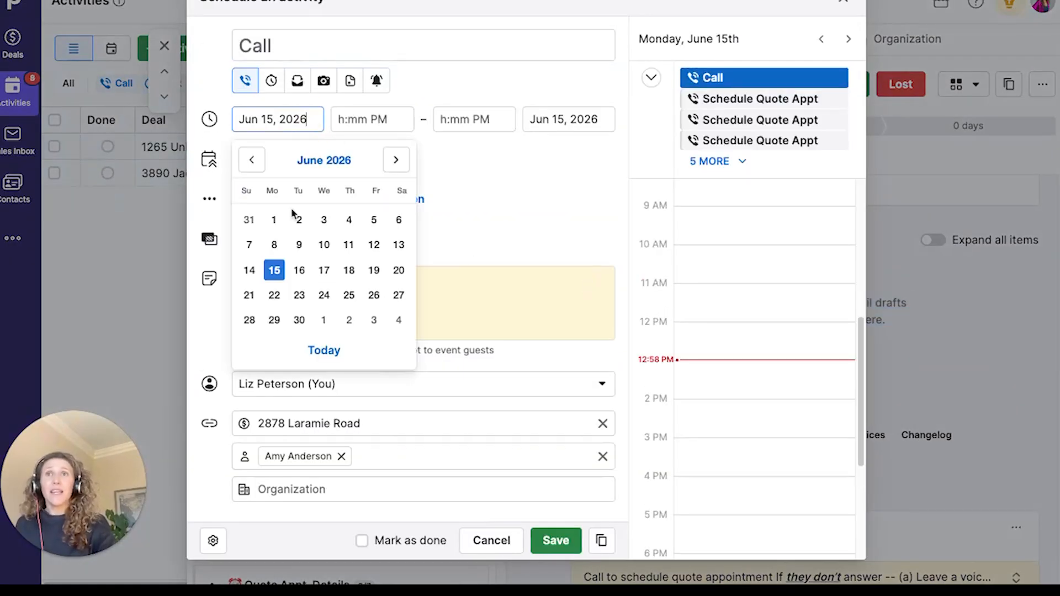
{"action": "left_click", "coordinate": [301, 270]}
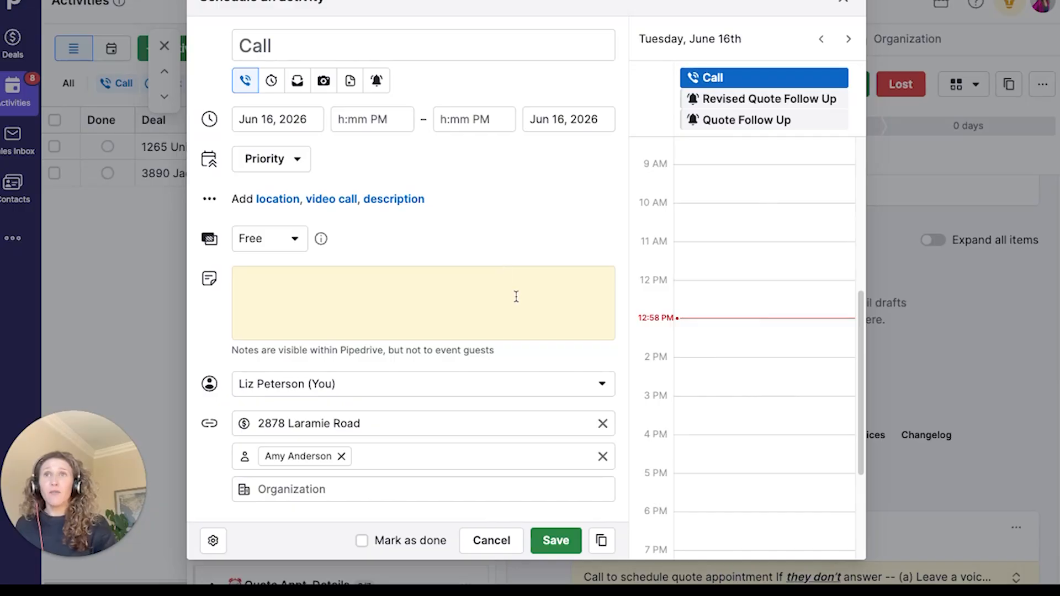
{"action": "left_click", "coordinate": [550, 541]}
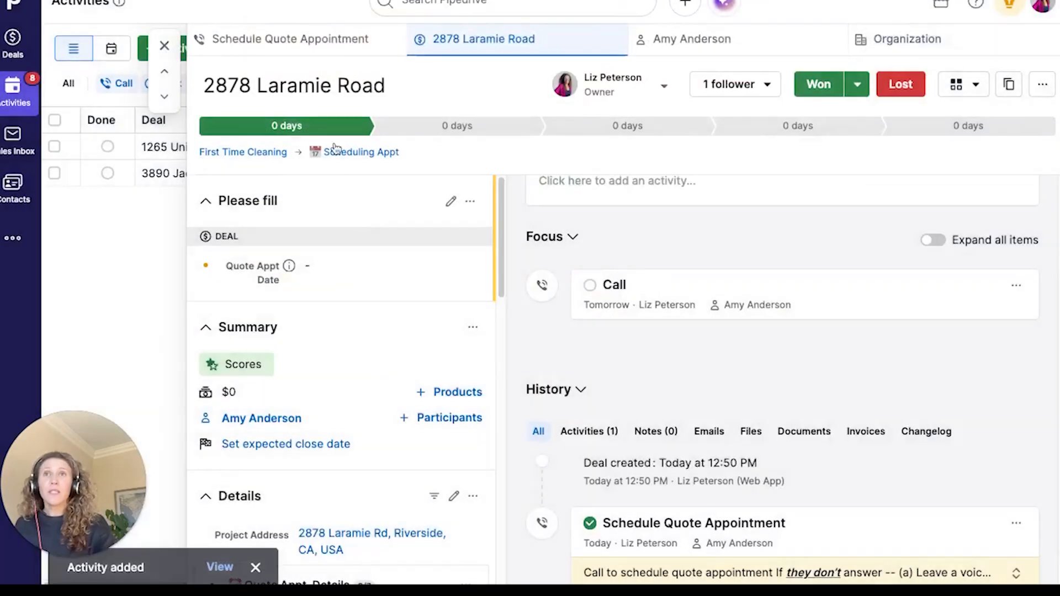
{"action": "left_click", "coordinate": [165, 46]}
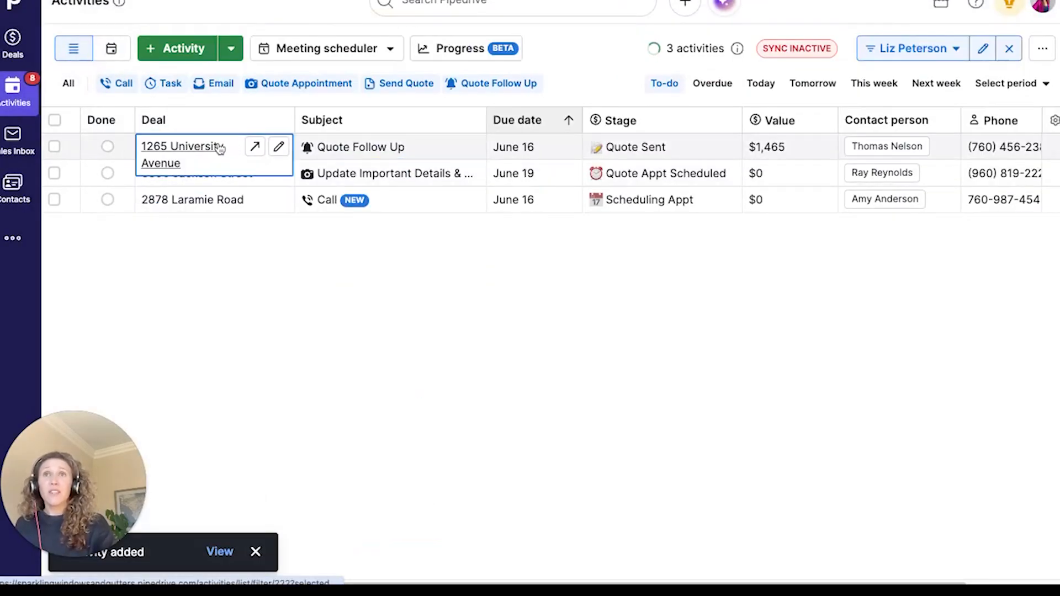
{"action": "left_click", "coordinate": [220, 147]}
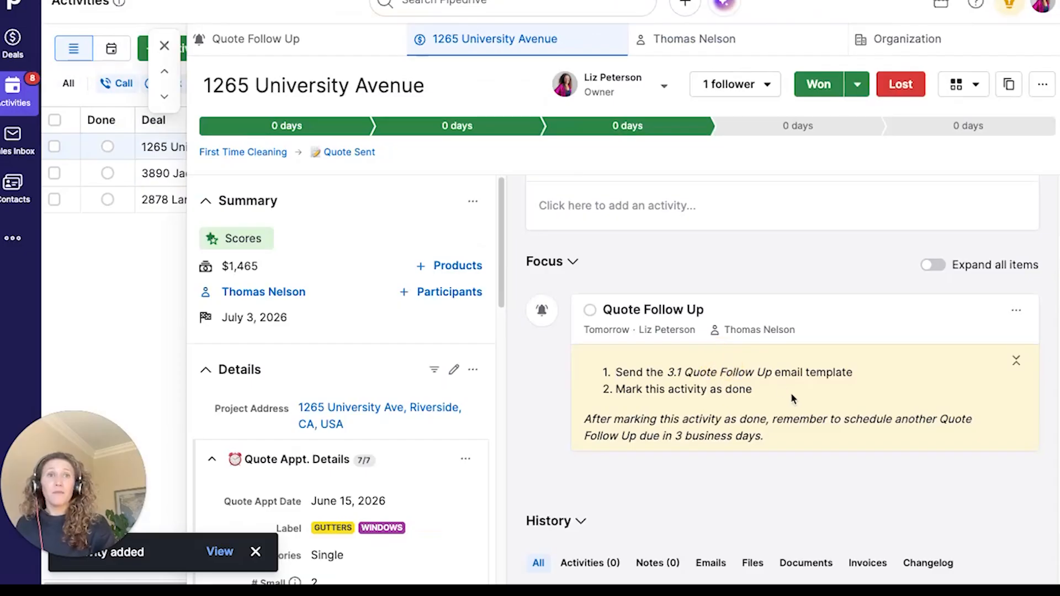
{"action": "double_click", "coordinate": [774, 378]}
{"action": "left_click_drag", "start_coordinate": [764, 436], "coordinate": [587, 413]}
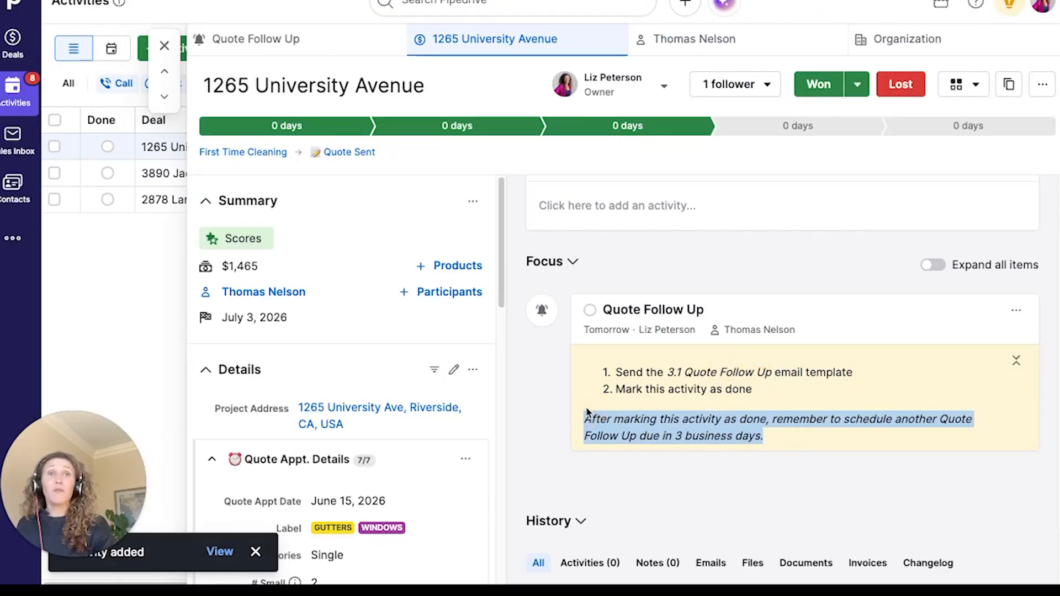
{"action": "scroll", "coordinate": [587, 413], "scroll_direction": "up", "scroll_amount": 2}
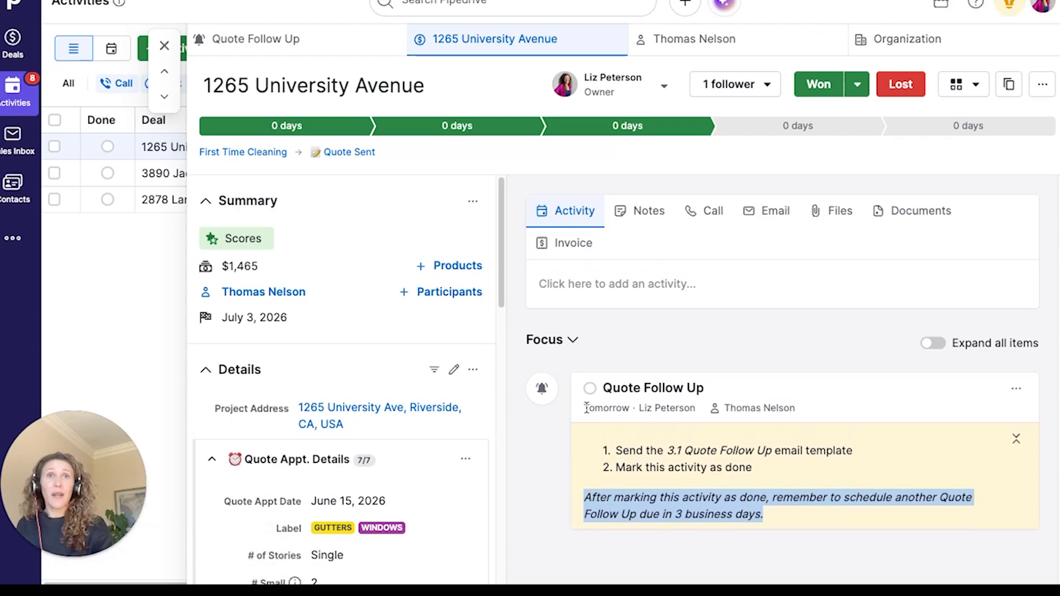
{"action": "left_click", "coordinate": [756, 226]}
{"action": "left_click", "coordinate": [583, 376]}
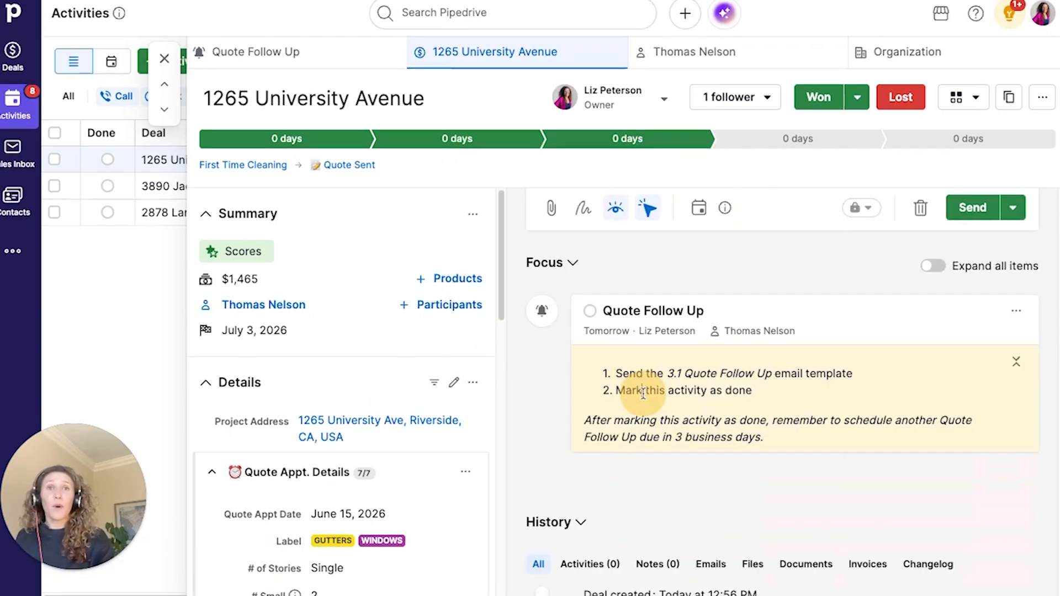
- Mark the Quote Follow Up done and save a new Quote Follow Up for June 18
{"action": "left_click", "coordinate": [590, 313]}
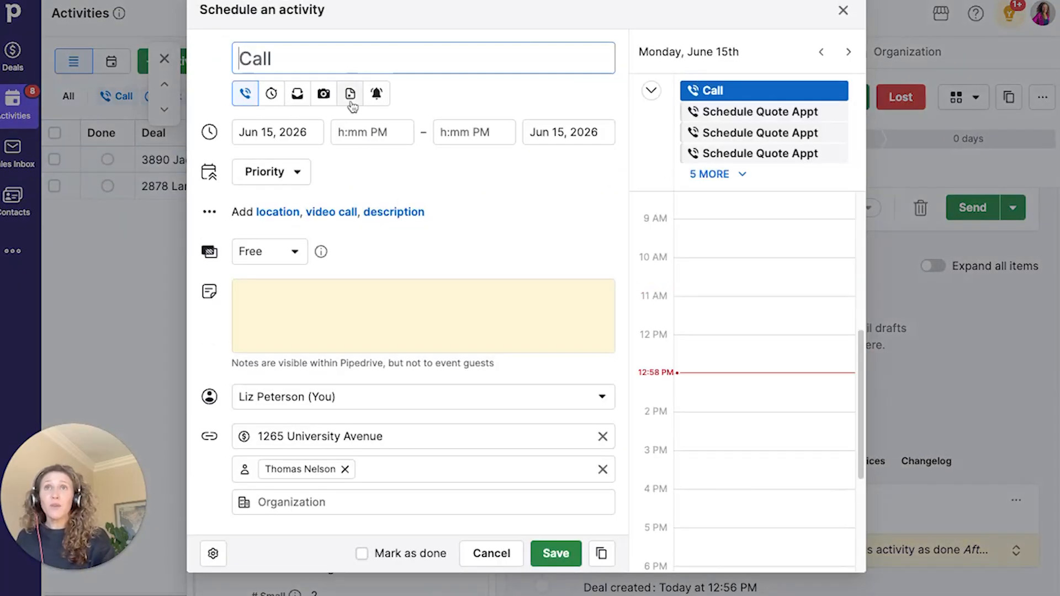
{"action": "left_click", "coordinate": [375, 95]}
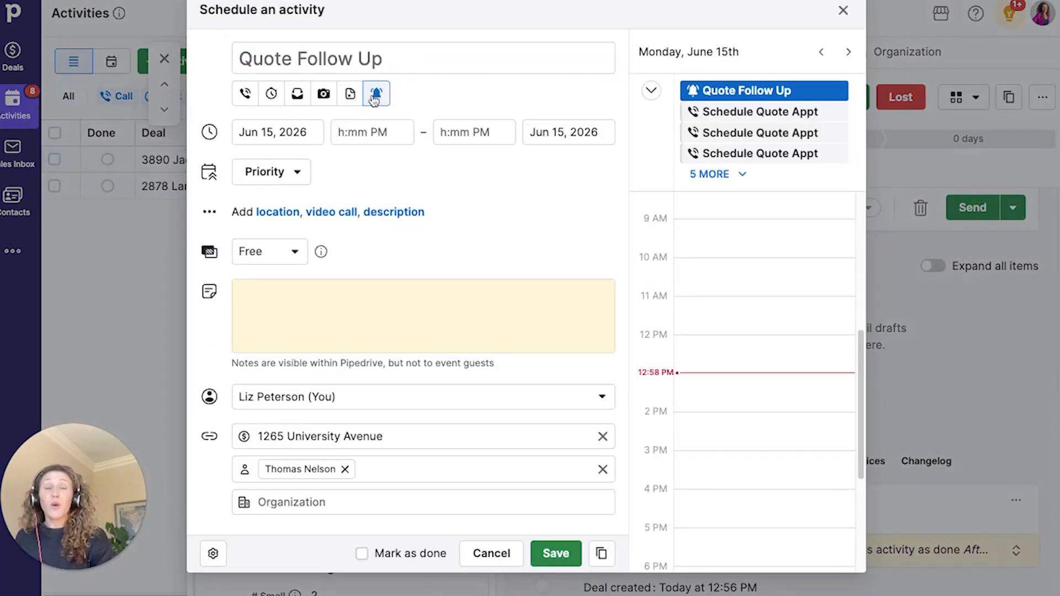
{"action": "left_click", "coordinate": [278, 131]}
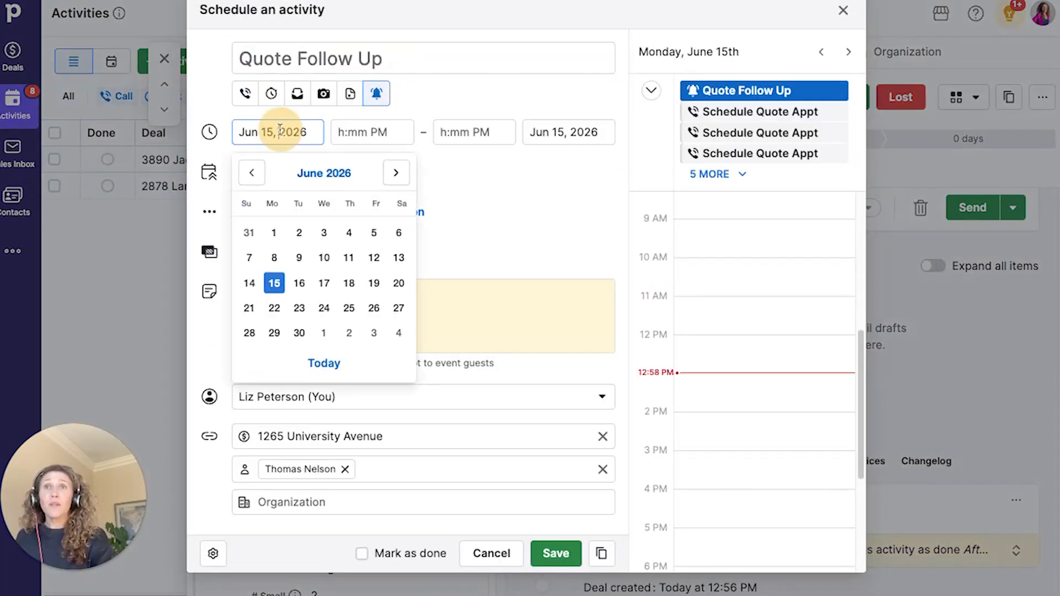
{"action": "left_click", "coordinate": [348, 283]}
{"action": "left_click", "coordinate": [554, 553]}
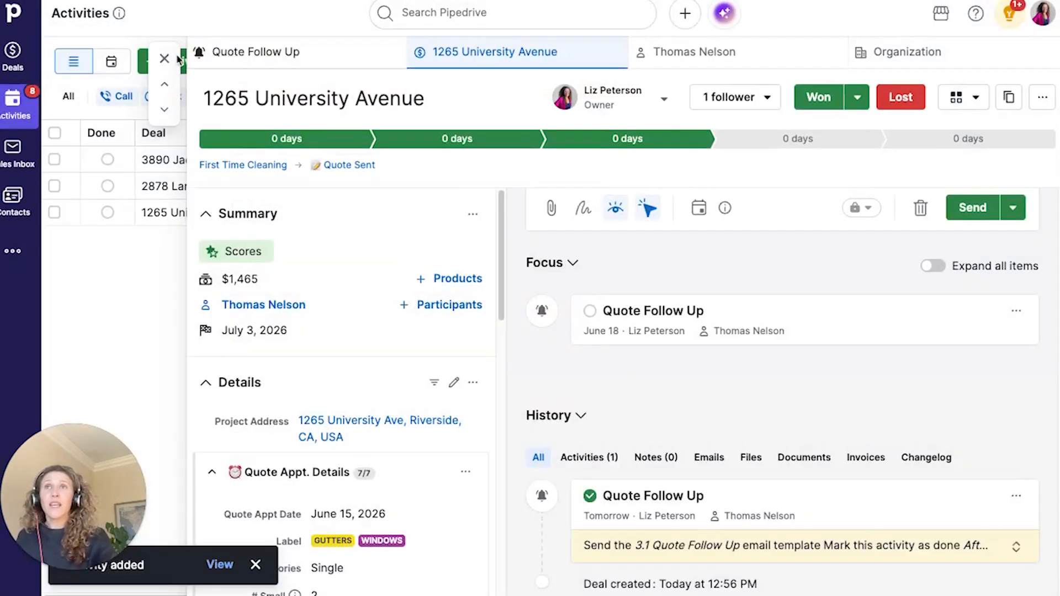
{"action": "left_click", "coordinate": [164, 59]}
{"action": "mouse_move", "coordinate": [213, 197]}
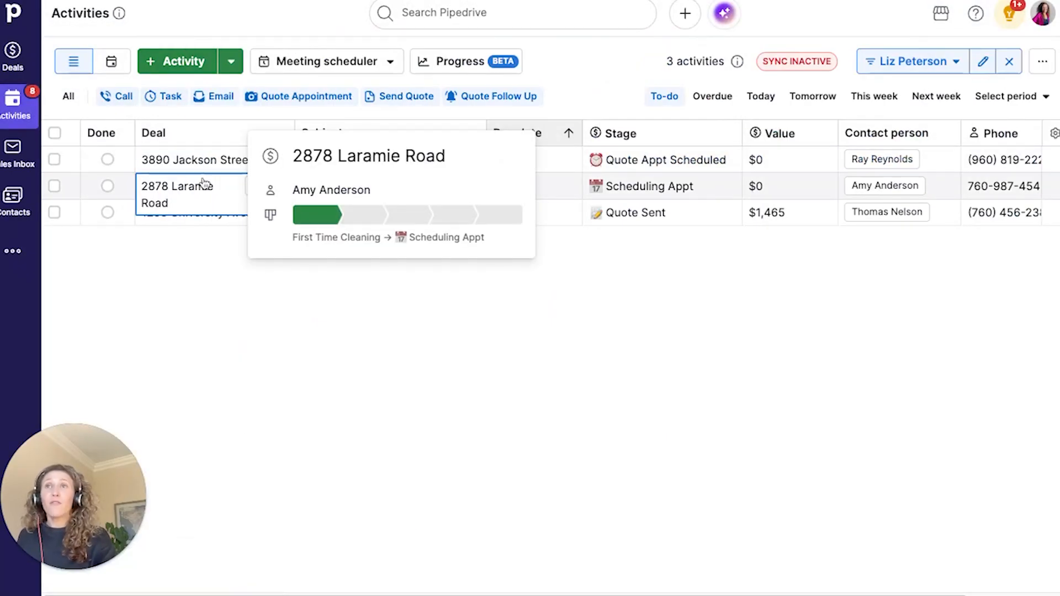
{"action": "left_click", "coordinate": [182, 160]}
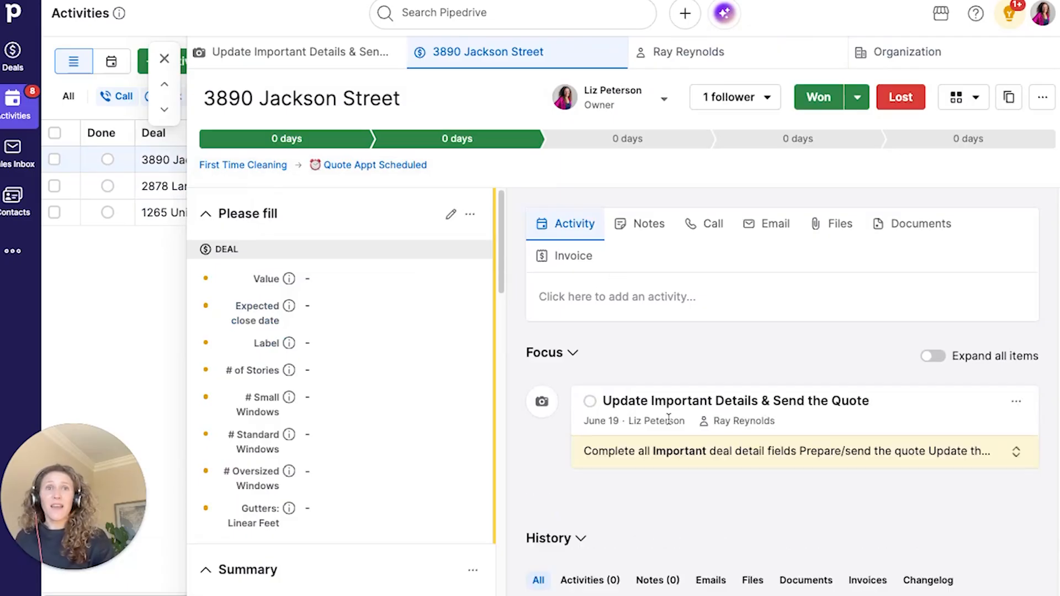
{"action": "left_click", "coordinate": [659, 463]}
{"action": "scroll", "coordinate": [657, 458], "scroll_direction": "down", "scroll_amount": 1}
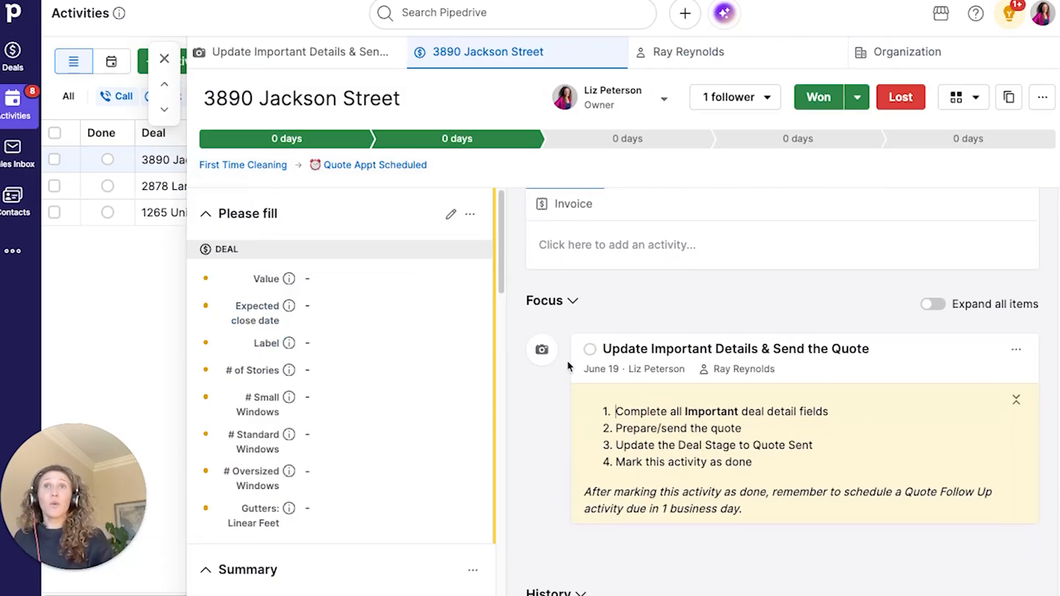
- Review the checklist's field, quote and follow-up steps, then move the deal to Quote Sent
{"action": "triple_click", "coordinate": [637, 416]}
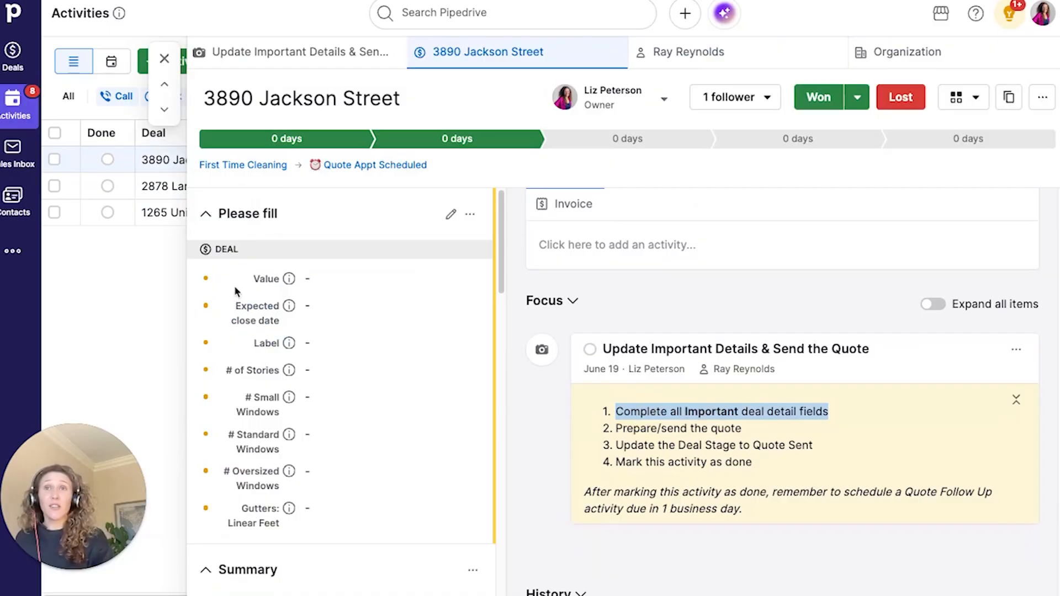
{"action": "left_click_drag", "start_coordinate": [245, 281], "coordinate": [399, 500]}
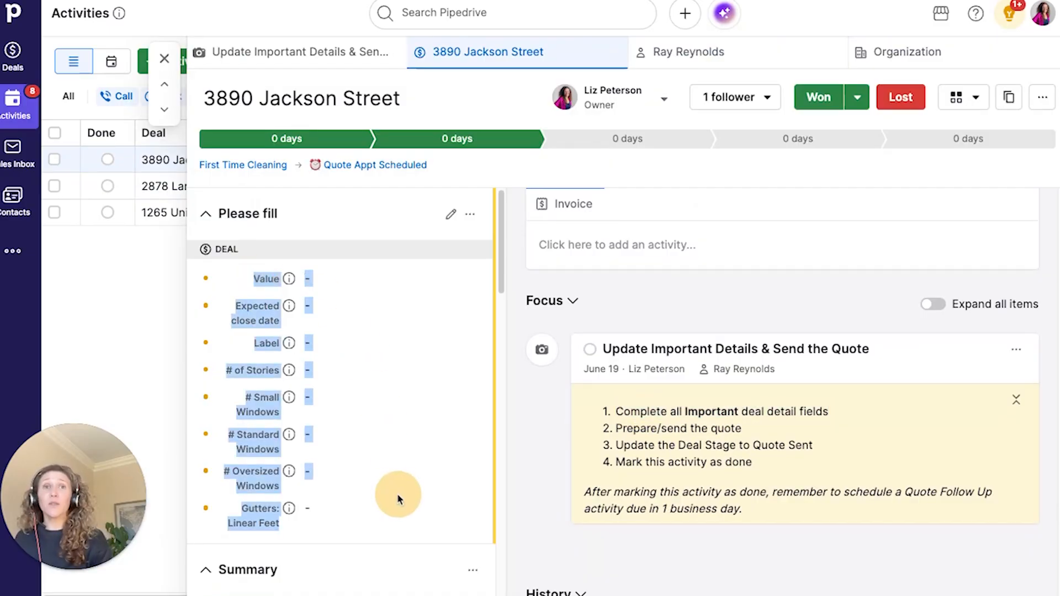
{"action": "triple_click", "coordinate": [725, 430]}
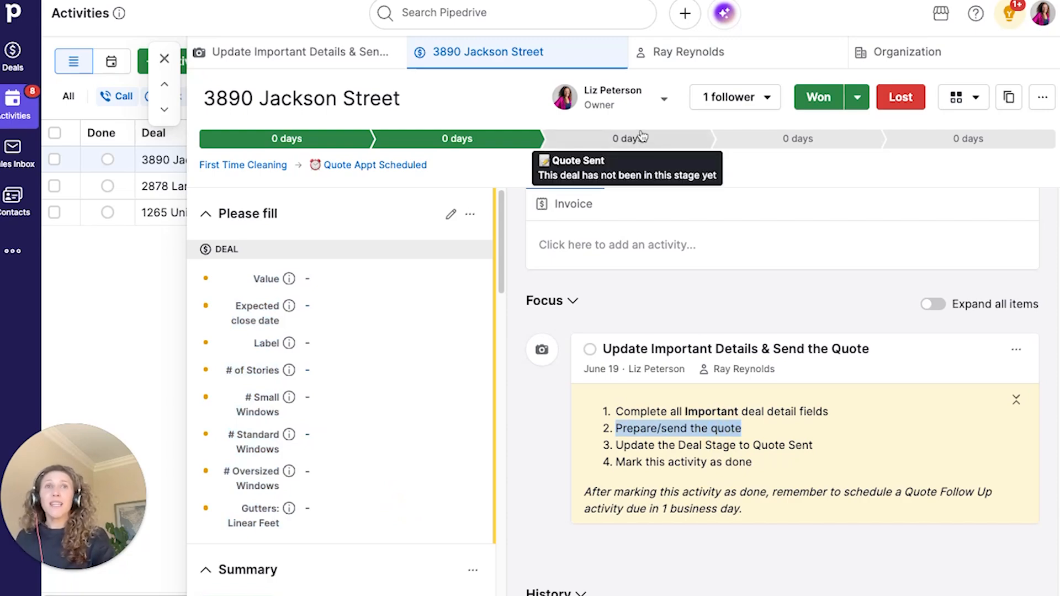
{"action": "triple_click", "coordinate": [663, 519]}
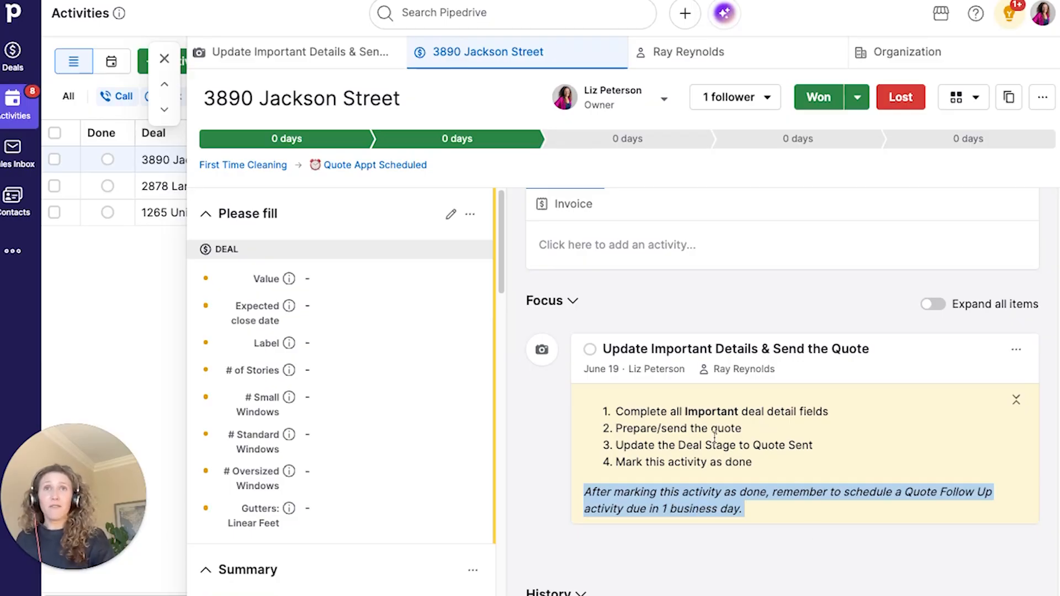
{"action": "left_click", "coordinate": [587, 140]}
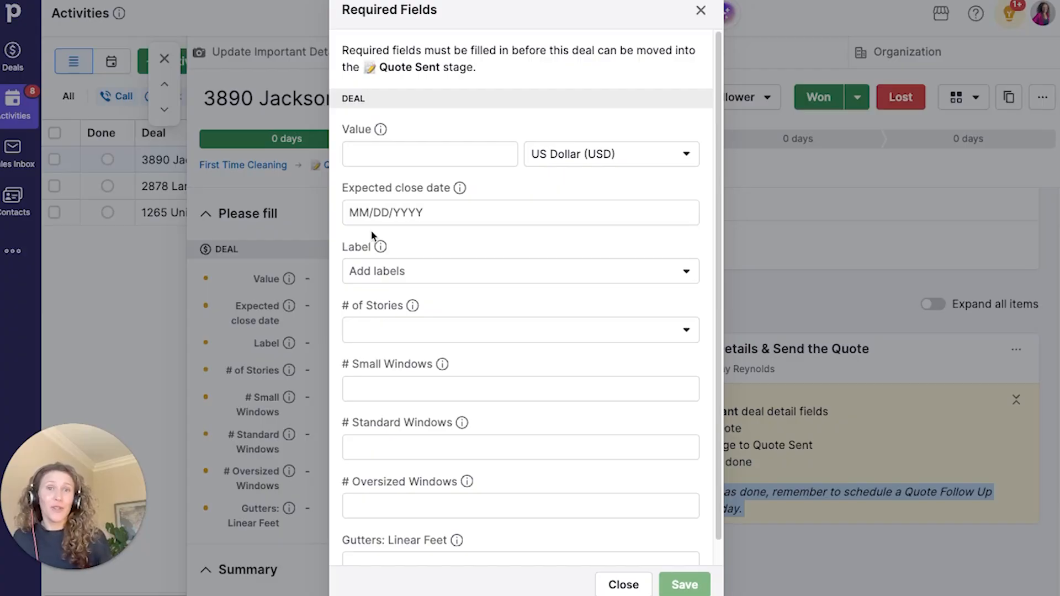
- Enter the $1,400 deal value and save the required fields for Quote Sent
{"action": "left_click", "coordinate": [371, 157]}
{"action": "scroll", "coordinate": [521, 290], "scroll_direction": "down", "scroll_amount": 1}
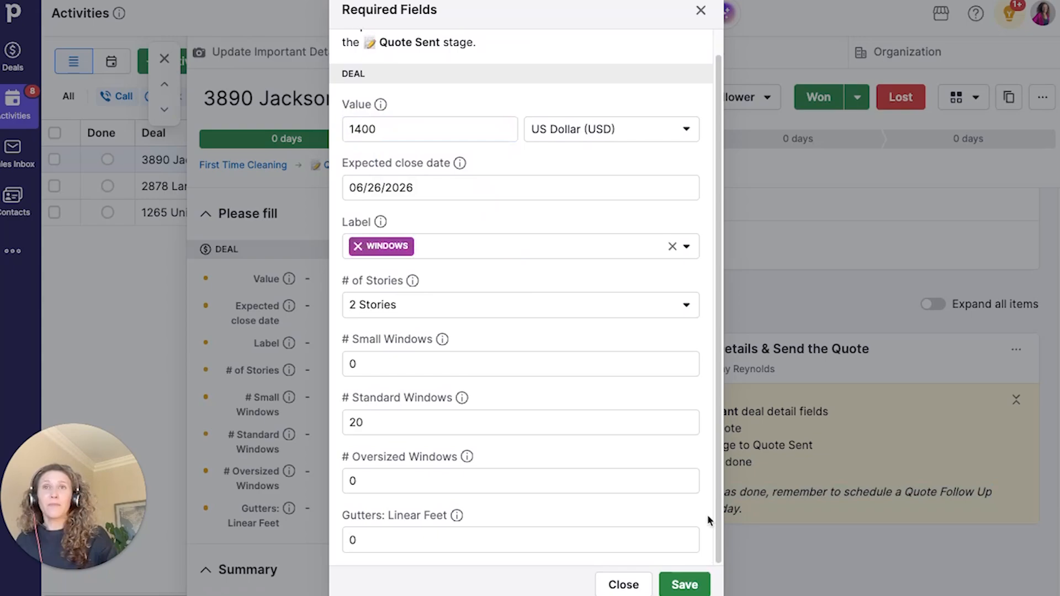
{"action": "left_click", "coordinate": [684, 585]}
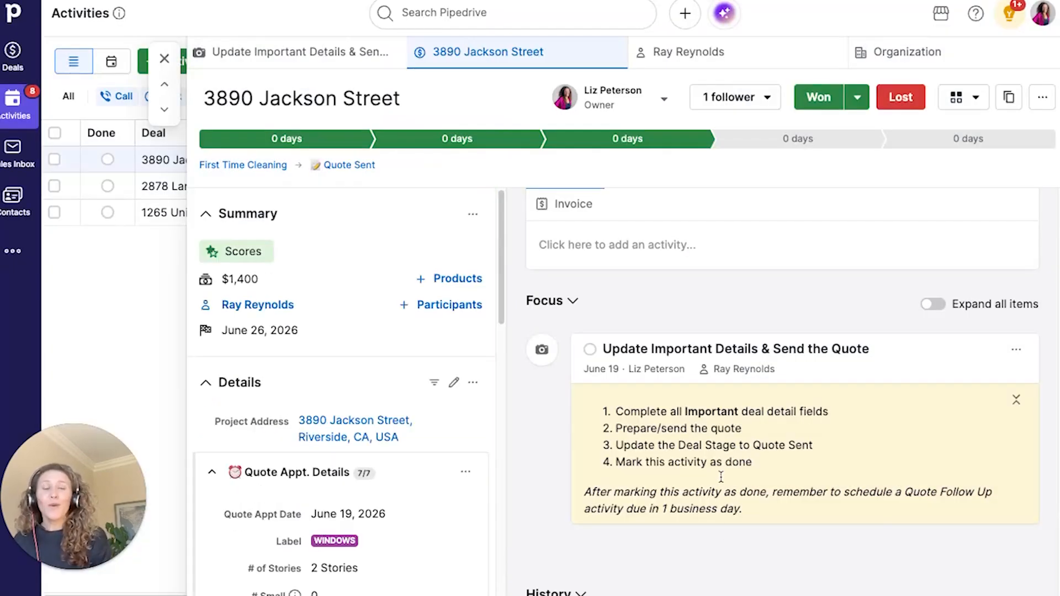
- Mark Update Important Details done, save a Quote Follow Up for June 16, and go to Deals
{"action": "left_click", "coordinate": [590, 349]}
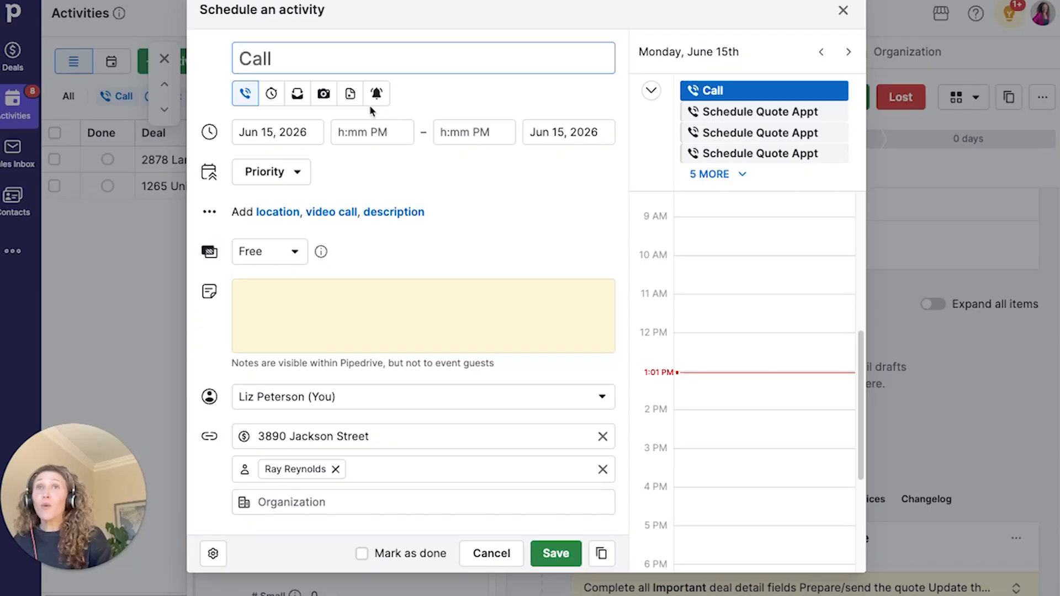
{"action": "left_click", "coordinate": [373, 95]}
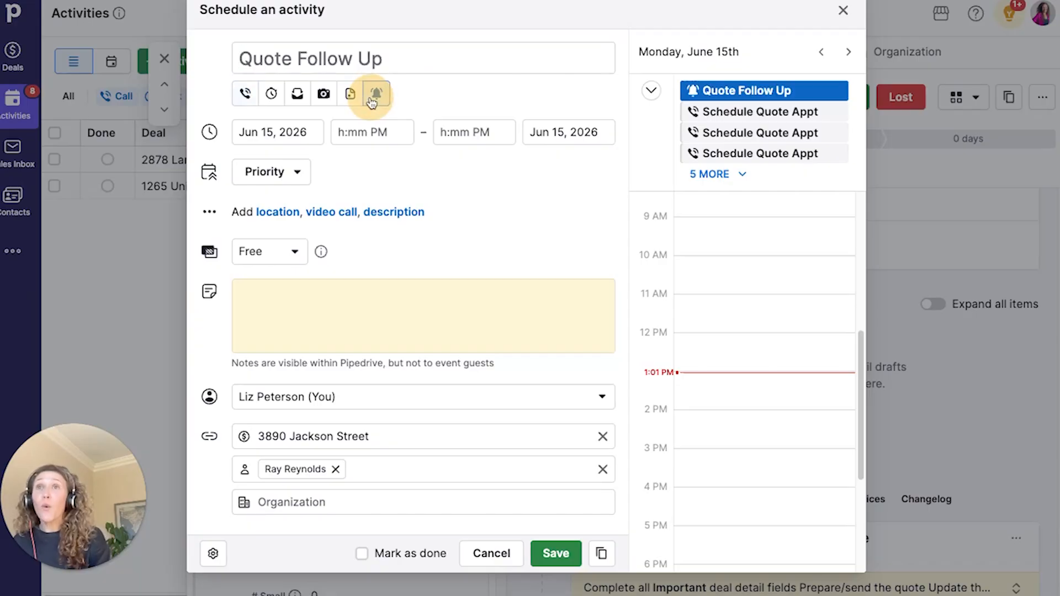
{"action": "left_click", "coordinate": [311, 141]}
{"action": "left_click", "coordinate": [298, 283]}
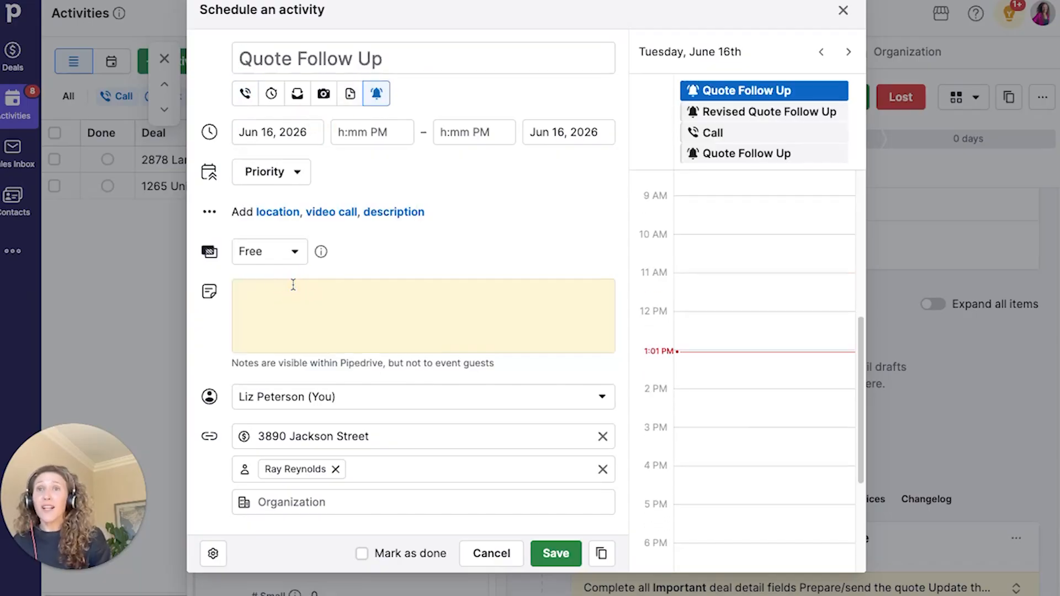
{"action": "left_click", "coordinate": [560, 558]}
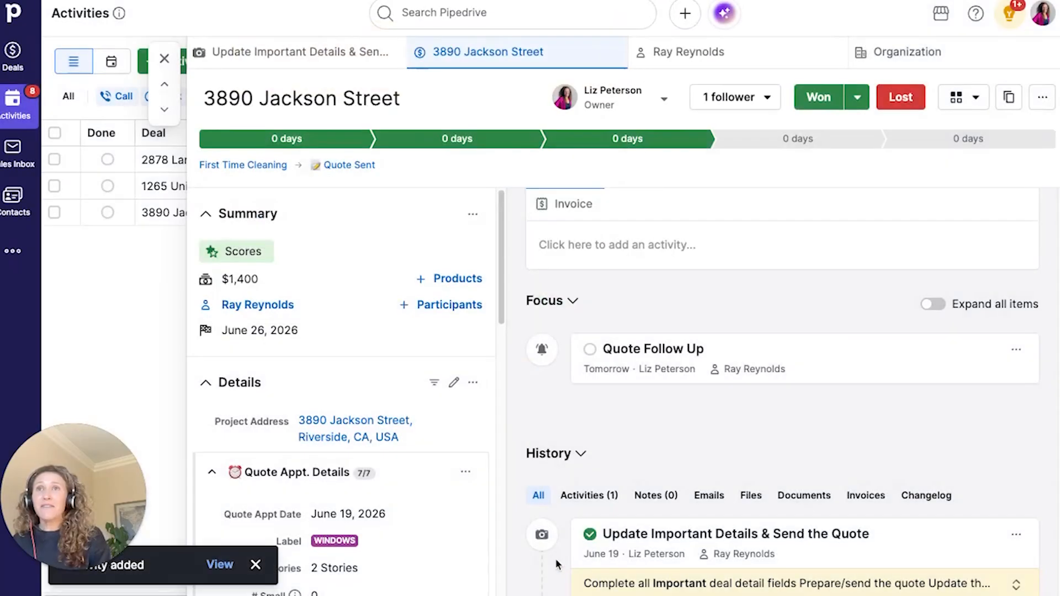
{"action": "left_click", "coordinate": [164, 58]}
{"action": "left_click", "coordinate": [13, 56]}
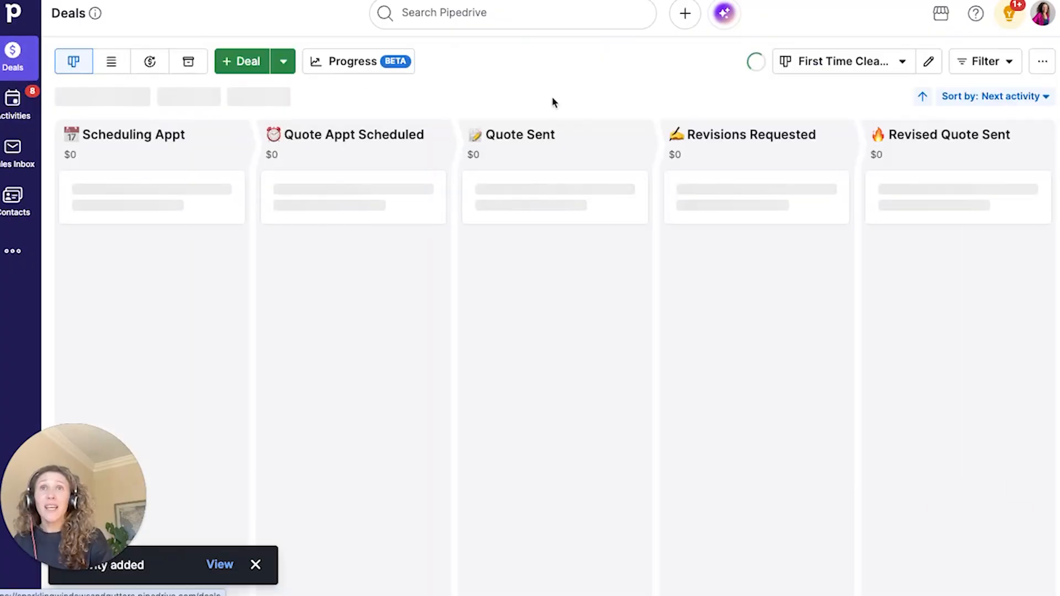